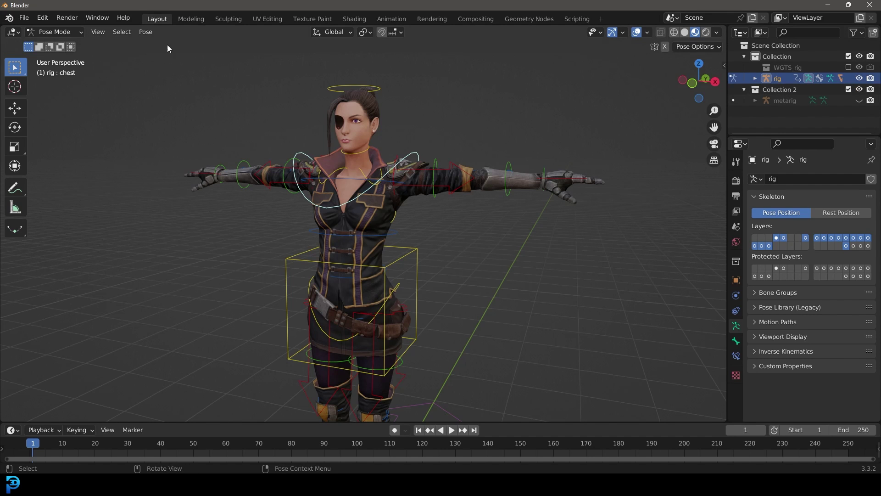
Leave Pose Mode for Object Mode, hide the rig and show the metarig.
{"action": "left_click", "coordinate": [53, 31]}
{"action": "left_click", "coordinate": [55, 42]}
{"action": "left_click", "coordinate": [859, 78]}
{"action": "left_click", "coordinate": [859, 100]}
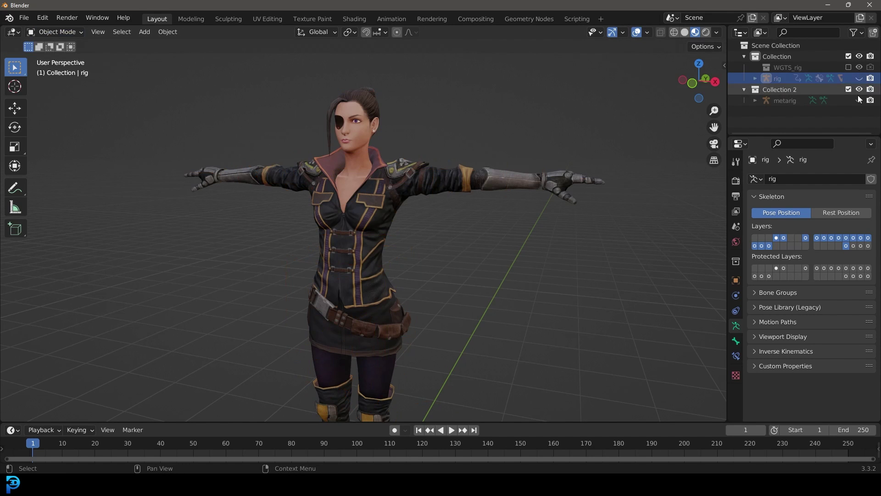
Select the metarig and display the character in Solid shading with X-ray so the bones show inside the body.
{"action": "middle_click_drag", "start_coordinate": [666, 107], "coordinate": [381, 116]}
{"action": "key", "text": "alt+z"}
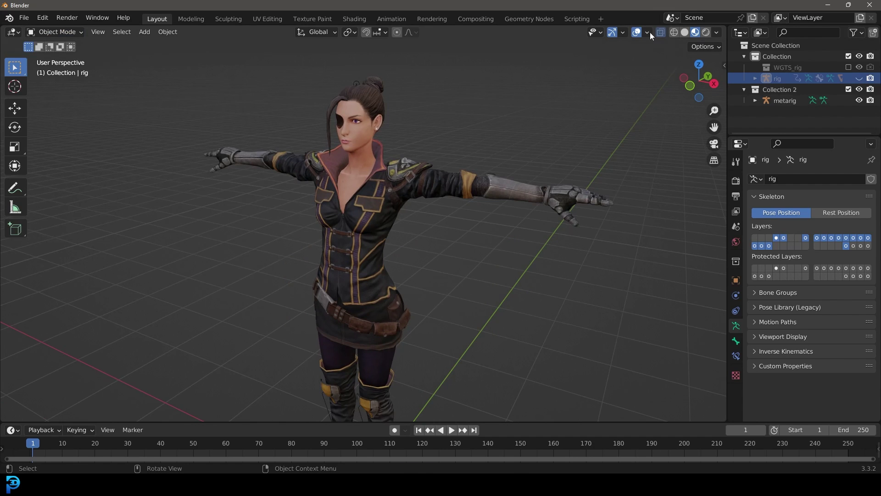
{"action": "left_click", "coordinate": [383, 87]}
{"action": "key", "text": "z"}
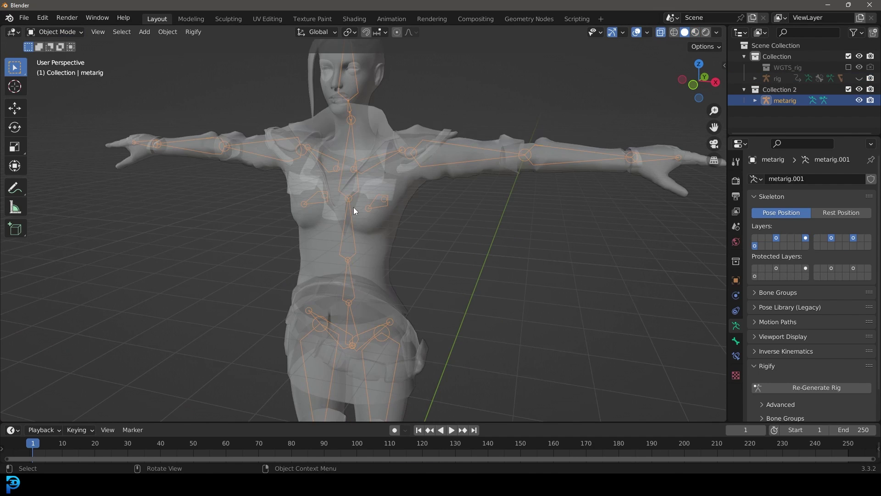
{"action": "key", "text": "g"}
{"action": "right_click", "coordinate": [375, 192]}
{"action": "scroll", "coordinate": [428, 163], "scroll_direction": "down", "scroll_amount": 4}
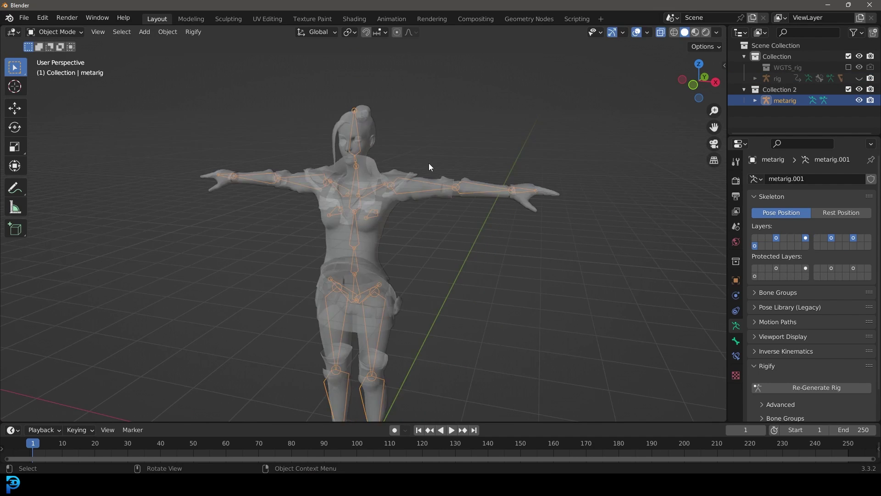
Re-generate the character's rig from the metarig, with the rig shown and Collection 2 hidden.
{"action": "middle_click_drag", "start_coordinate": [429, 164], "coordinate": [402, 176]}
{"action": "middle_click_drag", "start_coordinate": [354, 200], "coordinate": [390, 198]}
{"action": "scroll", "coordinate": [390, 198], "scroll_direction": "up", "scroll_amount": 2}
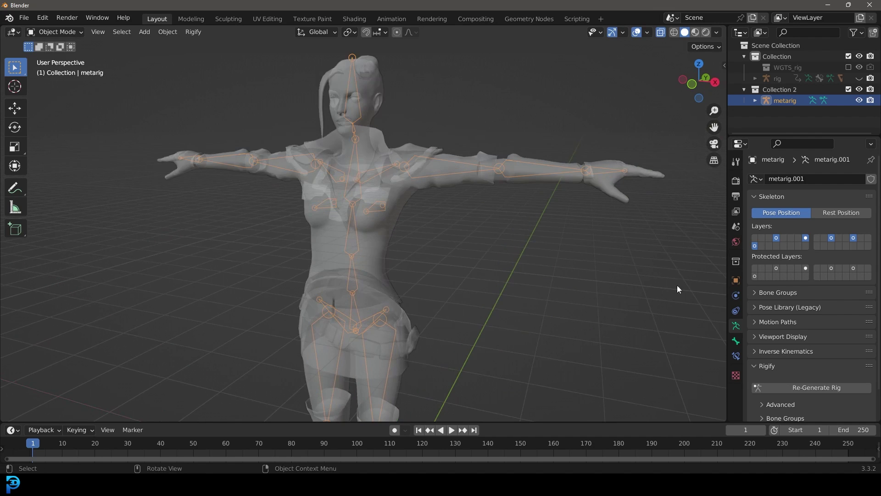
{"action": "left_click", "coordinate": [826, 386]}
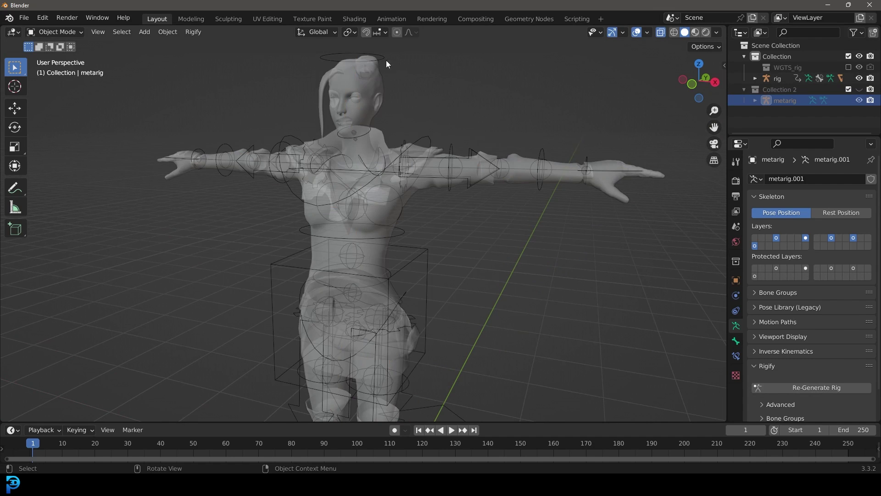
Put the rig into Pose Mode and display the character in Material Preview shading.
{"action": "middle_click_drag", "start_coordinate": [390, 68], "coordinate": [392, 130]}
{"action": "key", "text": "ctrl+Tab"}
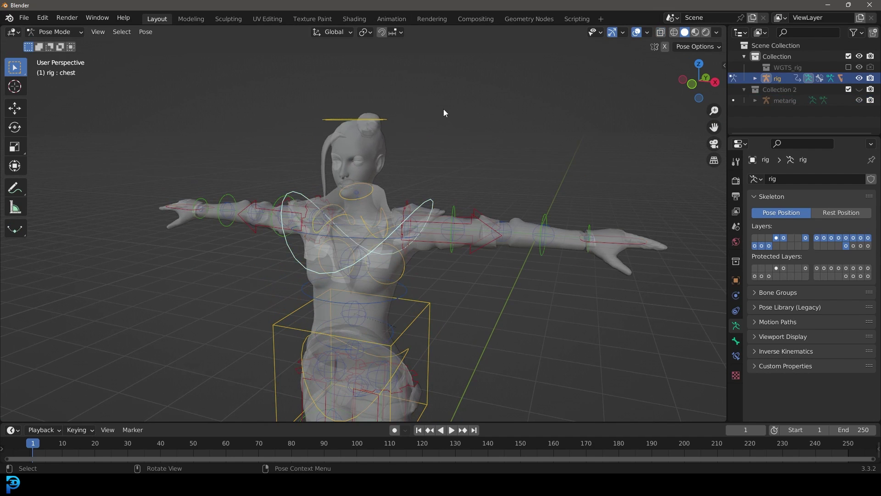
{"action": "key", "text": "z"}
{"action": "left_click", "coordinate": [399, 248]}
{"action": "scroll", "coordinate": [399, 252], "scroll_direction": "down", "scroll_amount": 3}
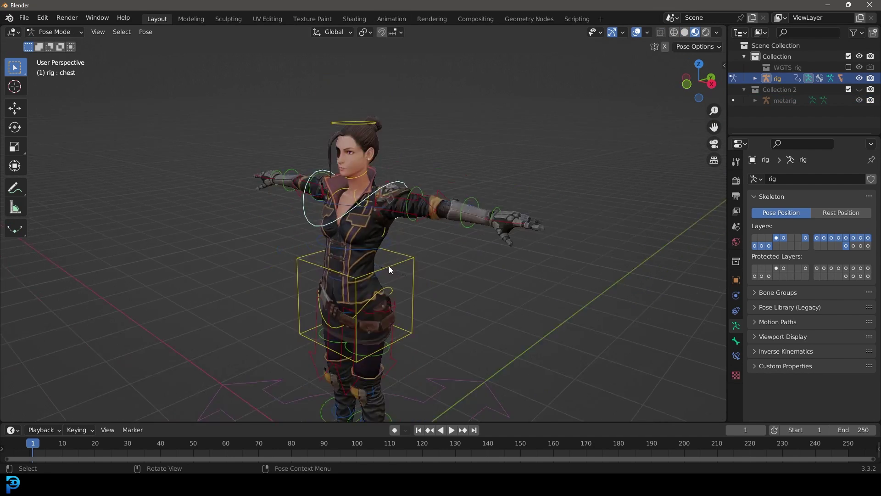
Try moving the character's torso control.
{"action": "left_click", "coordinate": [397, 261]}
{"action": "middle_click_drag", "start_coordinate": [397, 260], "coordinate": [384, 266]}
{"action": "key", "text": "g"}
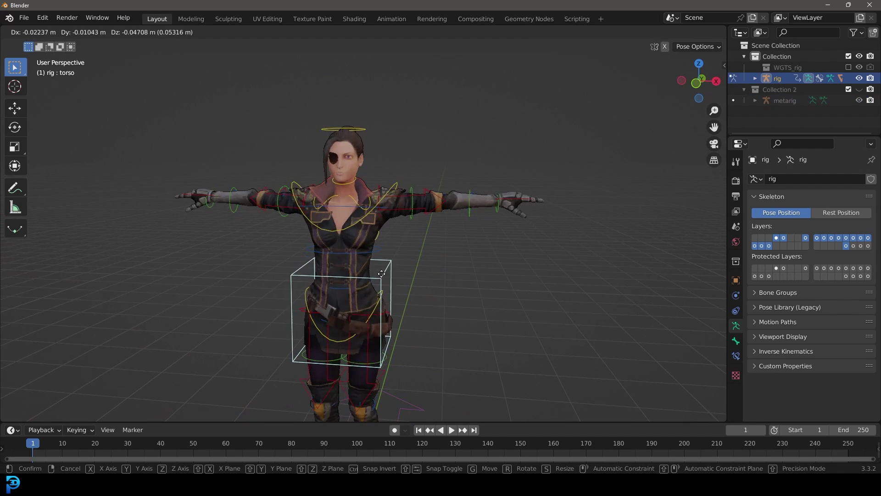
{"action": "left_click", "coordinate": [378, 264]}
Move the left foot IK control forward and slightly up so the knee bends.
{"action": "middle_click_drag", "start_coordinate": [428, 236], "coordinate": [346, 299]}
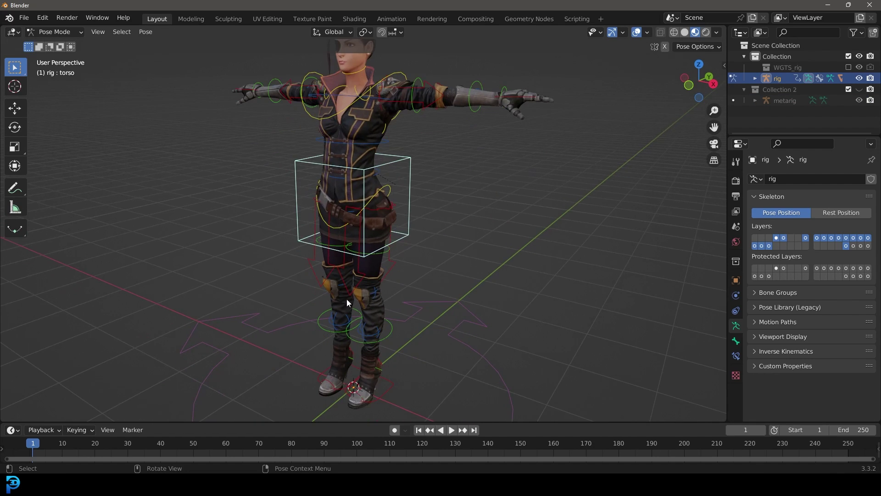
{"action": "left_click", "coordinate": [388, 386]}
{"action": "middle_click_drag", "start_coordinate": [417, 375], "coordinate": [393, 309]}
{"action": "key", "text": "g"}
{"action": "left_click", "coordinate": [356, 285]}
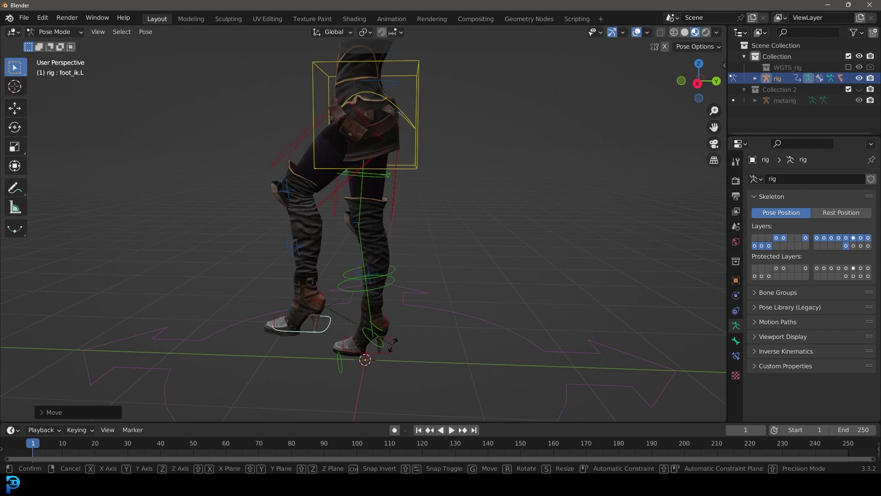
Rotate the left foot IK control, first in side view and again with free trackball rotation.
{"action": "key", "text": "r"}
{"action": "left_click", "coordinate": [280, 299]}
{"action": "middle_click_drag", "start_coordinate": [275, 299], "coordinate": [366, 335]}
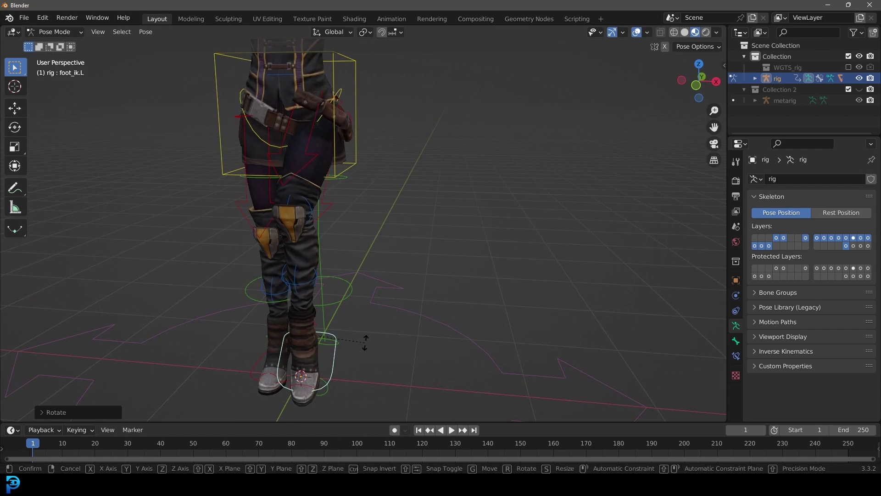
{"action": "key", "text": "r"}
{"action": "key", "text": "r"}
{"action": "left_click", "coordinate": [360, 318]}
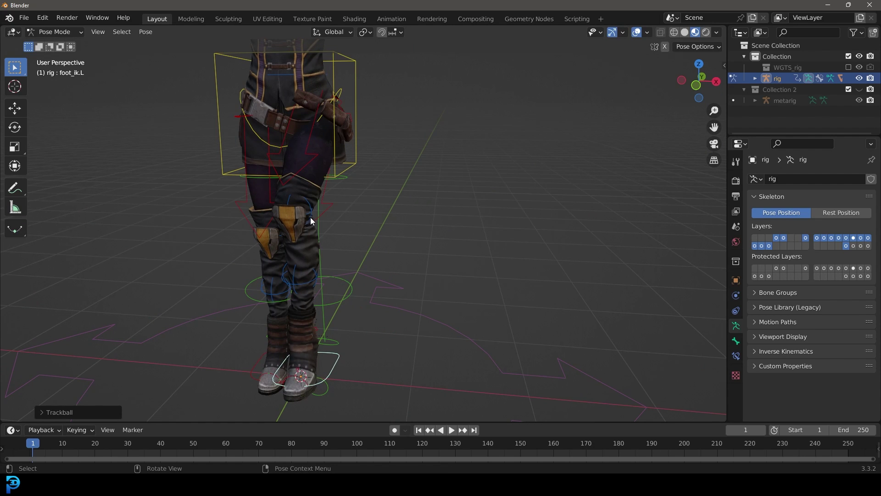
Move the left shin tweak control at the knee slightly outward.
{"action": "left_click", "coordinate": [311, 214]}
{"action": "scroll", "coordinate": [311, 213], "scroll_direction": "up", "scroll_amount": 4}
{"action": "key", "text": "g"}
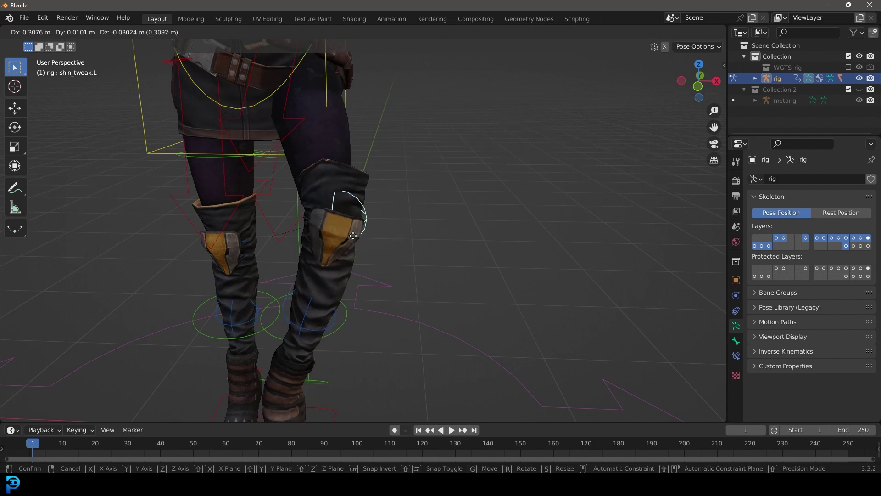
{"action": "left_click", "coordinate": [338, 236]}
{"action": "scroll", "coordinate": [338, 235], "scroll_direction": "down", "scroll_amount": 3}
{"action": "middle_click_drag", "start_coordinate": [338, 235], "coordinate": [340, 272]}
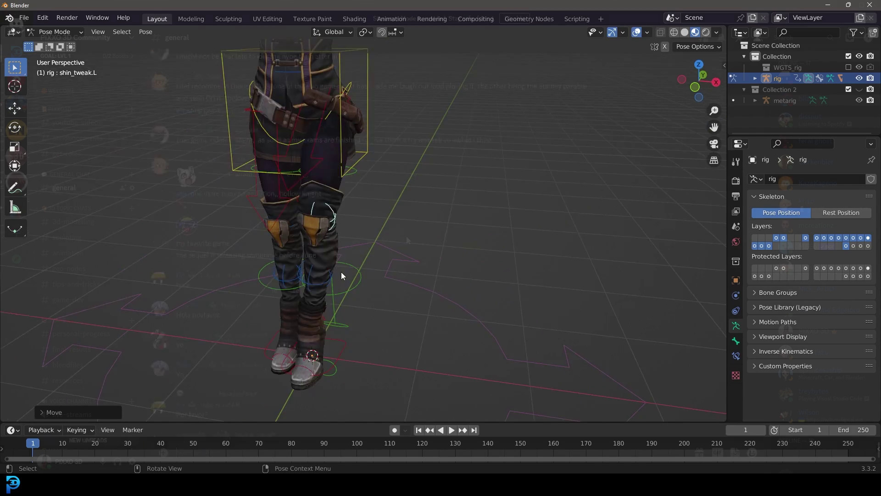
Switch to Discord and look through the 3d-modelling, sculpting and animation channels of the PIXXO 3D Community server.
{"action": "scroll", "coordinate": [406, 239], "scroll_direction": "up", "scroll_amount": 5}
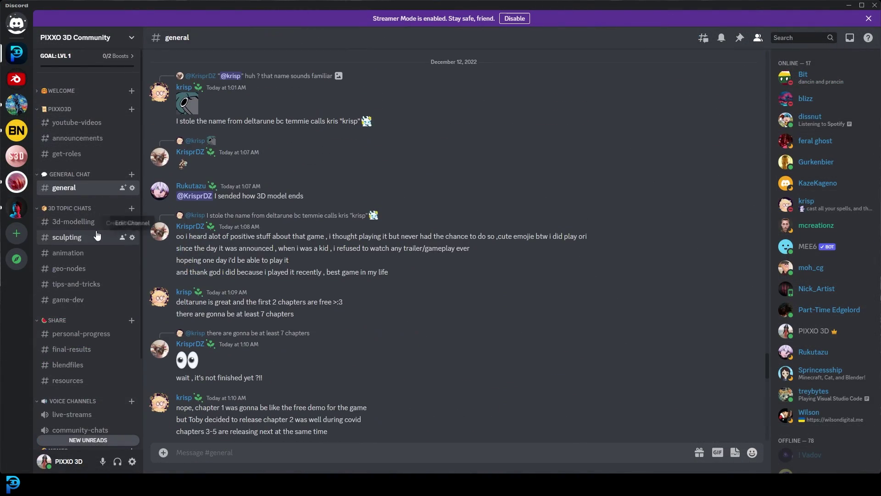
{"action": "left_click", "coordinate": [95, 227]}
{"action": "scroll", "coordinate": [358, 216], "scroll_direction": "up", "scroll_amount": 8}
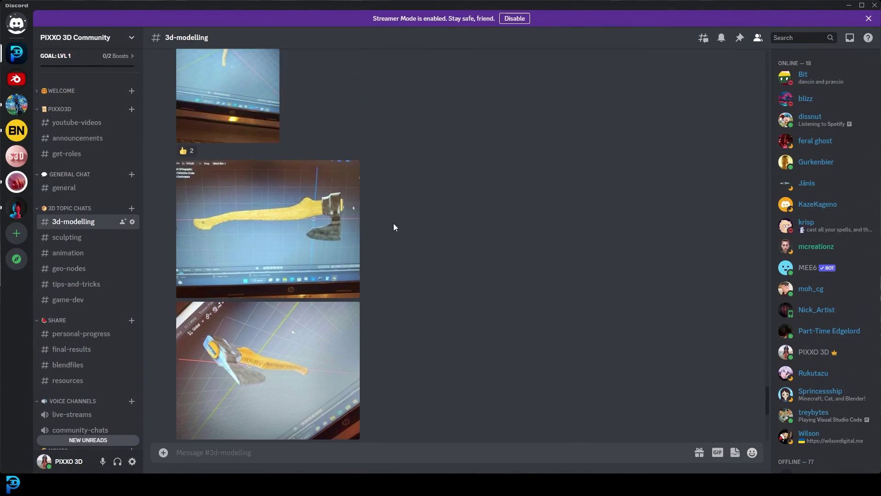
{"action": "scroll", "coordinate": [401, 224], "scroll_direction": "up", "scroll_amount": 15}
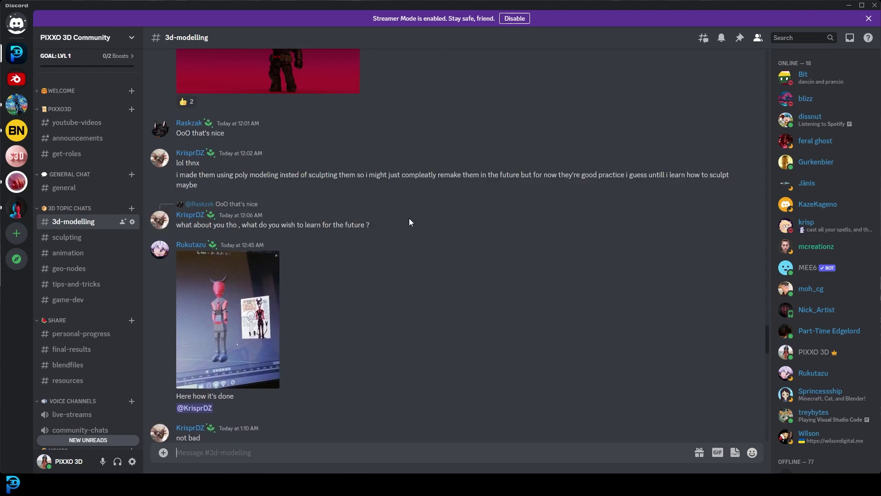
{"action": "scroll", "coordinate": [409, 217], "scroll_direction": "up", "scroll_amount": 4}
{"action": "key", "text": "alt+Down"}
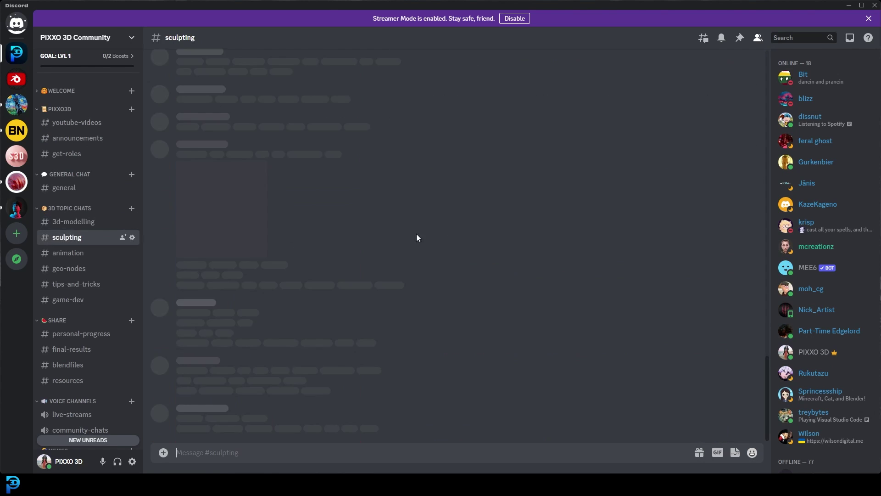
{"action": "left_click", "coordinate": [78, 252]}
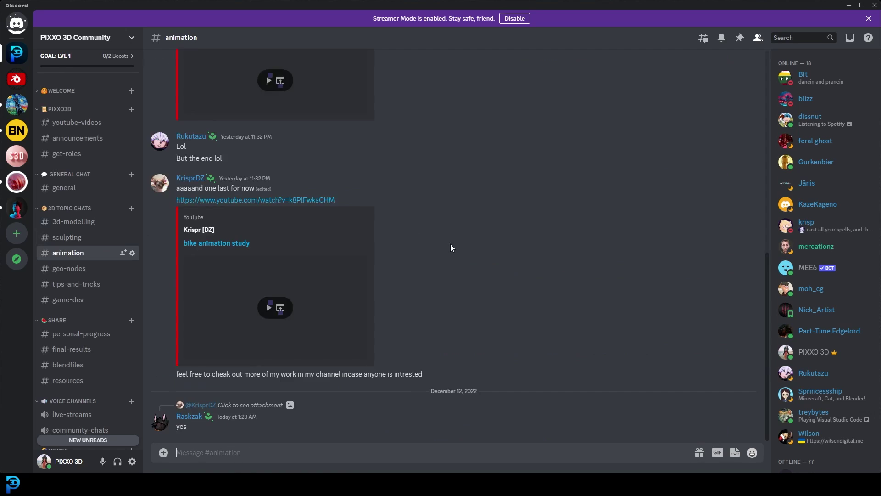
{"action": "scroll", "coordinate": [439, 247], "scroll_direction": "up", "scroll_amount": 3}
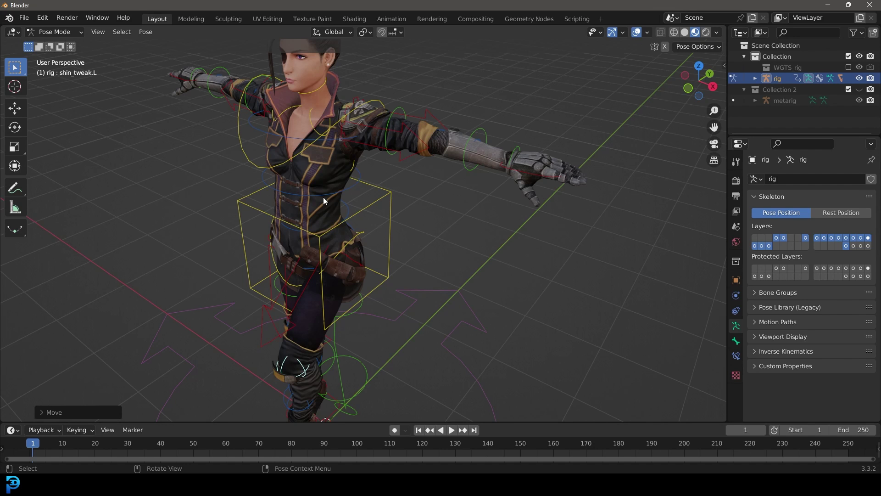
{"action": "middle_click_drag", "start_coordinate": [352, 142], "coordinate": [332, 227]}
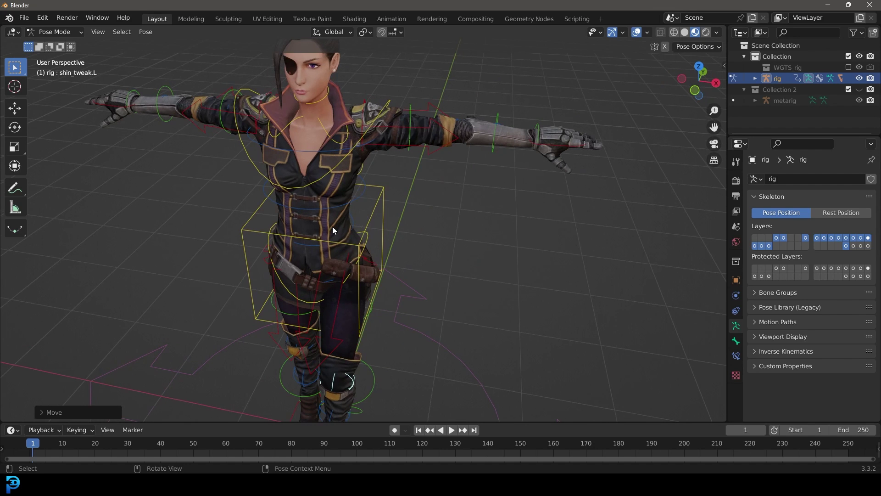
{"action": "scroll", "coordinate": [402, 252], "scroll_direction": "down", "scroll_amount": 5}
{"action": "middle_click_drag", "start_coordinate": [250, 201], "coordinate": [270, 200]}
{"action": "scroll", "coordinate": [348, 159], "scroll_direction": "up", "scroll_amount": 4}
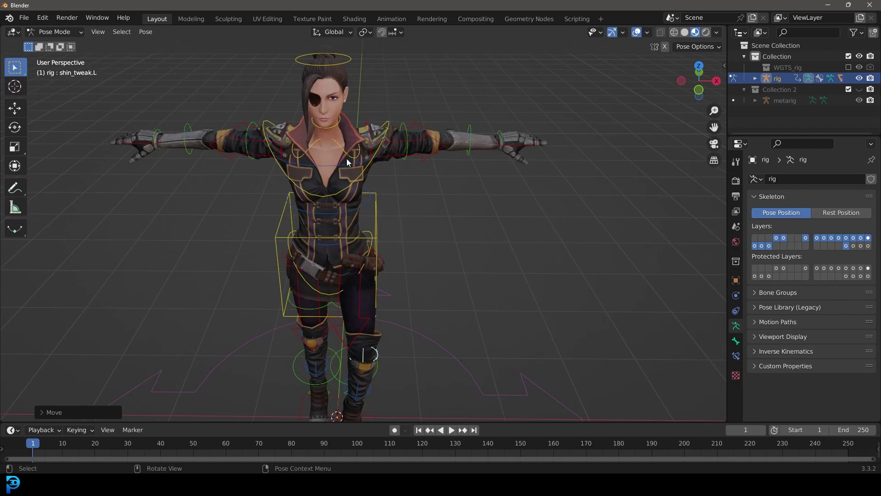
{"action": "left_click", "coordinate": [387, 123]}
{"action": "middle_click_drag", "start_coordinate": [387, 123], "coordinate": [521, 189]}
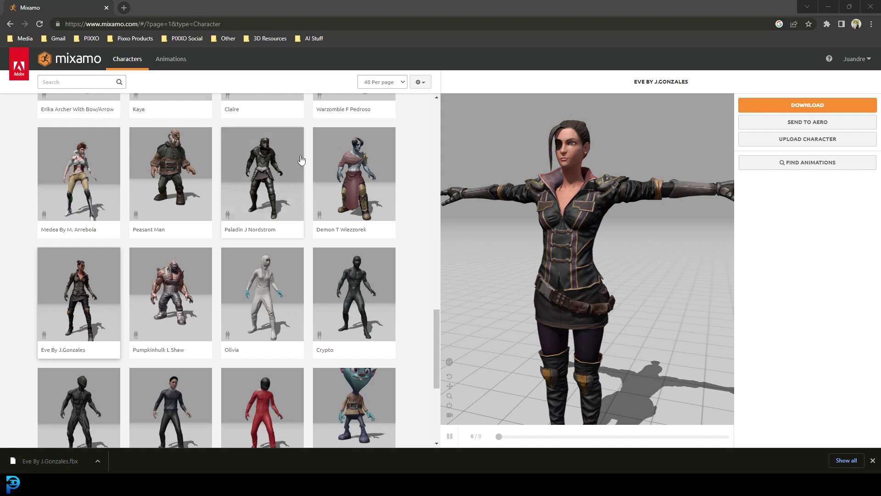
Switch to Mixamo in the browser and look through the available characters around Eve.
{"action": "left_click", "coordinate": [135, 61]}
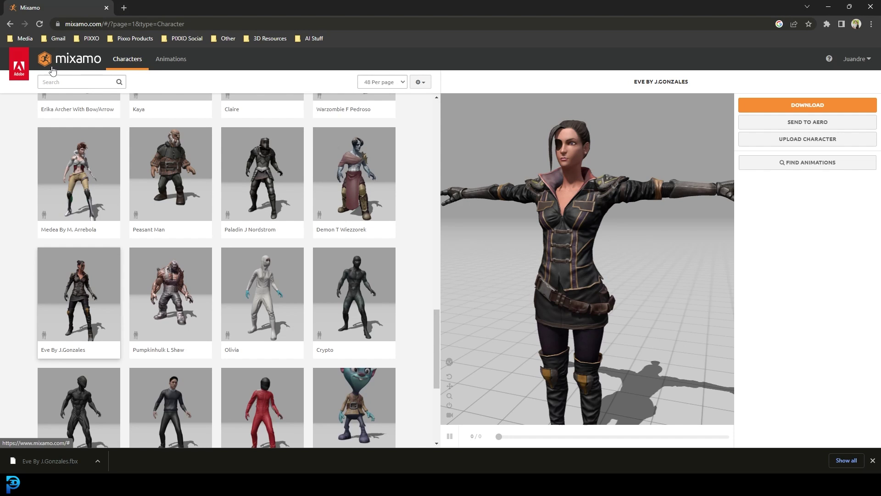
{"action": "scroll", "coordinate": [159, 120], "scroll_direction": "down", "scroll_amount": 5}
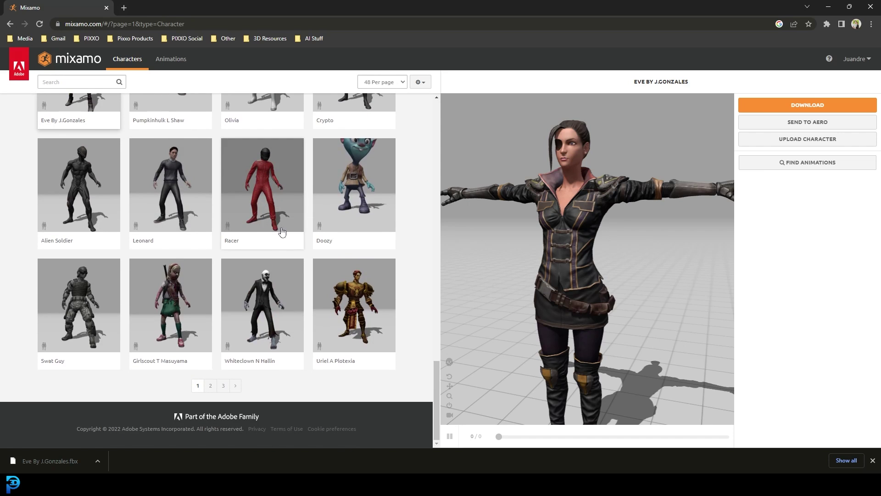
{"action": "scroll", "coordinate": [306, 216], "scroll_direction": "up", "scroll_amount": 3}
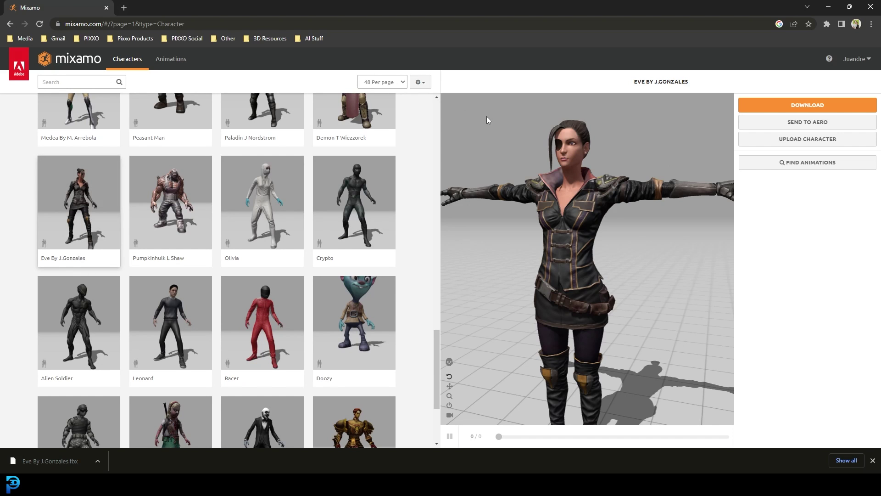
Download the Eve character as FBX Binary (.fbx) in T-pose.
{"action": "left_click", "coordinate": [821, 105]}
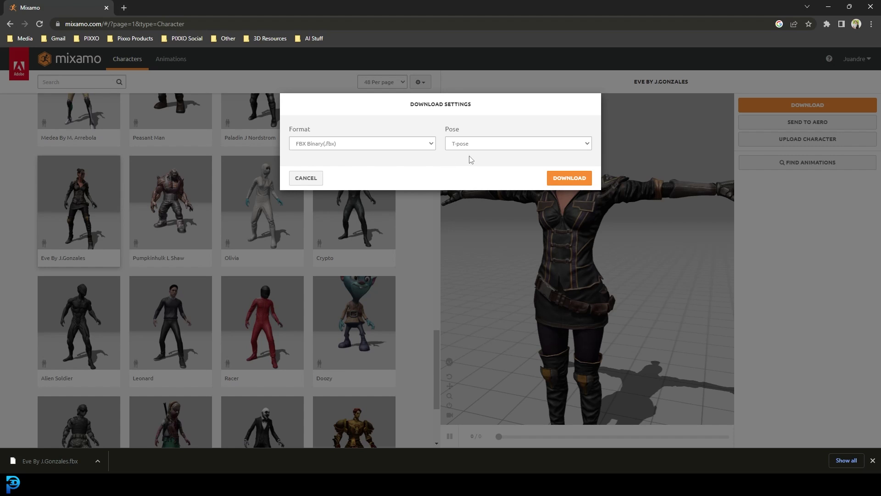
{"action": "left_click", "coordinate": [514, 144]}
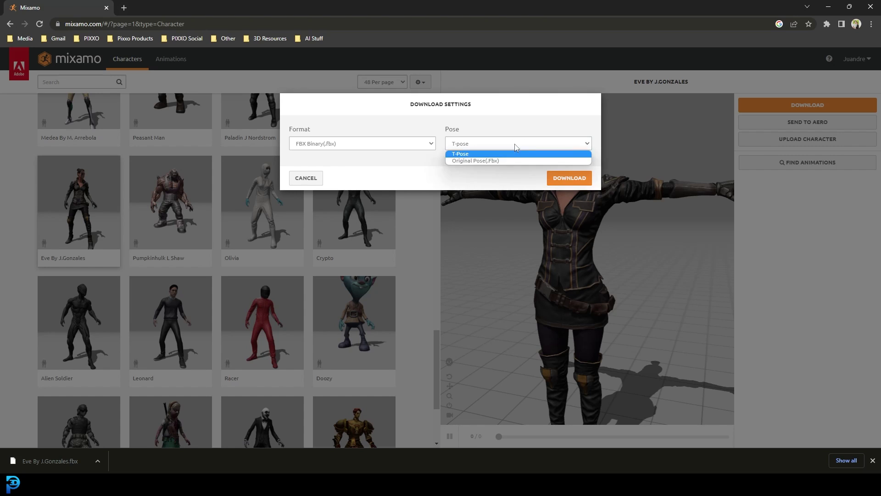
{"action": "left_click", "coordinate": [466, 154]}
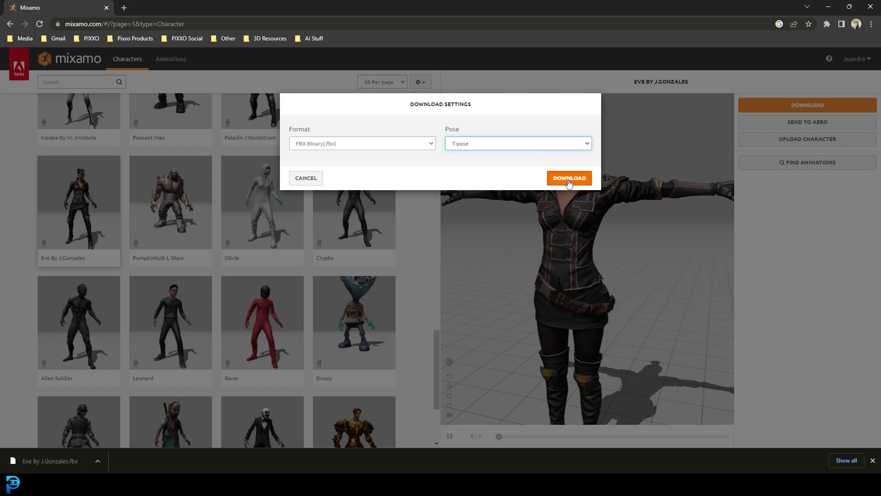
{"action": "left_click", "coordinate": [569, 179]}
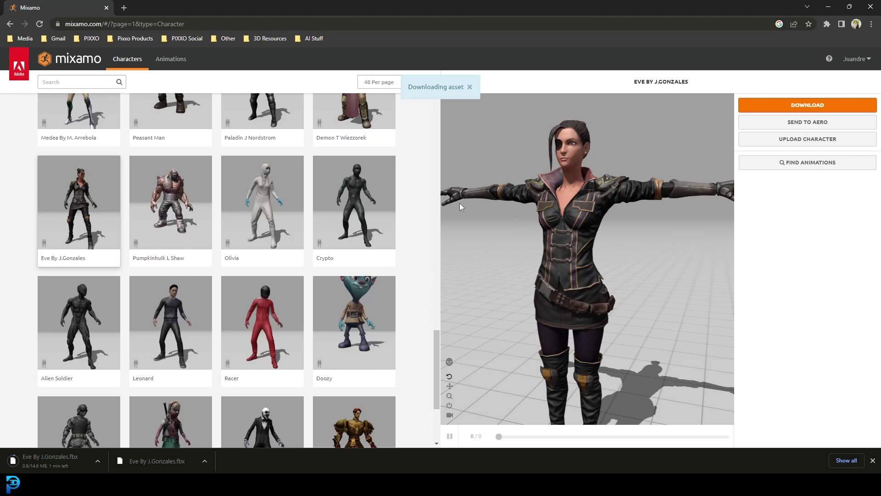
Cancel the running download of the Eve FBX file and minimize the browser.
{"action": "left_click", "coordinate": [98, 460]}
{"action": "left_click", "coordinate": [113, 444]}
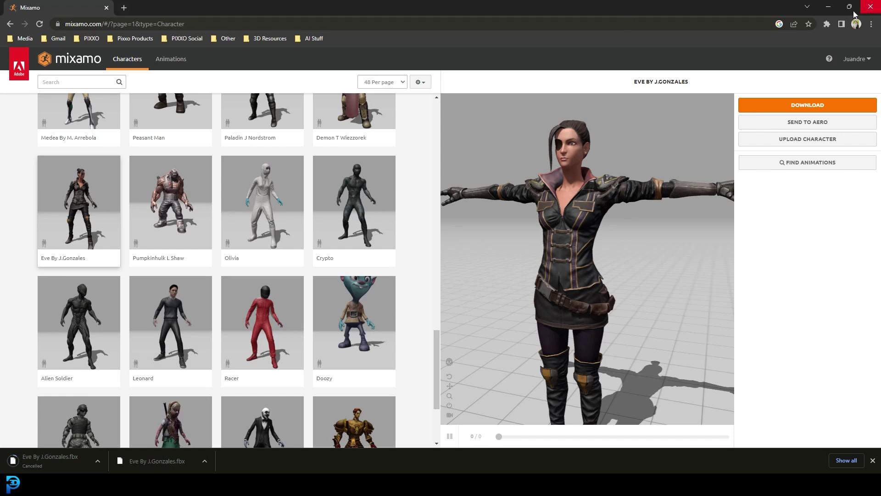
{"action": "left_click", "coordinate": [828, 7]}
Switch to Blender, dismiss the splash screen and import the Eve FBX file from the Desktop.
{"action": "mouse_move", "coordinate": [115, 79]}
{"action": "left_mouse_down"}
{"action": "mouse_move", "coordinate": [184, 56]}
{"action": "mouse_move", "coordinate": [119, 82]}
{"action": "left_mouse_up"}
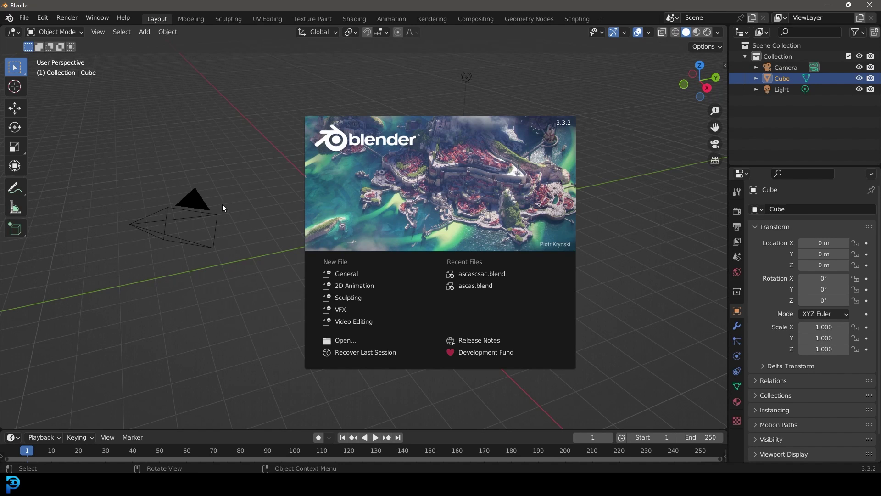
{"action": "left_click", "coordinate": [237, 188]}
{"action": "middle_click_drag", "start_coordinate": [237, 184], "coordinate": [207, 122]}
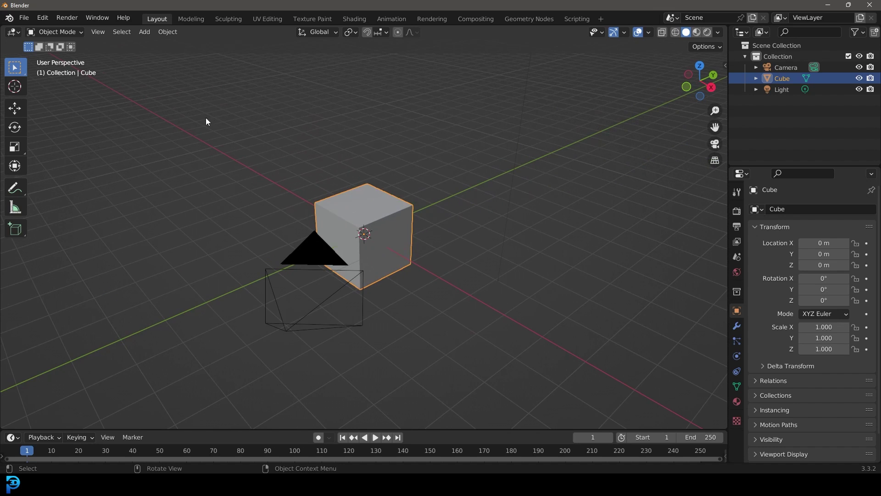
{"action": "left_click", "coordinate": [24, 18]}
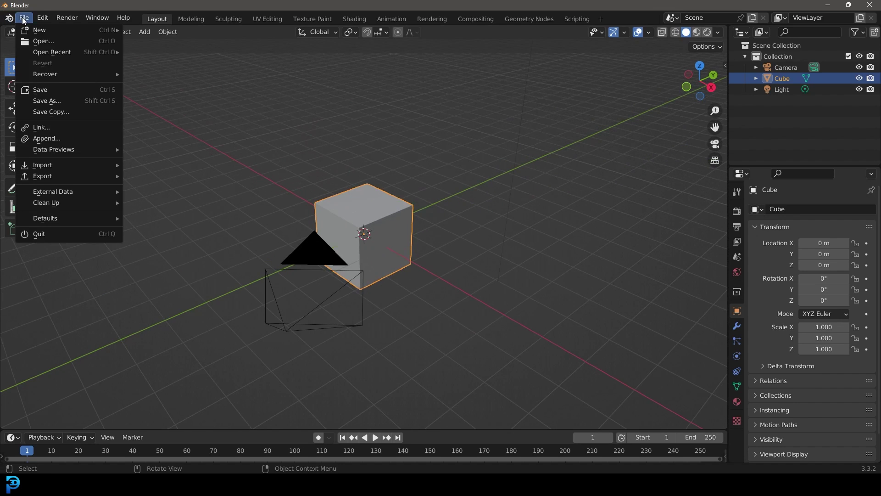
{"action": "mouse_move", "coordinate": [53, 165]}
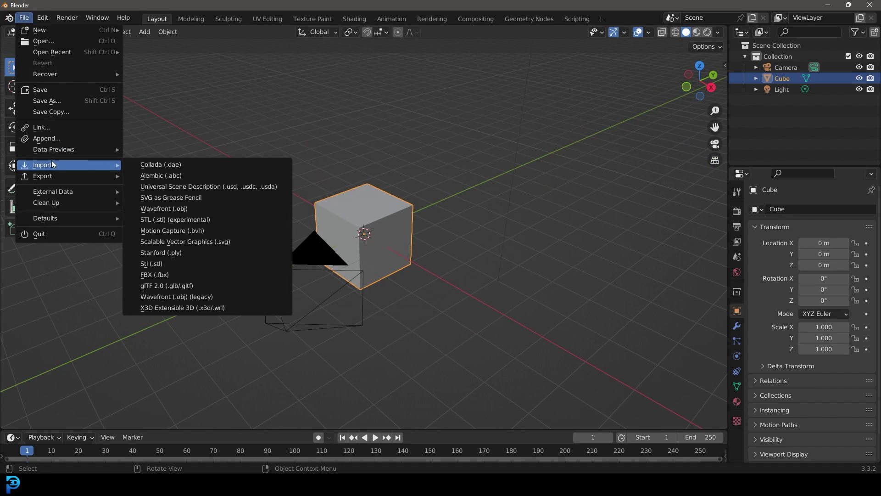
{"action": "left_click", "coordinate": [161, 275]}
{"action": "left_click", "coordinate": [195, 208]}
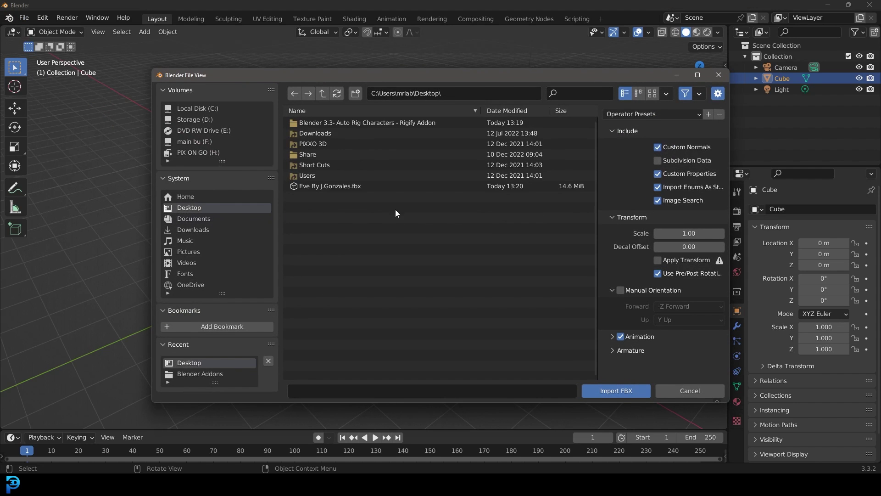
{"action": "left_click", "coordinate": [340, 186]}
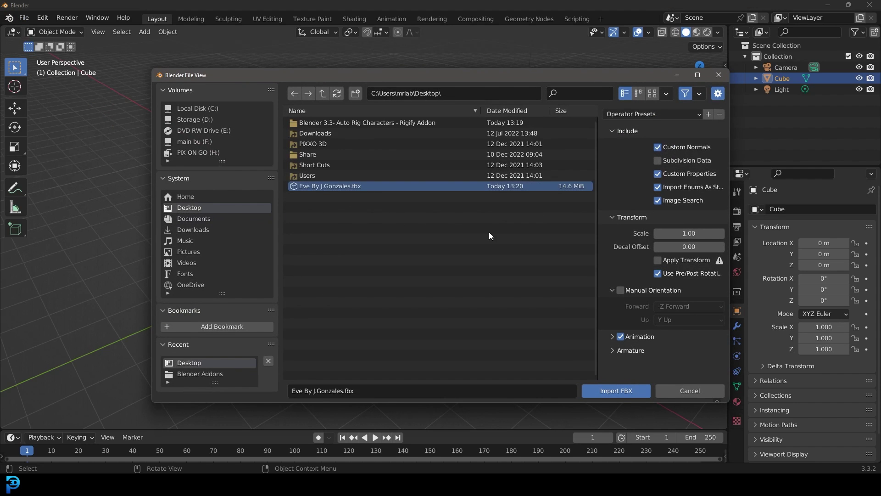
{"action": "left_click", "coordinate": [622, 393]}
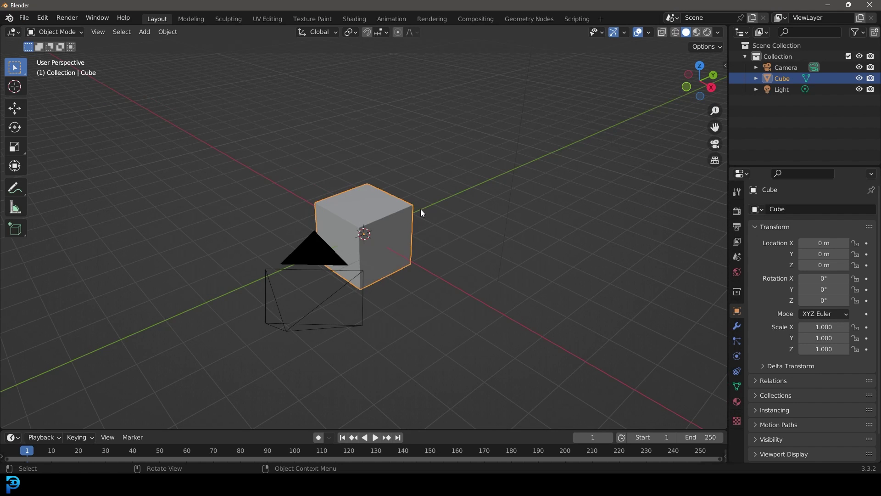
Scale the imported character's armature up to about 0.030 on all axes.
{"action": "middle_click_drag", "start_coordinate": [384, 208], "coordinate": [400, 209]}
{"action": "scroll", "coordinate": [399, 209], "scroll_direction": "up", "scroll_amount": 3}
{"action": "middle_click_drag", "start_coordinate": [361, 178], "coordinate": [417, 262]}
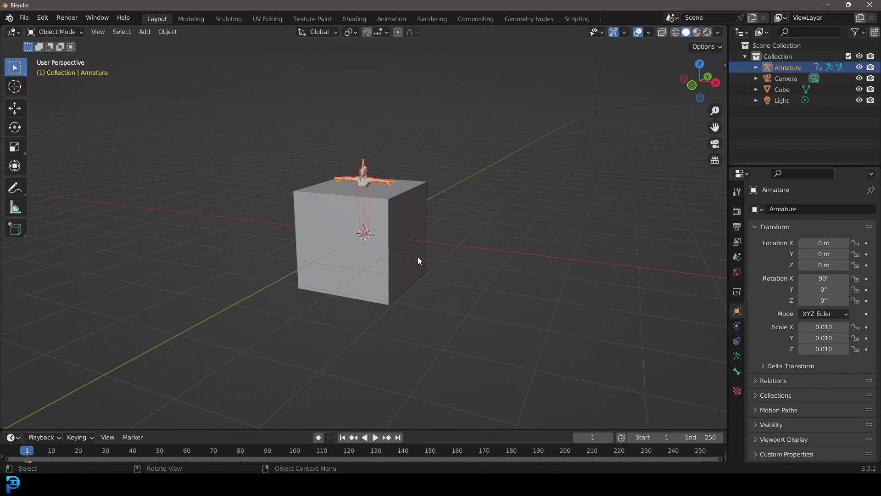
{"action": "key", "text": "s"}
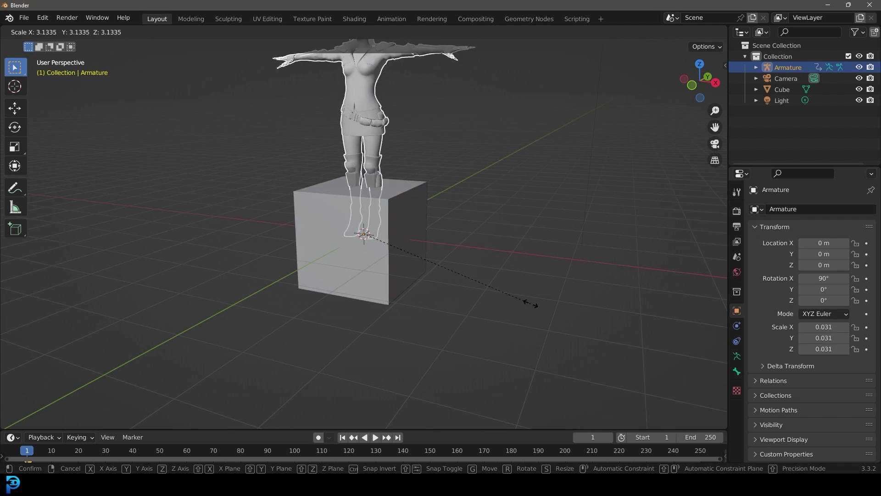
{"action": "left_click", "coordinate": [531, 305]}
{"action": "scroll", "coordinate": [431, 230], "scroll_direction": "down", "scroll_amount": 3}
{"action": "key", "text": "KP_1"}
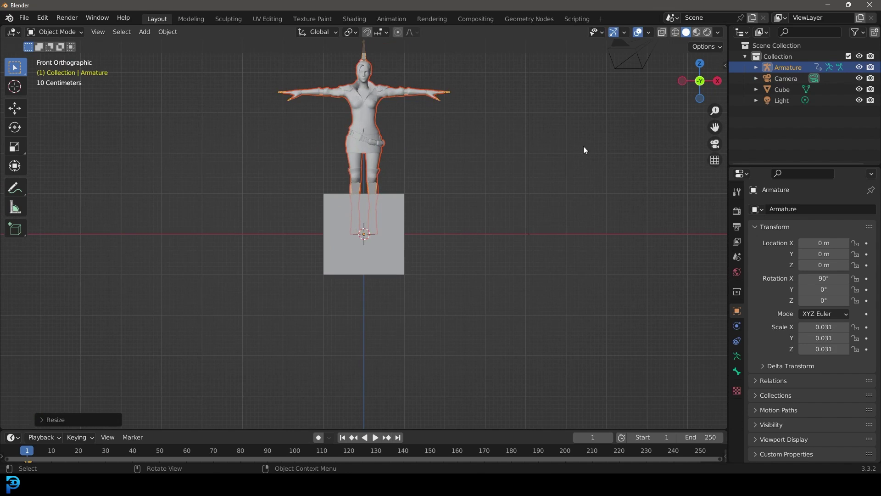
{"action": "key", "text": "s"}
{"action": "left_click", "coordinate": [577, 152]}
Examine the bones inside the character in wireframe shading and return to solid shading.
{"action": "middle_click_drag", "start_coordinate": [446, 133], "coordinate": [402, 211], "text": "shift"}
{"action": "scroll", "coordinate": [447, 197], "scroll_direction": "up", "scroll_amount": 3}
{"action": "scroll", "coordinate": [448, 188], "scroll_direction": "down", "scroll_amount": 4}
{"action": "scroll", "coordinate": [362, 115], "scroll_direction": "up", "scroll_amount": 2}
{"action": "left_click", "coordinate": [366, 101]}
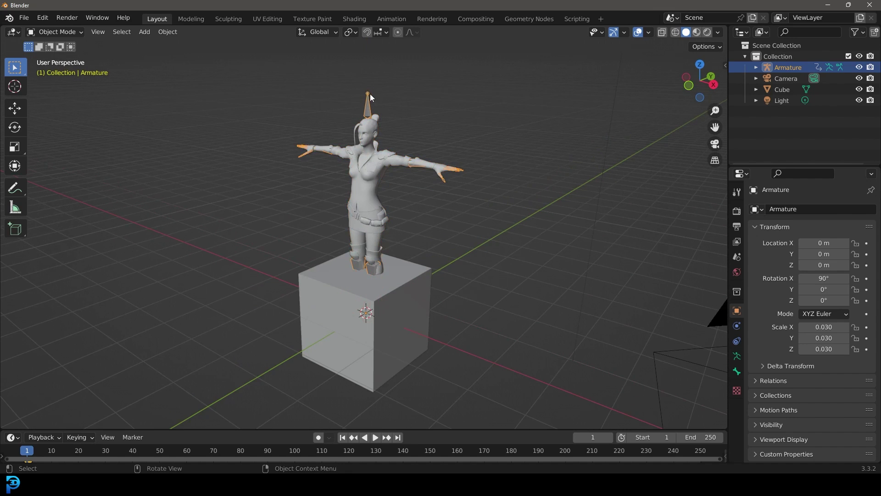
{"action": "middle_click_drag", "start_coordinate": [402, 85], "coordinate": [387, 135], "text": "shift"}
{"action": "scroll", "coordinate": [388, 136], "scroll_direction": "up", "scroll_amount": 2}
{"action": "scroll", "coordinate": [388, 135], "scroll_direction": "up", "scroll_amount": 1}
{"action": "key", "text": "z"}
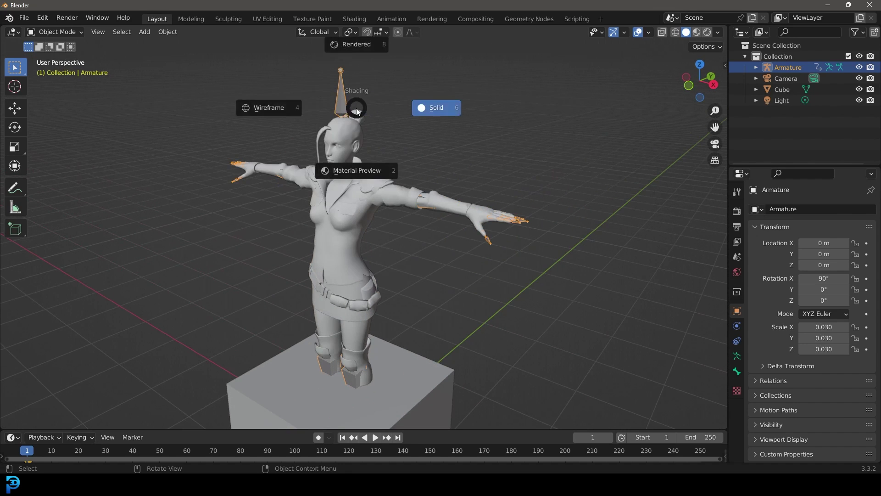
{"action": "left_click", "coordinate": [346, 116]}
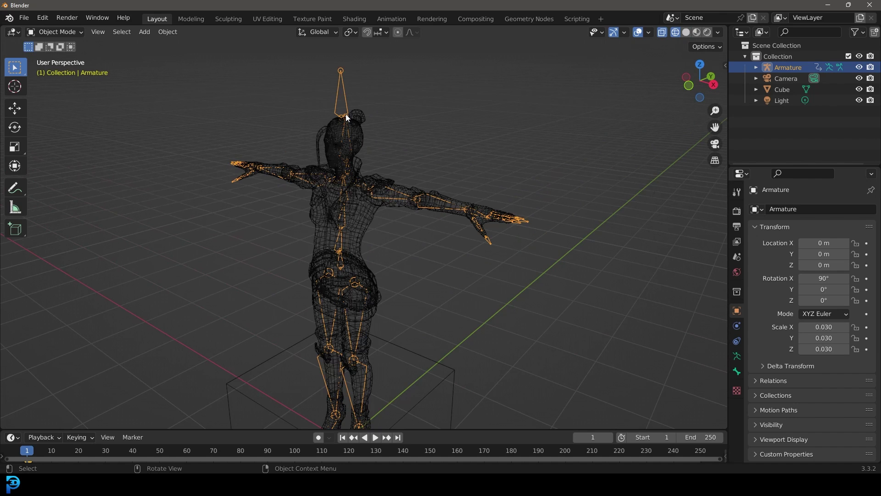
{"action": "key", "text": "z"}
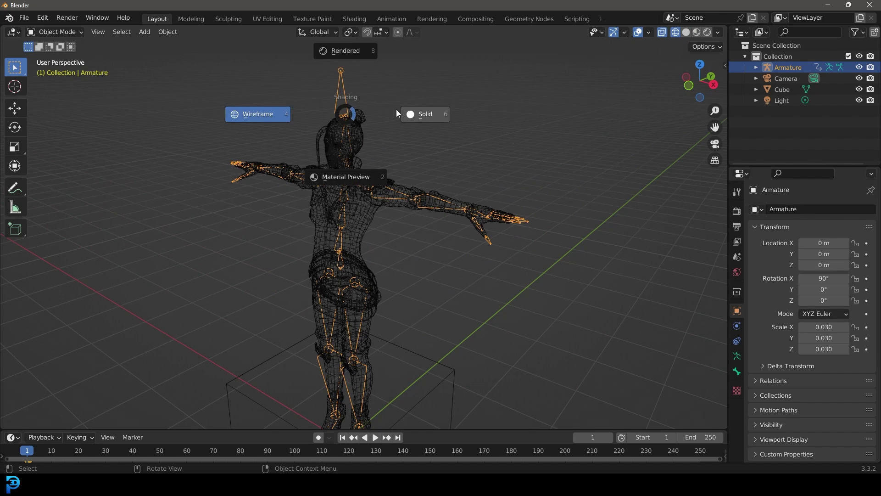
{"action": "left_click", "coordinate": [367, 110]}
Try to delete the character's armature, and undo the deletion.
{"action": "scroll", "coordinate": [369, 115], "scroll_direction": "down", "scroll_amount": 3}
{"action": "scroll", "coordinate": [374, 120], "scroll_direction": "up", "scroll_amount": 2}
{"action": "key", "text": "Delete"}
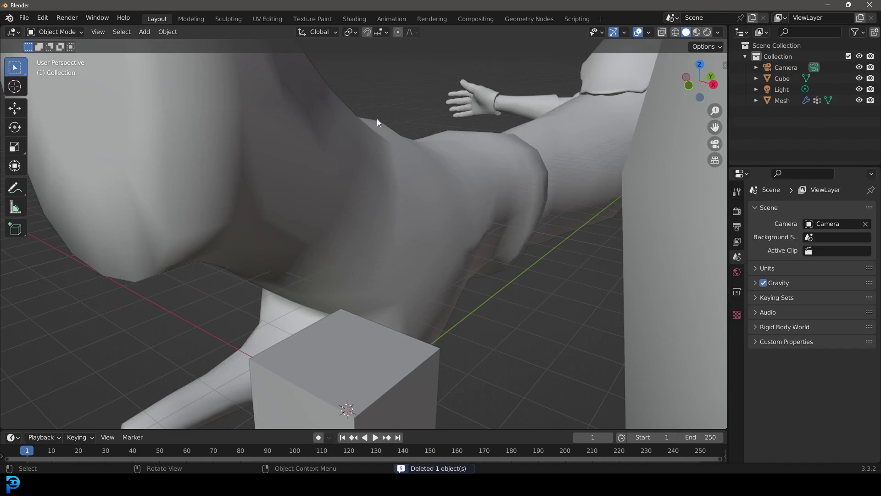
{"action": "scroll", "coordinate": [370, 152], "scroll_direction": "down", "scroll_amount": 5}
{"action": "key", "text": "ctrl+z"}
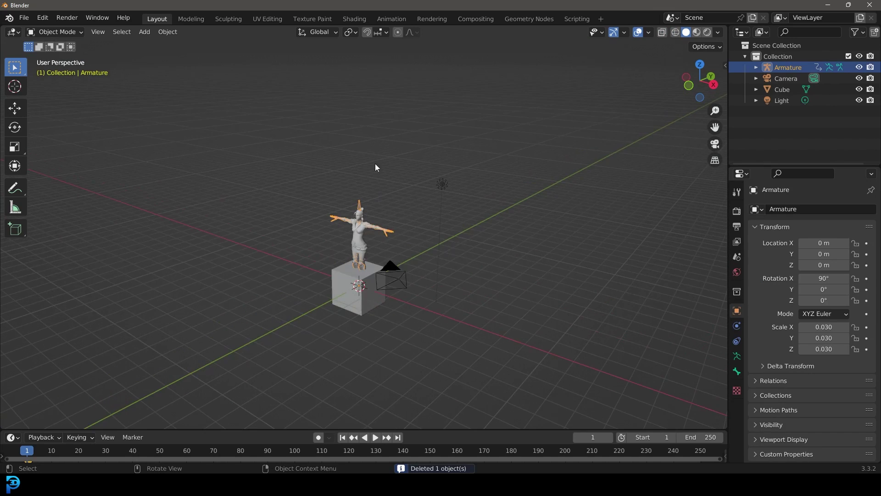
Clear the character mesh's parent while keeping its transformation.
{"action": "scroll", "coordinate": [378, 165], "scroll_direction": "up", "scroll_amount": 4}
{"action": "left_click", "coordinate": [376, 183]}
{"action": "scroll", "coordinate": [371, 198], "scroll_direction": "down", "scroll_amount": 2}
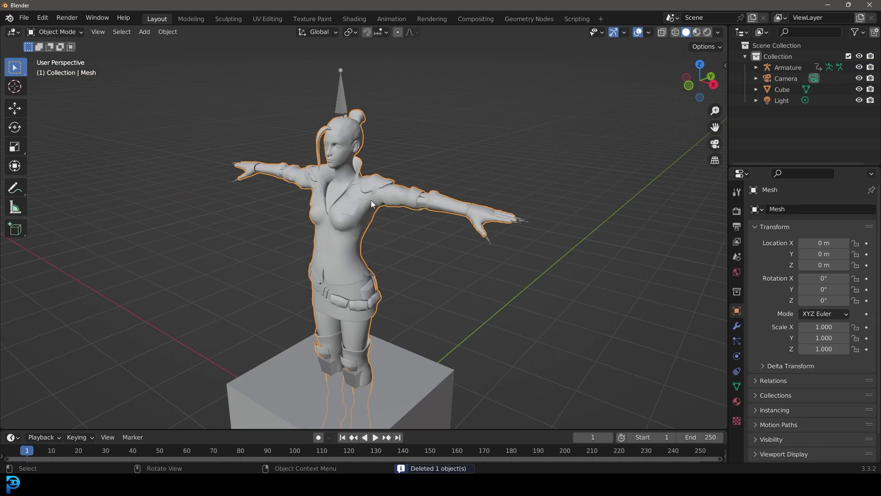
{"action": "key", "text": "alt+p"}
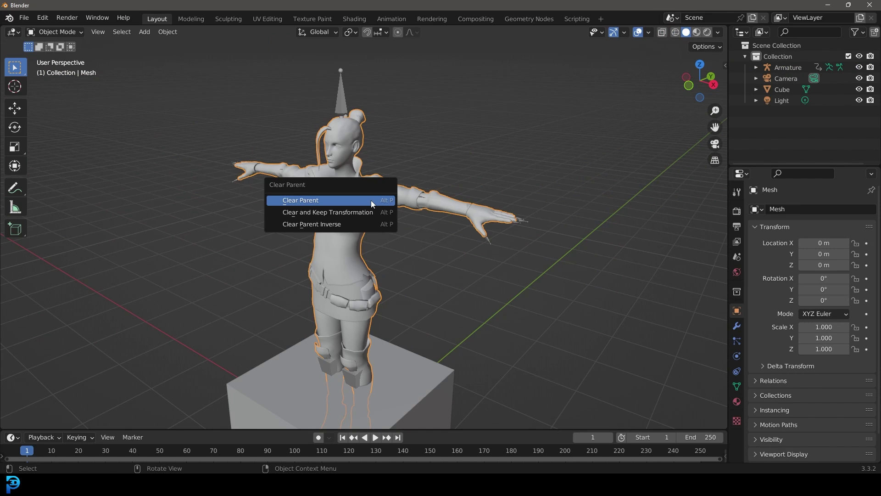
{"action": "left_click", "coordinate": [315, 214]}
{"action": "scroll", "coordinate": [350, 149], "scroll_direction": "down", "scroll_amount": 2}
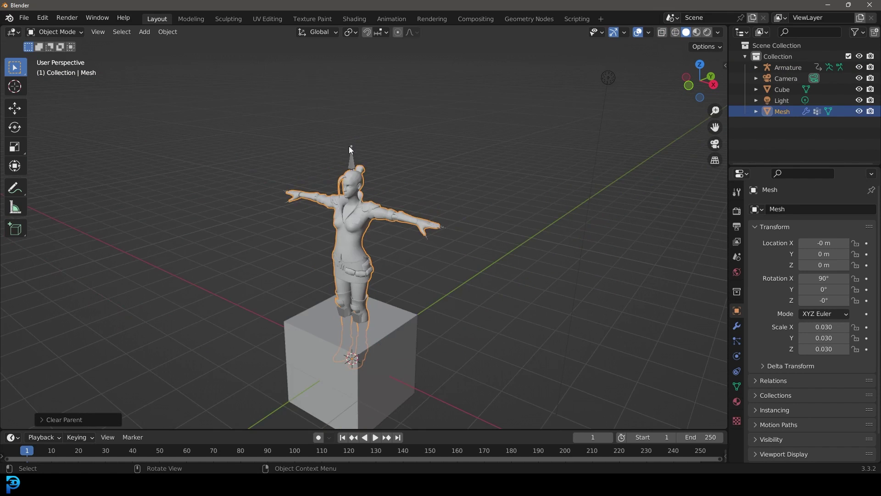
Invert the selection and delete the armature, camera, cube and light, leaving only the character mesh.
{"action": "scroll", "coordinate": [355, 156], "scroll_direction": "up", "scroll_amount": 1}
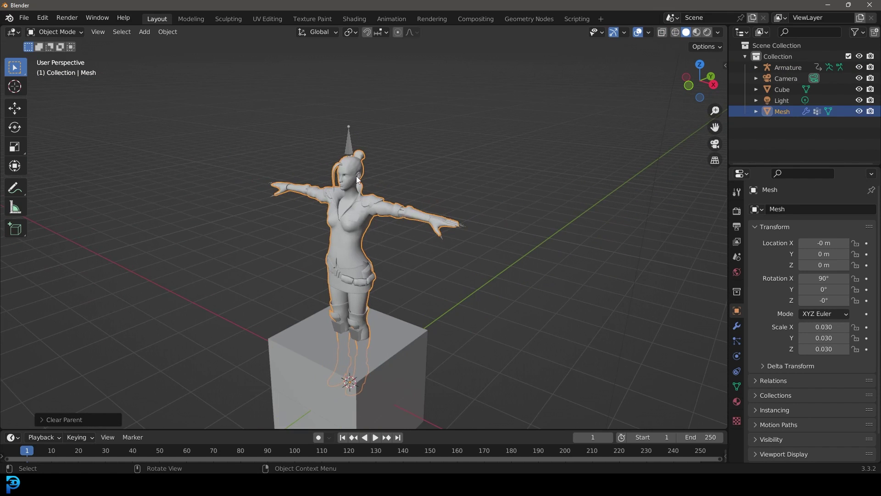
{"action": "key", "text": "ctrl+i"}
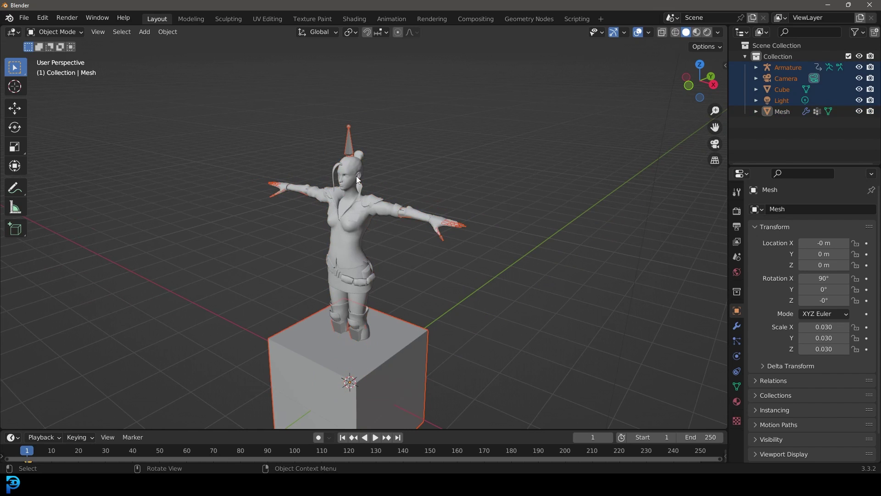
{"action": "scroll", "coordinate": [376, 236], "scroll_direction": "down", "scroll_amount": 4}
{"action": "key", "text": "g"}
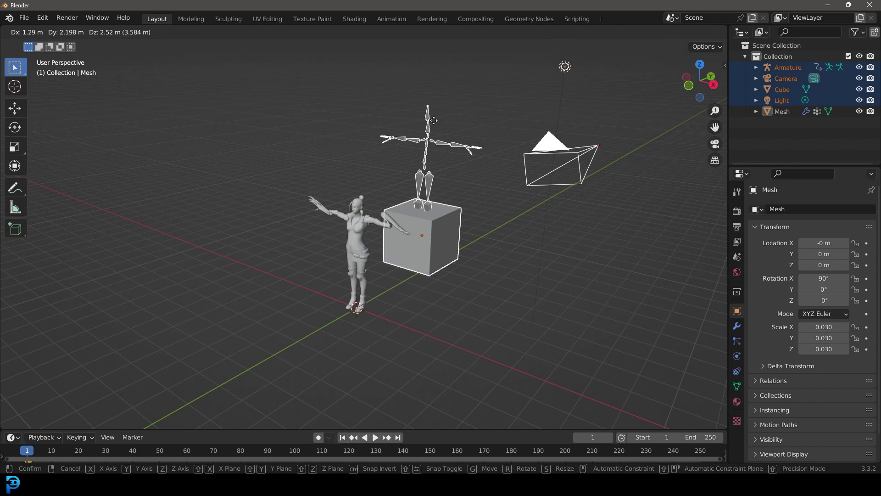
{"action": "key", "text": "Escape"}
{"action": "scroll", "coordinate": [428, 145], "scroll_direction": "up", "scroll_amount": 5}
{"action": "key", "text": "x"}
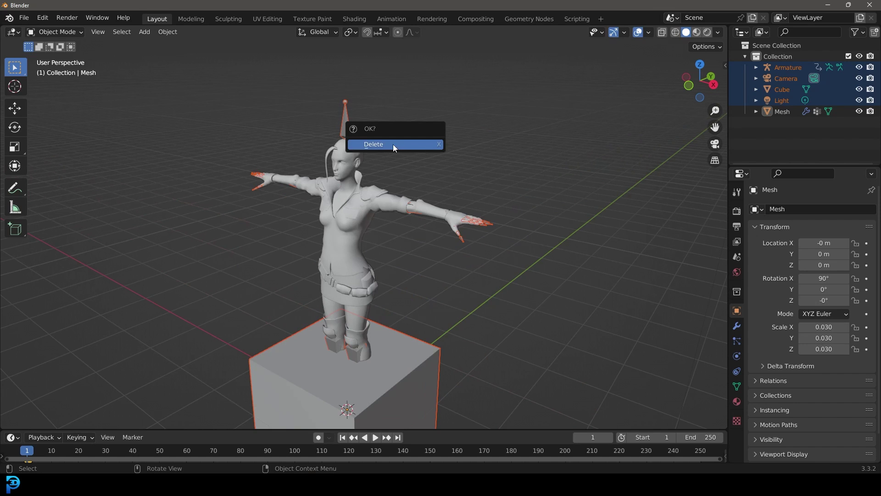
{"action": "left_click", "coordinate": [393, 144]}
Select the character mesh and delete all of its vertex groups.
{"action": "scroll", "coordinate": [401, 148], "scroll_direction": "down", "scroll_amount": 4}
{"action": "middle_click_drag", "start_coordinate": [352, 224], "coordinate": [396, 220]}
{"action": "scroll", "coordinate": [387, 183], "scroll_direction": "up", "scroll_amount": 4}
{"action": "left_click", "coordinate": [380, 201]}
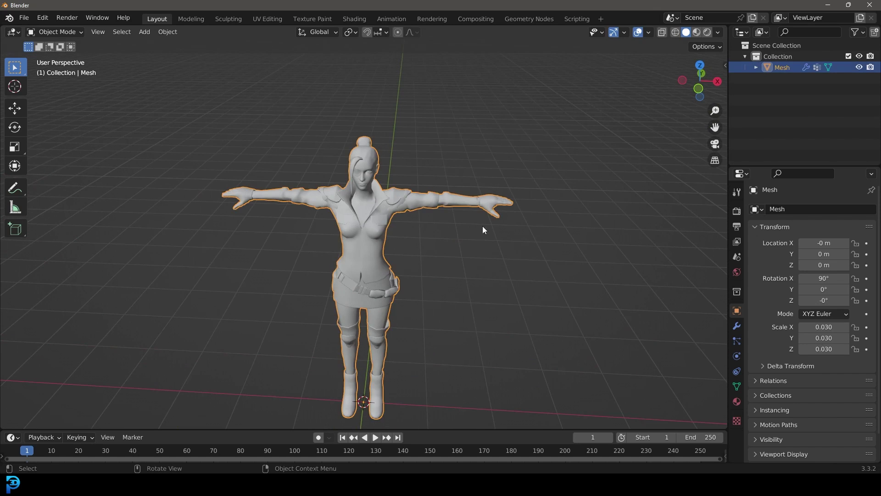
{"action": "left_click", "coordinate": [737, 386]}
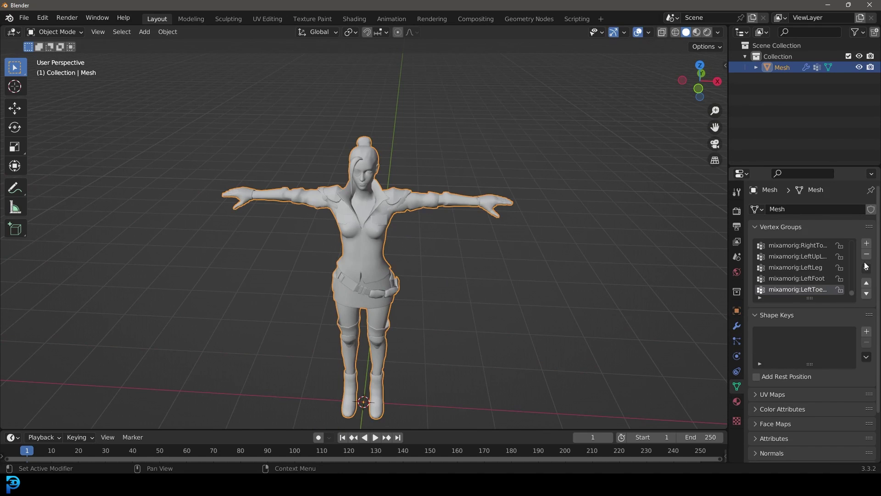
{"action": "scroll", "coordinate": [792, 259], "scroll_direction": "up", "scroll_amount": 3}
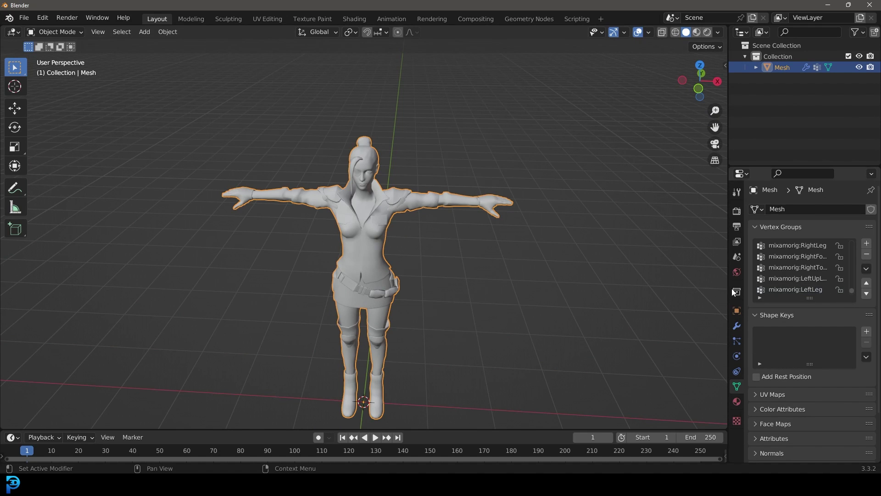
{"action": "left_click", "coordinate": [867, 269]}
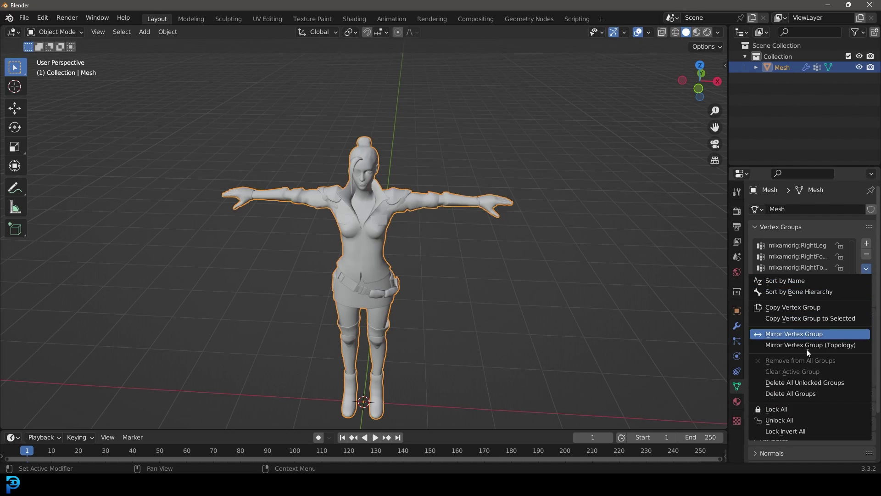
{"action": "left_click", "coordinate": [813, 393]}
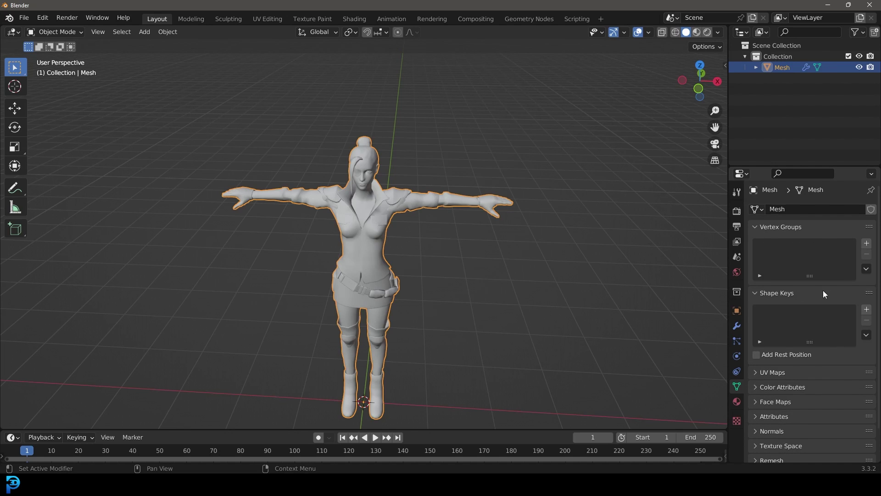
Remove the Armature modifier from the character mesh.
{"action": "middle_click_drag", "start_coordinate": [383, 161], "coordinate": [360, 143]}
{"action": "scroll", "coordinate": [305, 215], "scroll_direction": "up", "scroll_amount": 3}
{"action": "left_click", "coordinate": [737, 326]}
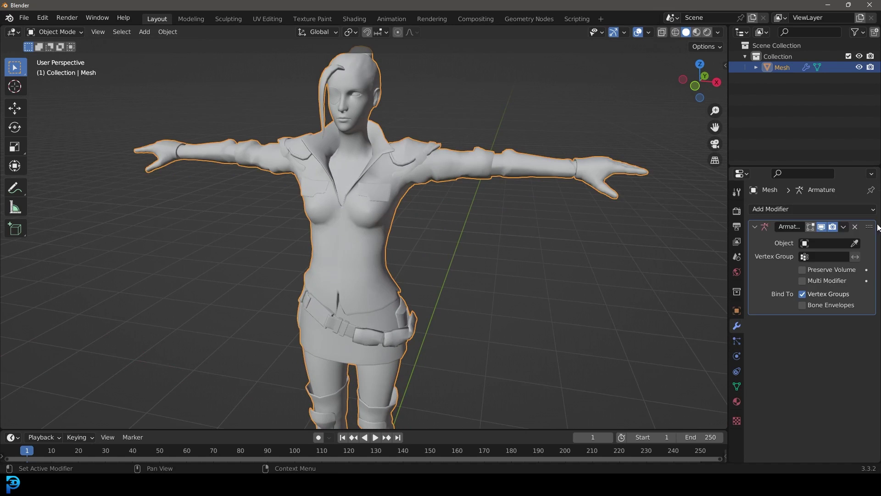
{"action": "left_click", "coordinate": [855, 226]}
Show the character mesh's transform values and apply all transforms to it.
{"action": "middle_click_drag", "start_coordinate": [461, 205], "coordinate": [417, 137]}
{"action": "scroll", "coordinate": [403, 153], "scroll_direction": "down", "scroll_amount": 1}
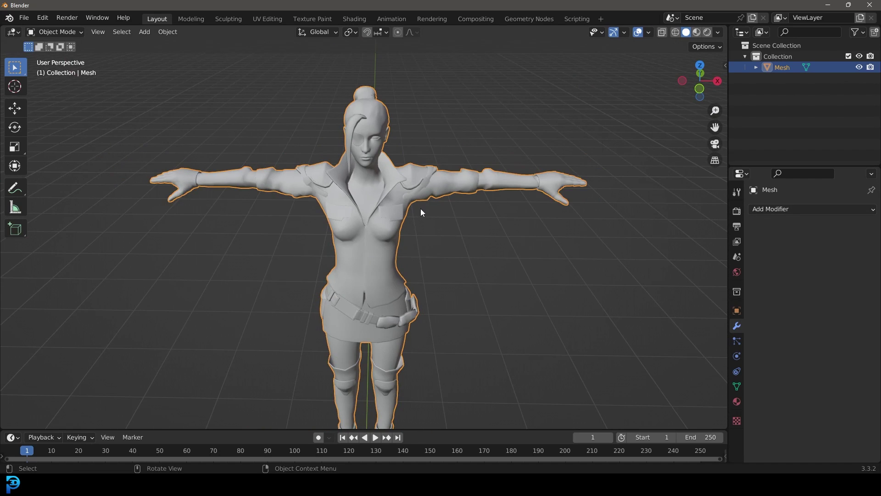
{"action": "key", "text": "n"}
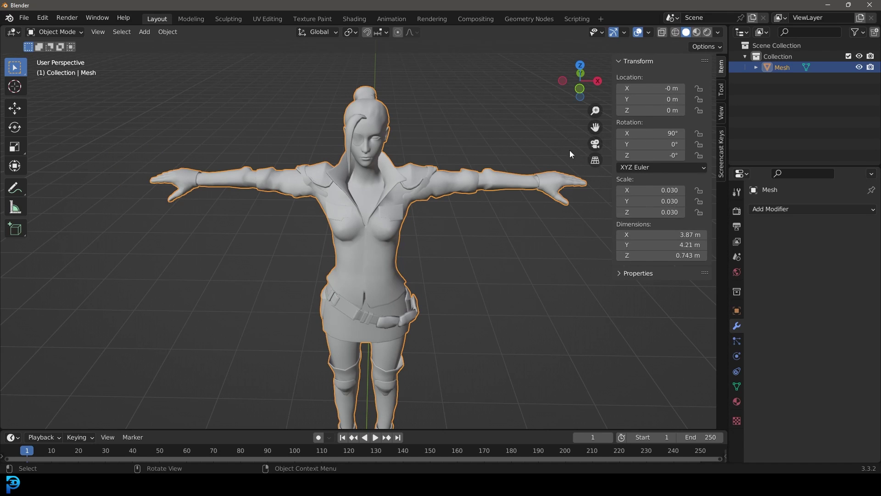
{"action": "middle_click_drag", "start_coordinate": [314, 134], "coordinate": [316, 134]}
{"action": "key", "text": "shift+a"}
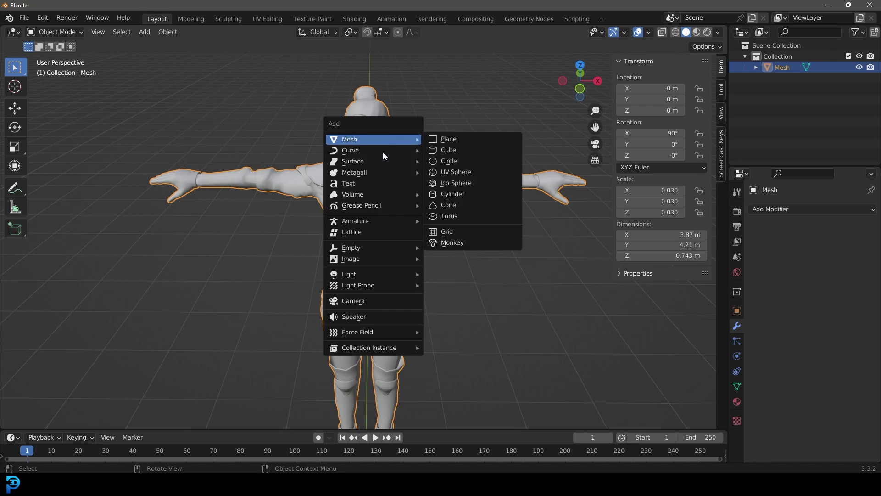
{"action": "key", "text": "Escape"}
{"action": "key", "text": "ctrl+a"}
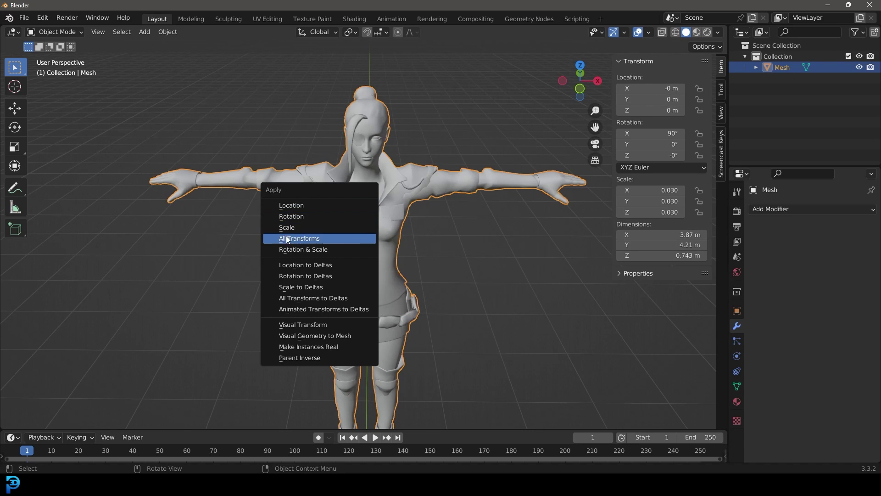
{"action": "left_click", "coordinate": [298, 239]}
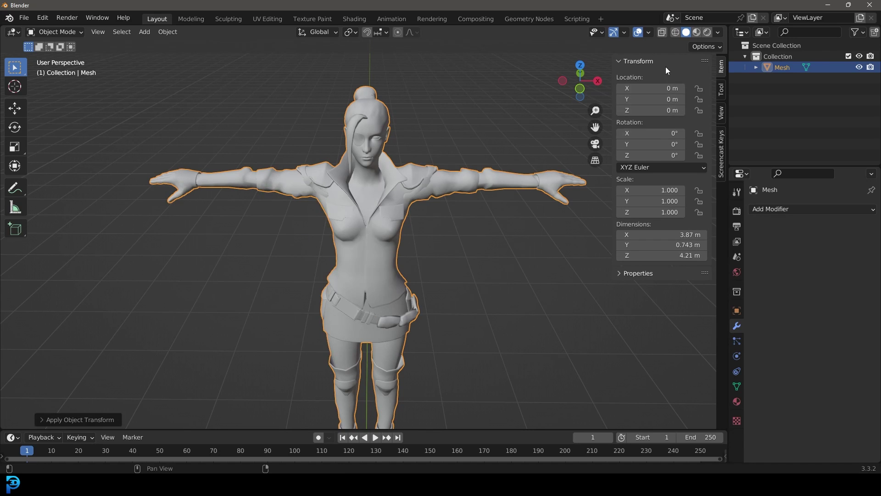
{"action": "scroll", "coordinate": [466, 289], "scroll_direction": "down", "scroll_amount": 4}
{"action": "middle_click_drag", "start_coordinate": [404, 280], "coordinate": [402, 301]}
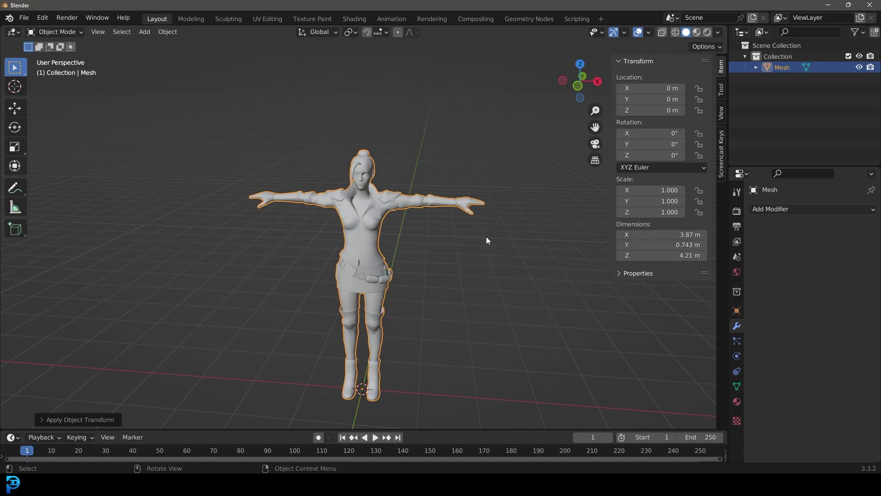
Enable the Screencast Keys display in the 3D viewport.
{"action": "key", "text": "n"}
{"action": "key", "text": "n"}
{"action": "left_click", "coordinate": [721, 151]}
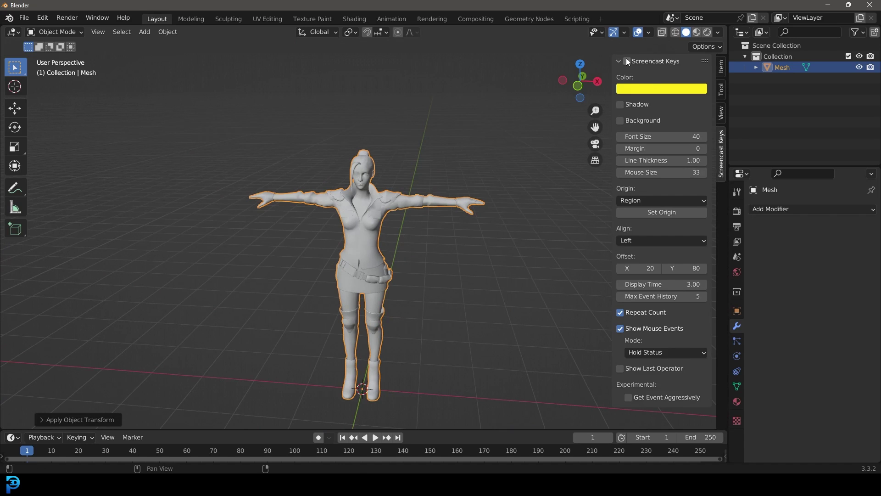
{"action": "left_click", "coordinate": [626, 59]}
{"action": "key", "text": "n"}
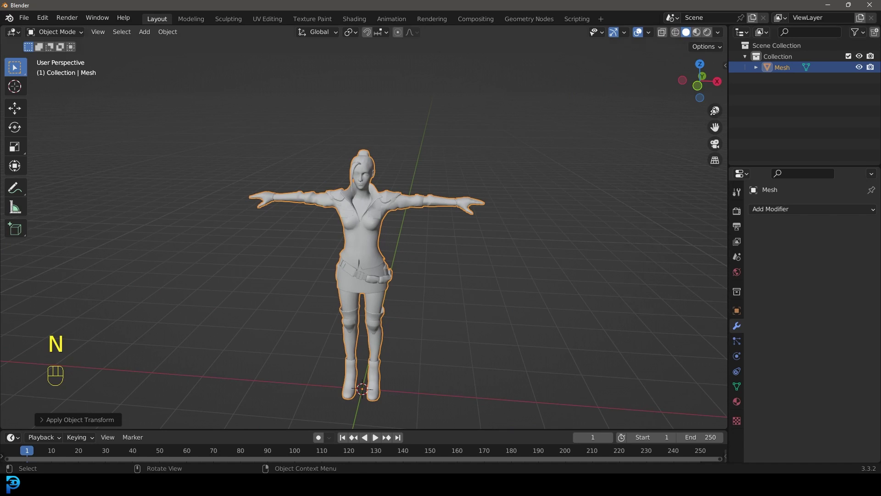
{"action": "key", "text": "n"}
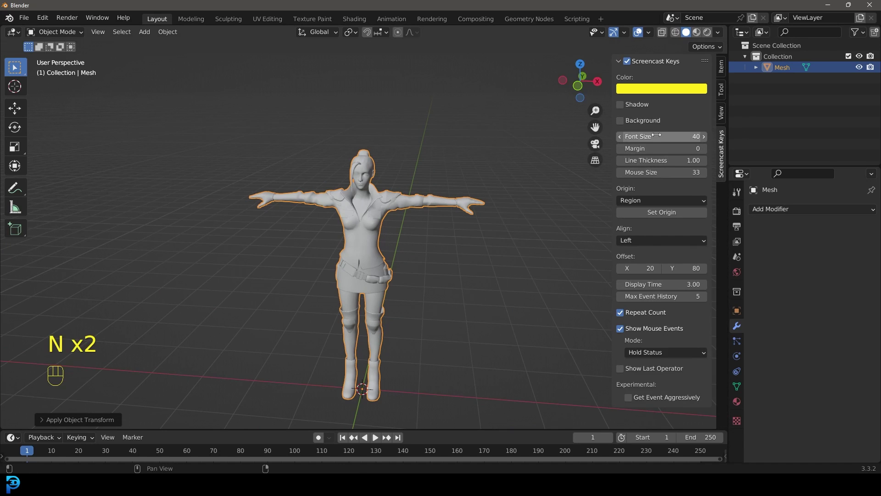
Set the Screencast Keys font size to 62 and its color to green.
{"action": "left_click_drag", "start_coordinate": [661, 137], "coordinate": [661, 137]}
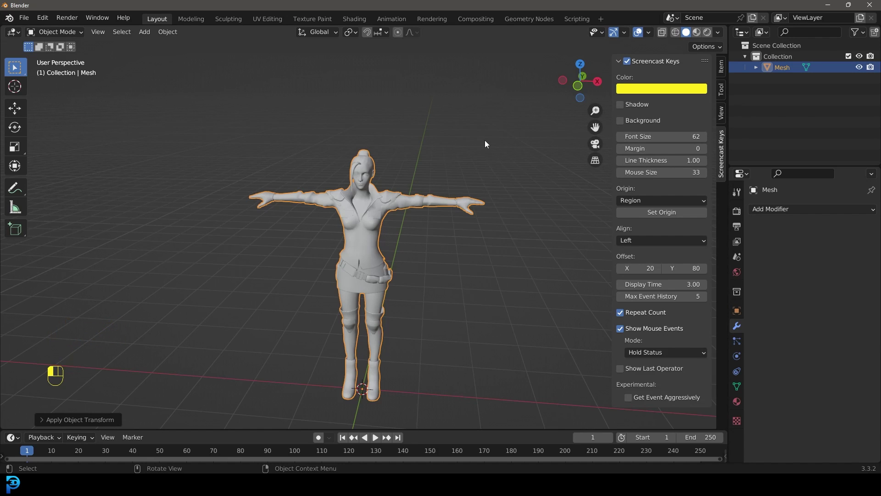
{"action": "left_click", "coordinate": [661, 88]}
{"action": "left_click_drag", "start_coordinate": [646, 145], "coordinate": [633, 133]}
{"action": "key", "text": "n"}
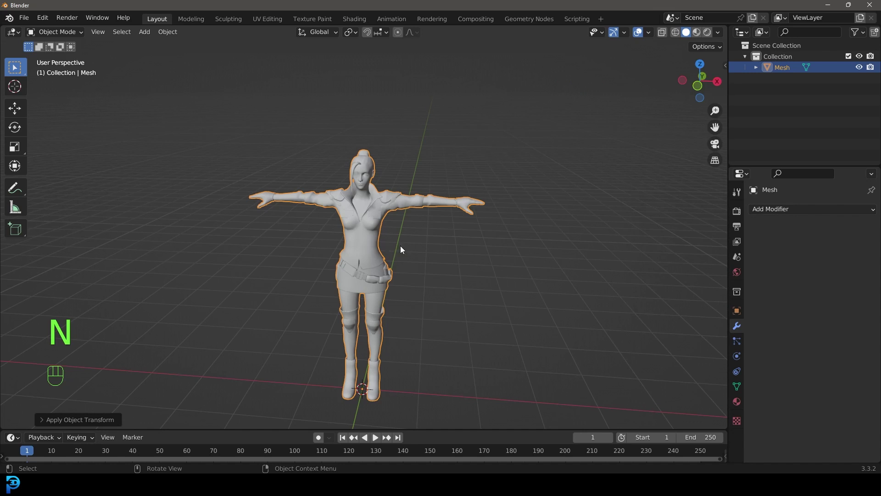
Examine the character from the front and the armature types available for adding.
{"action": "middle_click_drag", "start_coordinate": [400, 246], "coordinate": [387, 235]}
{"action": "key", "text": "KP_1"}
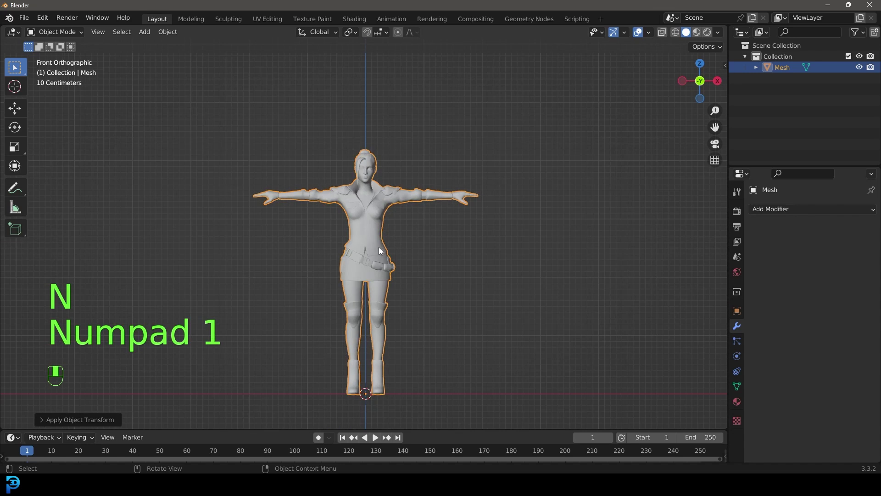
{"action": "scroll", "coordinate": [379, 247], "scroll_direction": "up", "scroll_amount": 3}
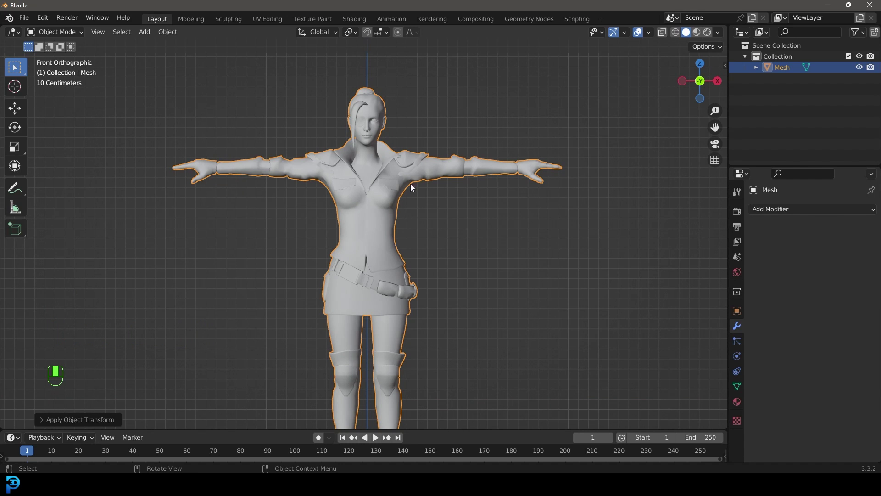
{"action": "middle_click_drag", "start_coordinate": [410, 219], "coordinate": [401, 183], "text": "shift"}
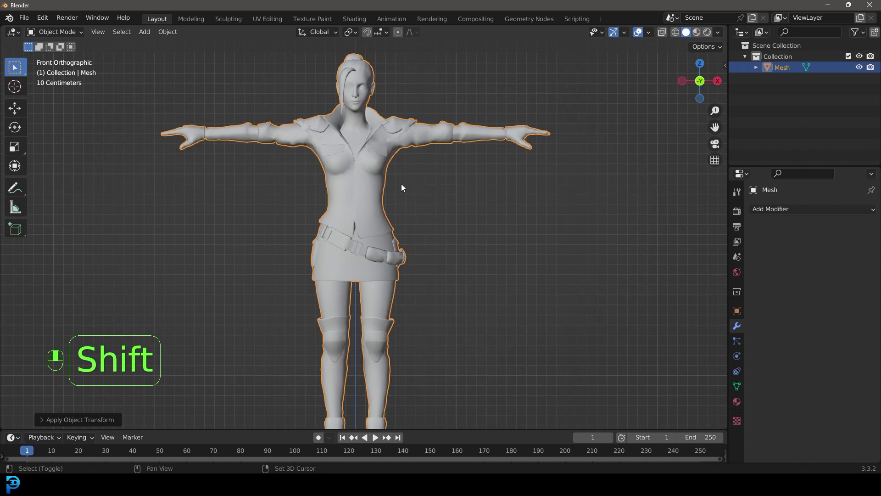
{"action": "key", "text": "shift+a"}
{"action": "mouse_move", "coordinate": [401, 186]}
{"action": "mouse_move", "coordinate": [367, 270]}
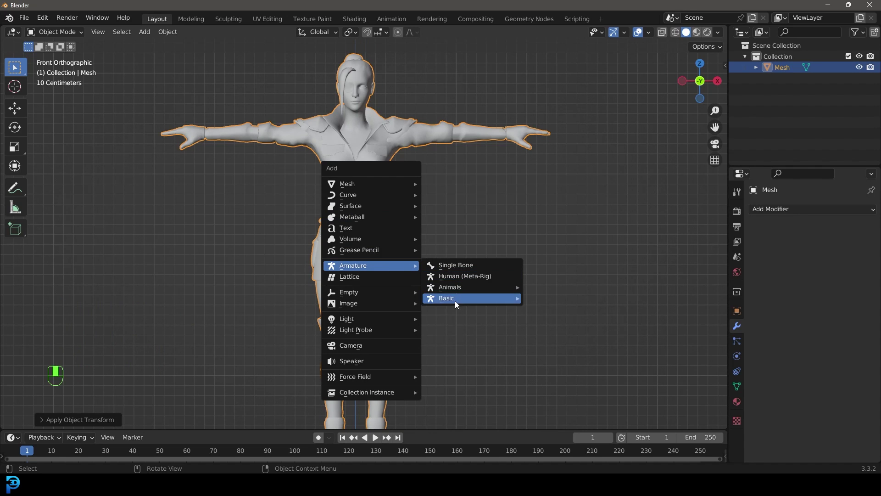
{"action": "mouse_move", "coordinate": [458, 290]}
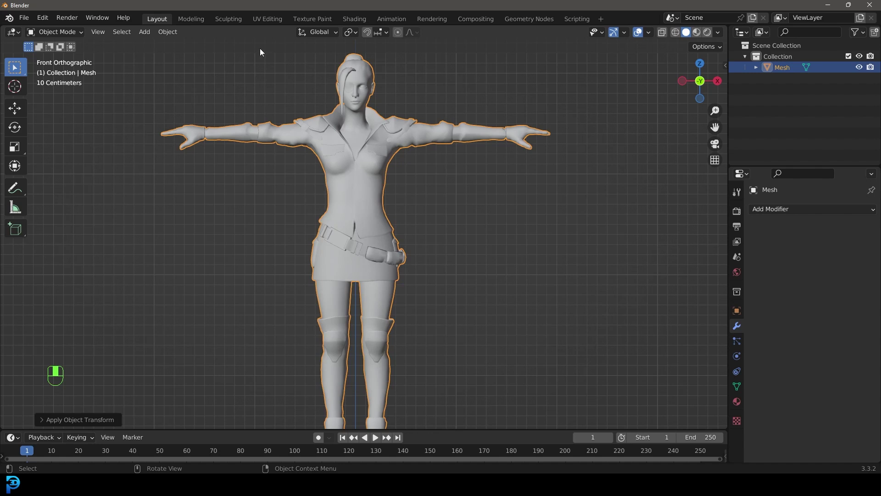
Search the add-ons for "rig" and make sure the Rigging: Rigify add-on is enabled.
{"action": "left_click", "coordinate": [44, 17]}
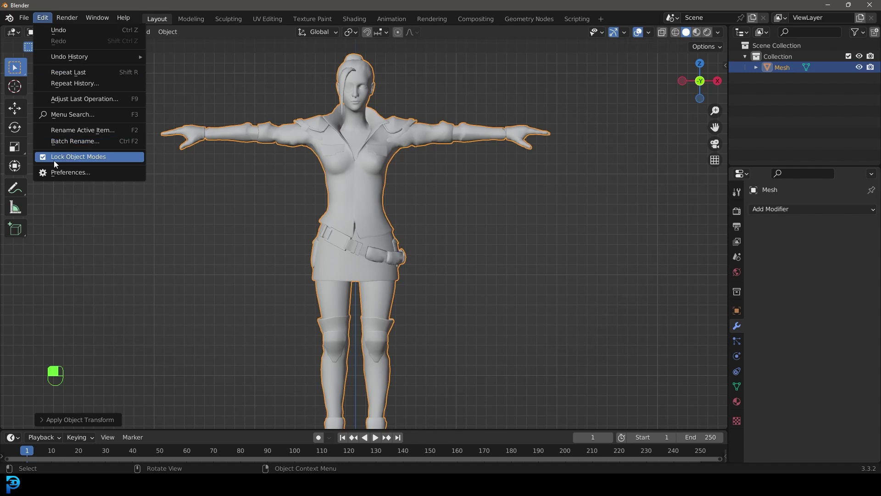
{"action": "left_click", "coordinate": [62, 172]}
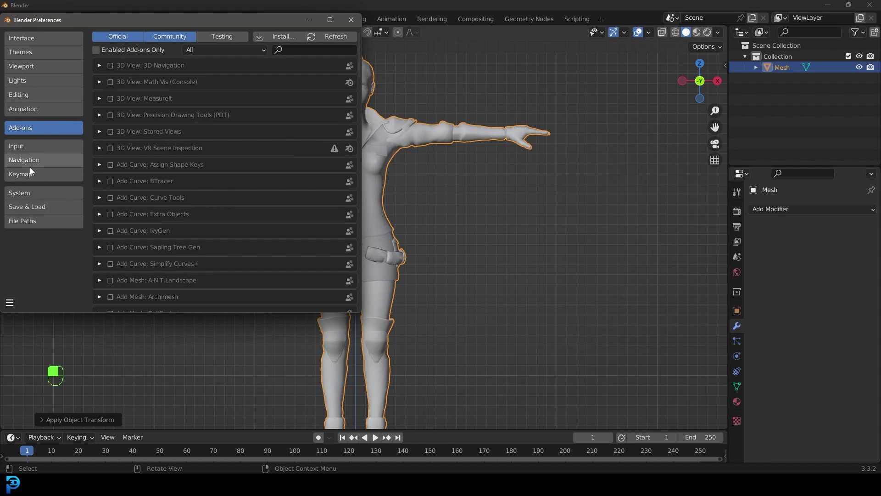
{"action": "left_click", "coordinate": [291, 49]}
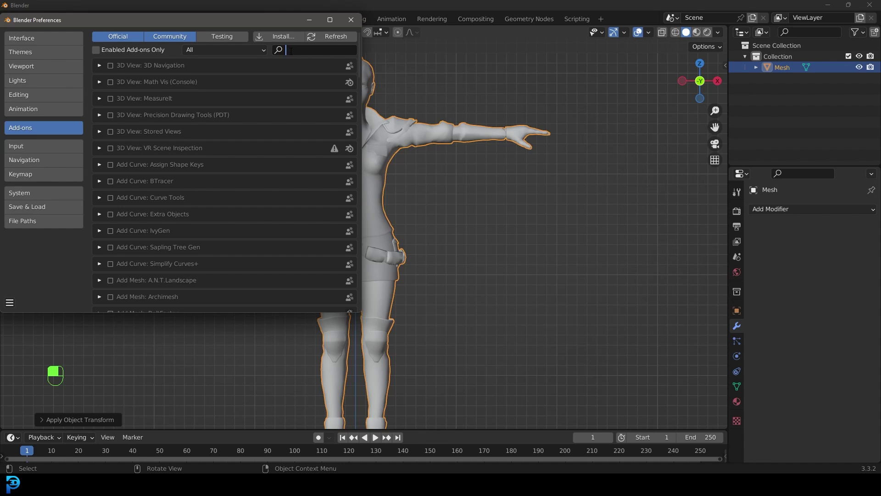
{"action": "type", "text": "rig"}
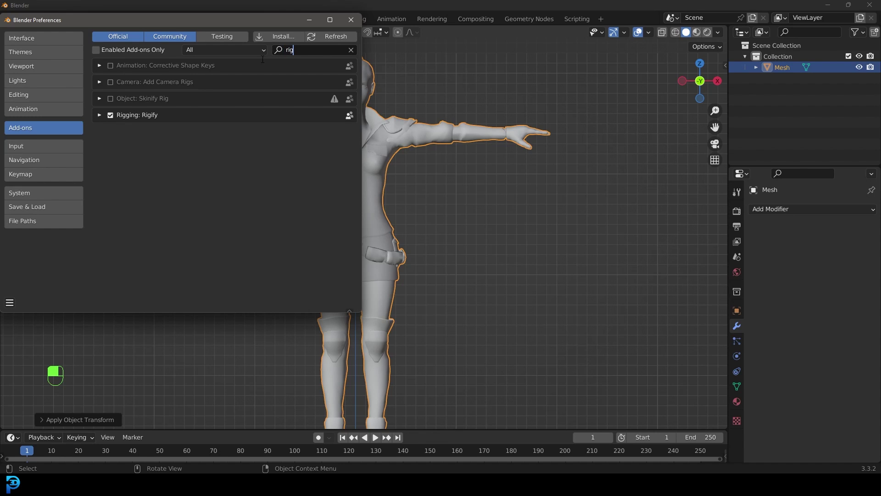
{"action": "left_click", "coordinate": [95, 116]}
{"action": "left_click", "coordinate": [100, 114]}
{"action": "left_click", "coordinate": [110, 117]}
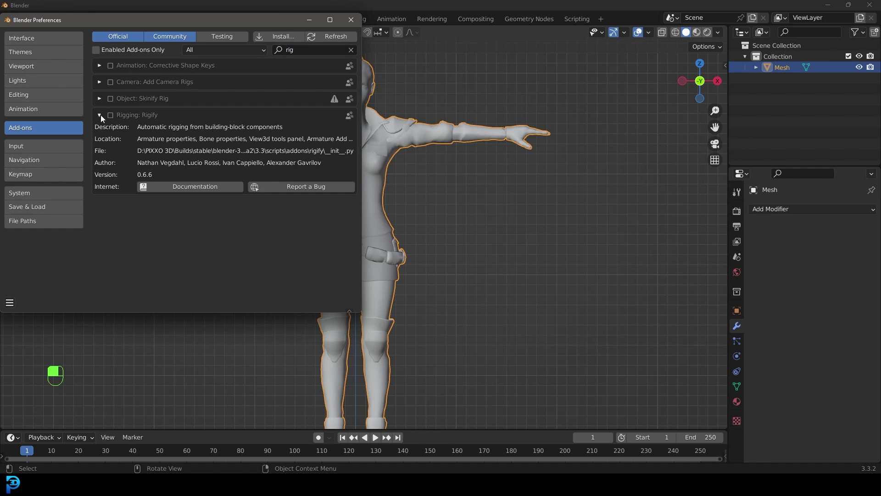
{"action": "left_click", "coordinate": [110, 115]}
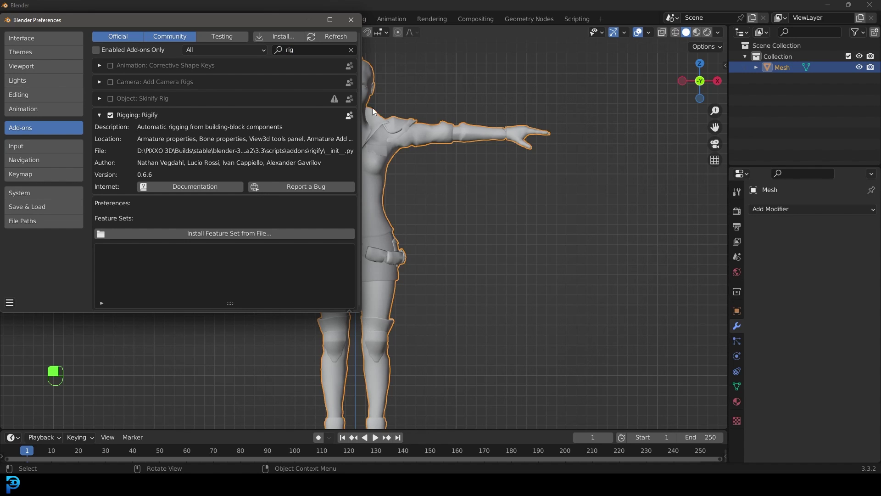
{"action": "left_click", "coordinate": [351, 19]}
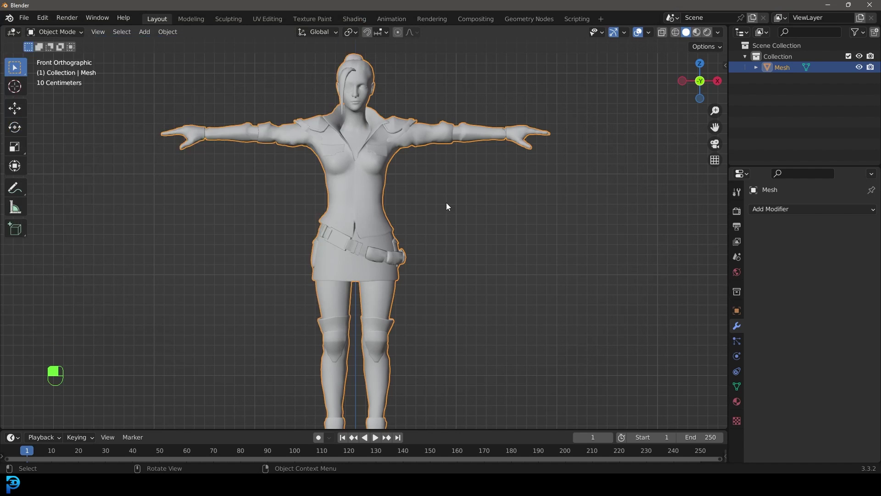
Add a Human (Meta-Rig) armature to the scene.
{"action": "scroll", "coordinate": [392, 171], "scroll_direction": "up", "scroll_amount": 2}
{"action": "key", "text": "shift+a"}
{"action": "mouse_move", "coordinate": [393, 171]}
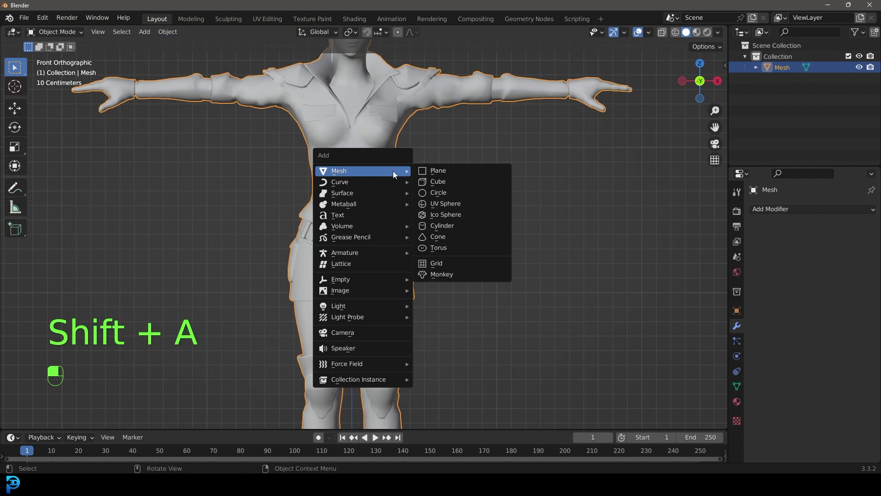
{"action": "mouse_move", "coordinate": [362, 254]}
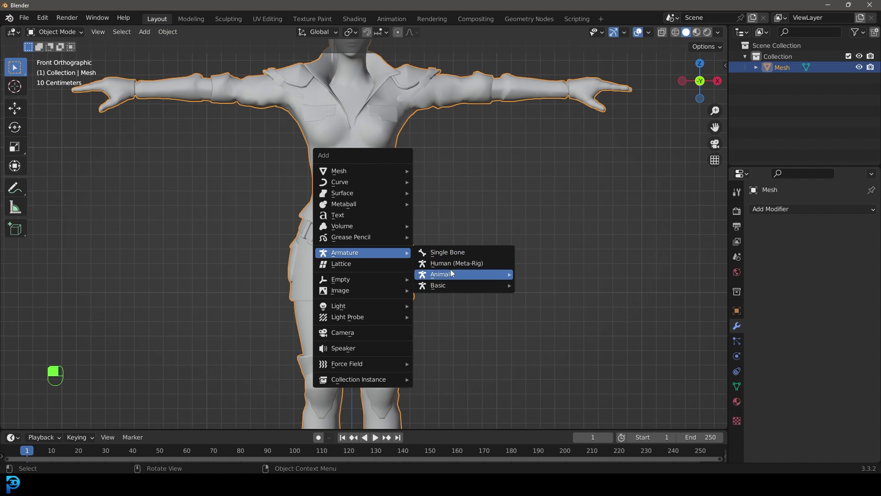
{"action": "mouse_move", "coordinate": [450, 272]}
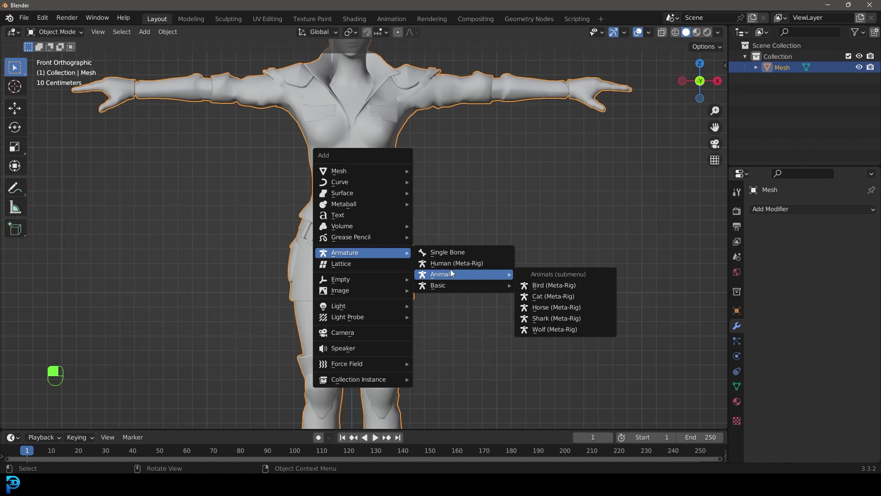
{"action": "left_click", "coordinate": [480, 263]}
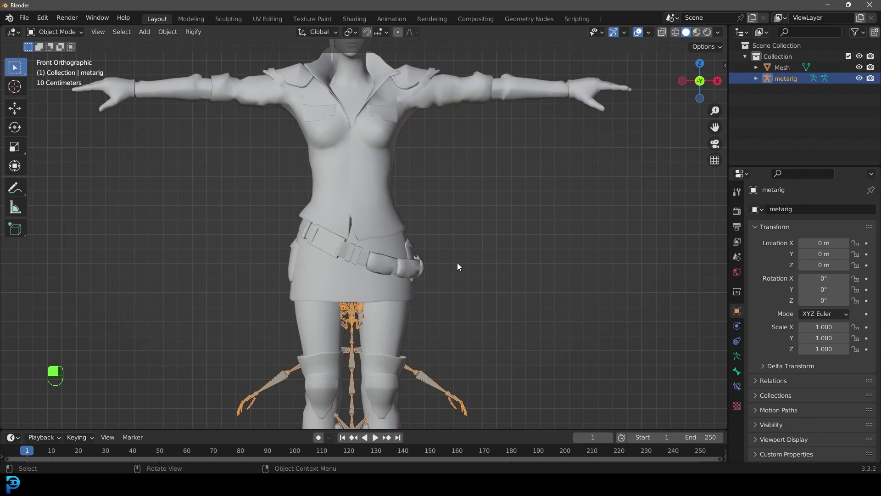
Inspect the human meta-rig's face and finger bones, and delete that rig.
{"action": "scroll", "coordinate": [457, 262], "scroll_direction": "down", "scroll_amount": 2}
{"action": "middle_click_drag", "start_coordinate": [433, 282], "coordinate": [387, 313]}
{"action": "scroll", "coordinate": [376, 227], "scroll_direction": "up", "scroll_amount": 5}
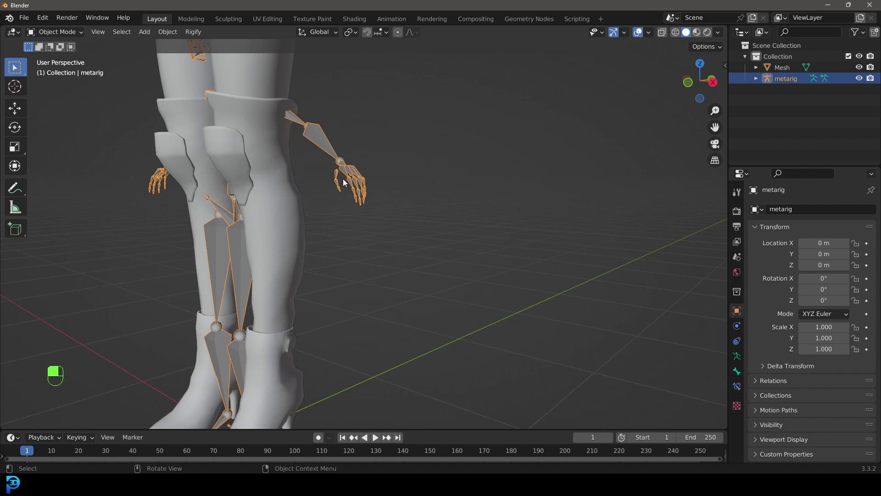
{"action": "scroll", "coordinate": [362, 219], "scroll_direction": "down", "scroll_amount": 4}
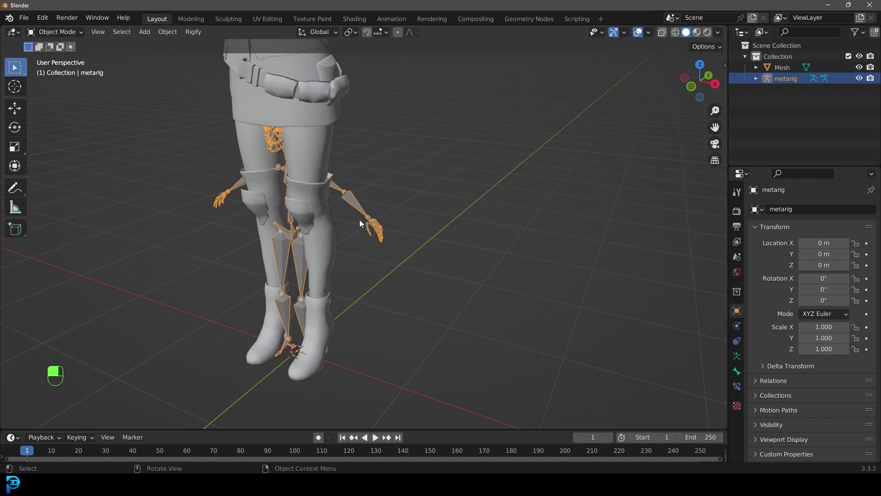
{"action": "scroll", "coordinate": [310, 169], "scroll_direction": "up", "scroll_amount": 1}
{"action": "middle_click_drag", "start_coordinate": [420, 219], "coordinate": [442, 224]}
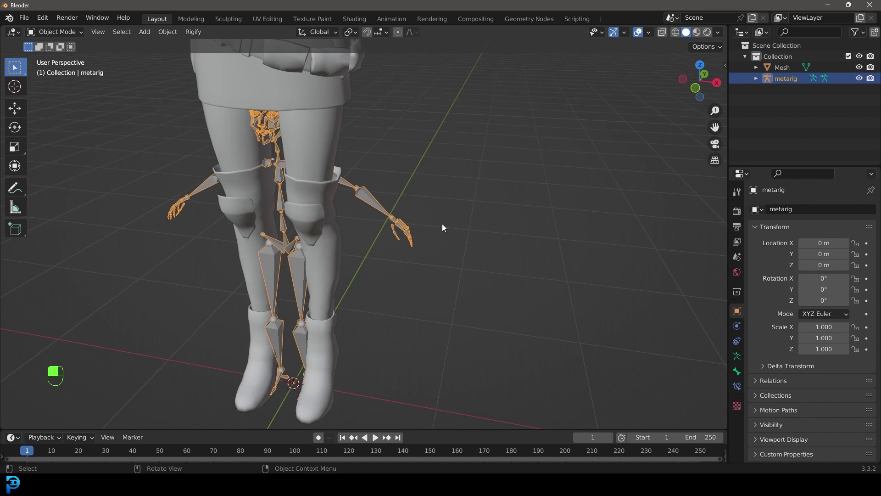
{"action": "key", "text": "x"}
{"action": "left_click", "coordinate": [393, 195]}
Add a Basic Human (Meta-Rig) armature to the scene.
{"action": "key", "text": "shift+a"}
{"action": "mouse_move", "coordinate": [389, 188]}
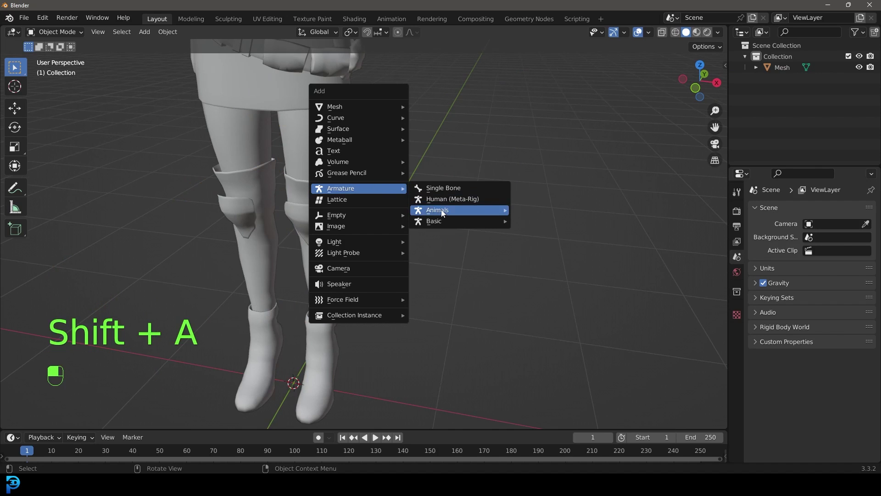
{"action": "mouse_move", "coordinate": [434, 222]}
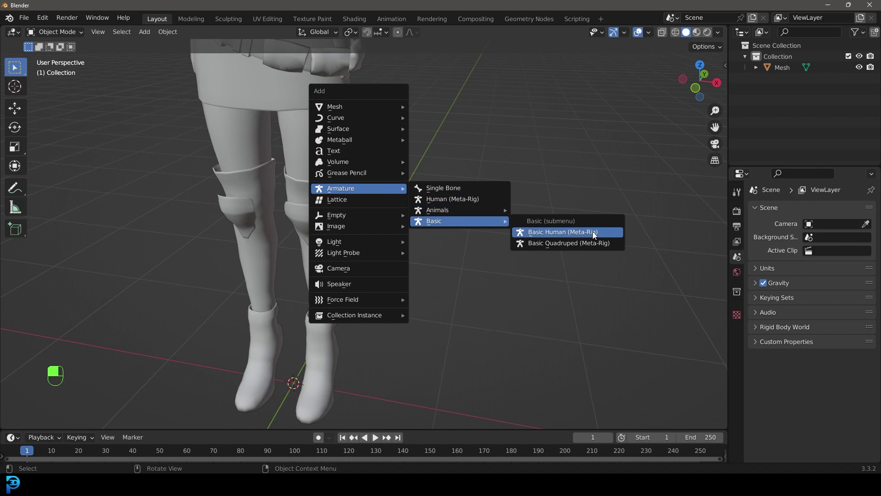
{"action": "left_click", "coordinate": [549, 232]}
In front view, scale the metarig up to about 2.154 so it roughly matches the character's height.
{"action": "scroll", "coordinate": [505, 236], "scroll_direction": "down", "scroll_amount": 5}
{"action": "middle_click_drag", "start_coordinate": [397, 273], "coordinate": [455, 347]}
{"action": "key", "text": "KP_1"}
{"action": "scroll", "coordinate": [401, 301], "scroll_direction": "up", "scroll_amount": 1}
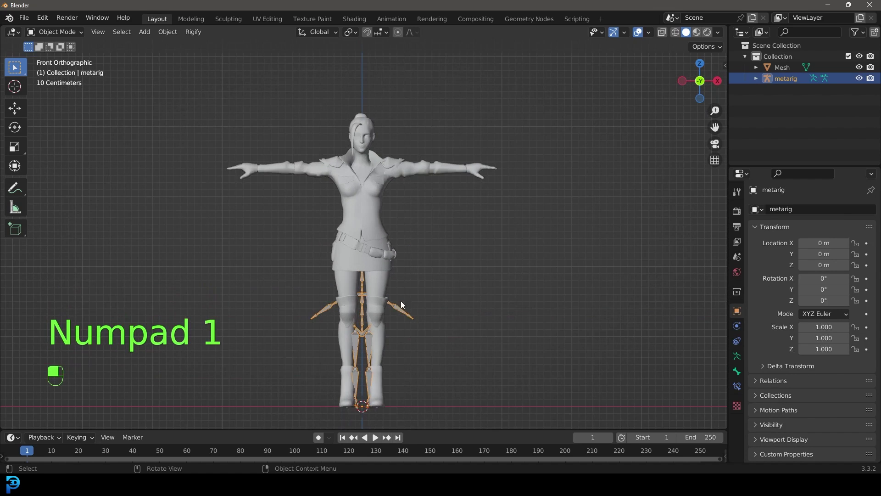
{"action": "scroll", "coordinate": [436, 307], "scroll_direction": "down", "scroll_amount": 1}
{"action": "key", "text": "s"}
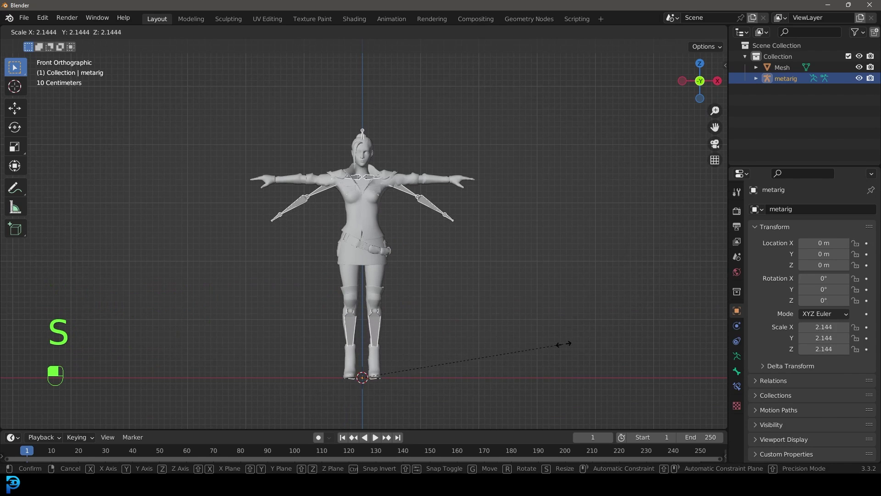
{"action": "left_click", "coordinate": [564, 343]}
Turn on X-ray display and scale the metarig down slightly by about 0.995 to fit the body.
{"action": "middle_click_drag", "start_coordinate": [330, 121], "coordinate": [348, 146], "text": "shift"}
{"action": "scroll", "coordinate": [348, 146], "scroll_direction": "up", "scroll_amount": 5}
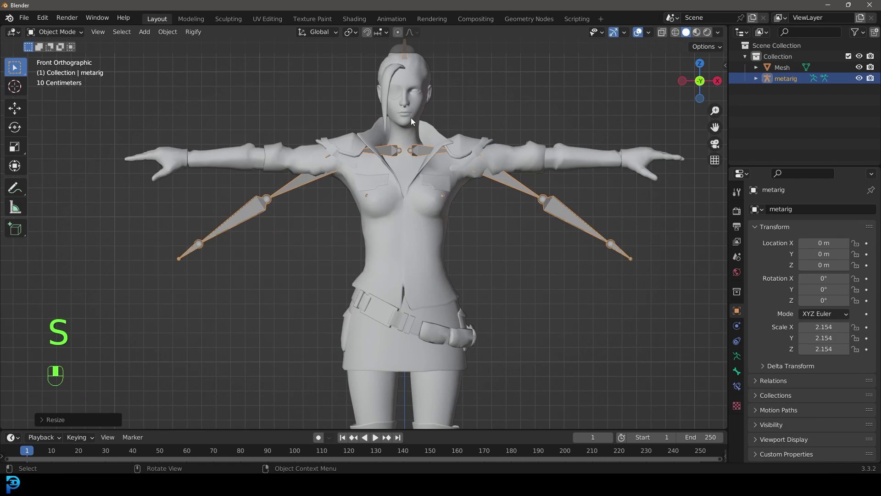
{"action": "middle_click_drag", "start_coordinate": [413, 132], "coordinate": [375, 161], "text": "shift"}
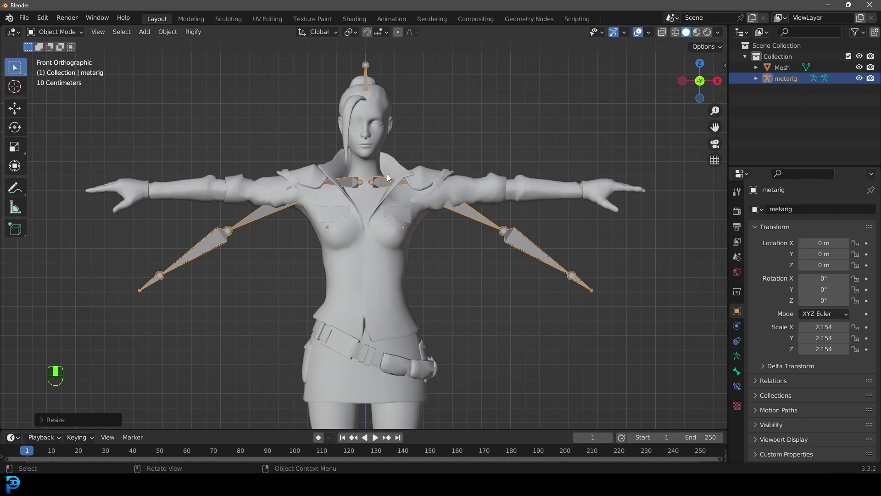
{"action": "left_click", "coordinate": [662, 32]}
{"action": "key", "text": "s"}
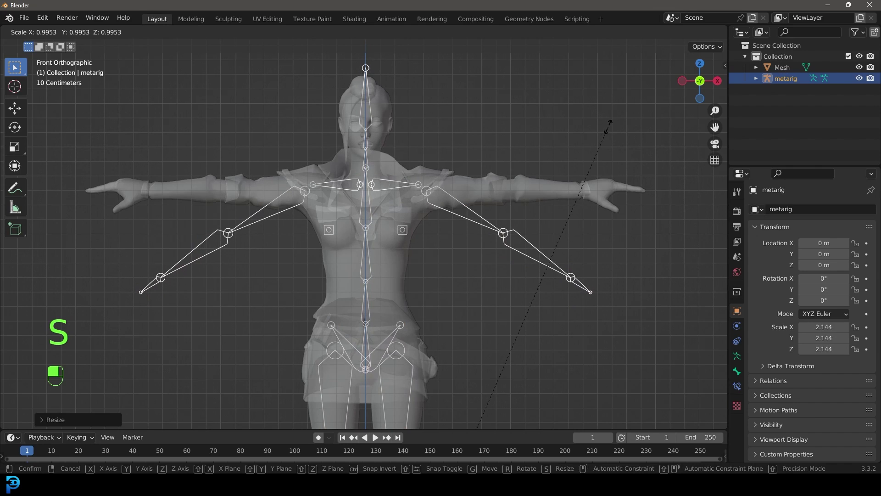
{"action": "left_click", "coordinate": [608, 125]}
Apply the metarig's object transforms, including its scale.
{"action": "scroll", "coordinate": [456, 127], "scroll_direction": "up", "scroll_amount": 3}
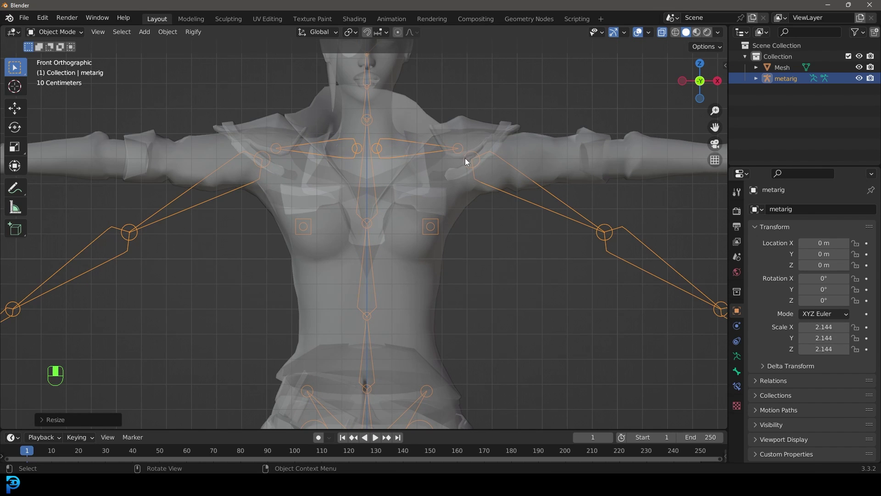
{"action": "scroll", "coordinate": [465, 158], "scroll_direction": "down", "scroll_amount": 3}
{"action": "scroll", "coordinate": [458, 182], "scroll_direction": "down", "scroll_amount": 4}
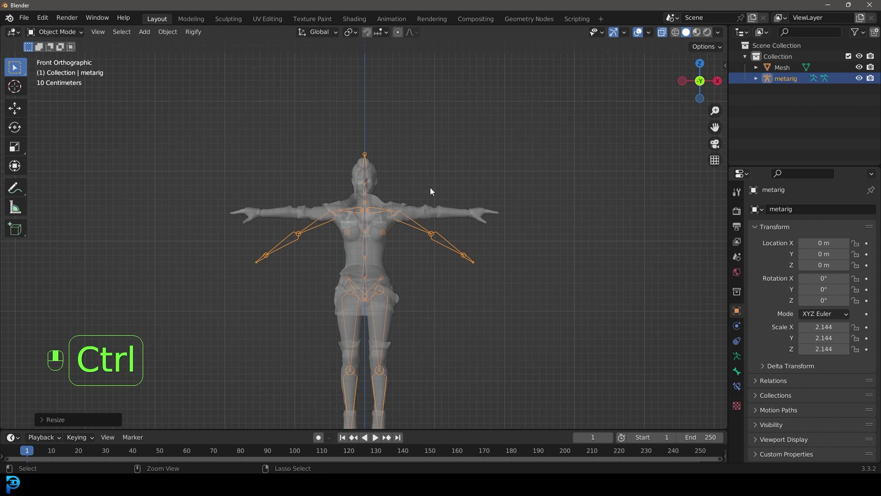
{"action": "key", "text": "ctrl+a"}
{"action": "left_click", "coordinate": [381, 174]}
{"action": "middle_click_drag", "start_coordinate": [384, 177], "coordinate": [470, 299]}
{"action": "key", "text": "s"}
{"action": "right_click", "coordinate": [422, 194]}
{"action": "scroll", "coordinate": [396, 197], "scroll_direction": "up", "scroll_amount": 3}
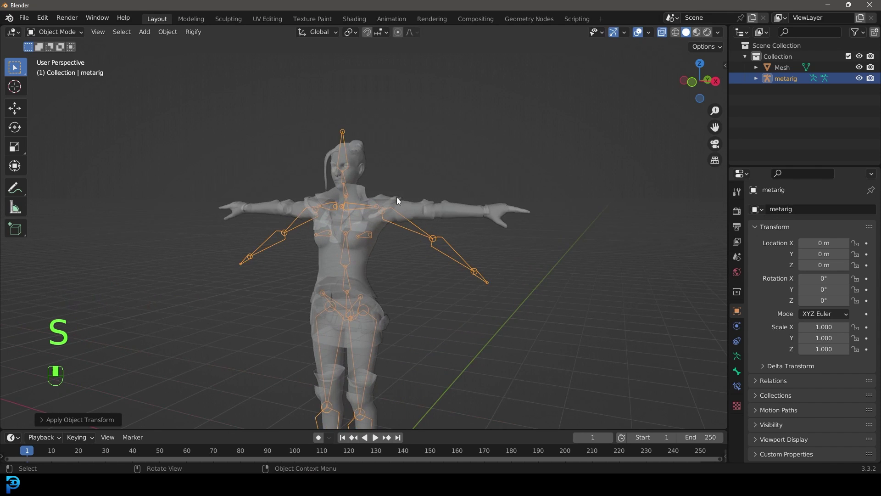
{"action": "left_click", "coordinate": [413, 198]}
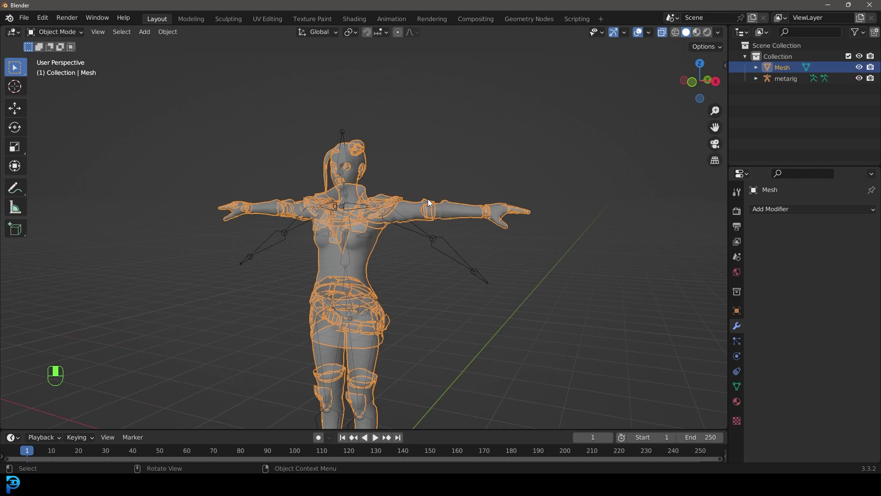
{"action": "mouse_move", "coordinate": [325, 214]}
{"action": "middle_mouse_down"}
{"action": "mouse_move", "coordinate": [323, 224]}
{"action": "mouse_move", "coordinate": [312, 214]}
{"action": "middle_mouse_up"}
{"action": "scroll", "coordinate": [312, 214], "scroll_direction": "up", "scroll_amount": 2}
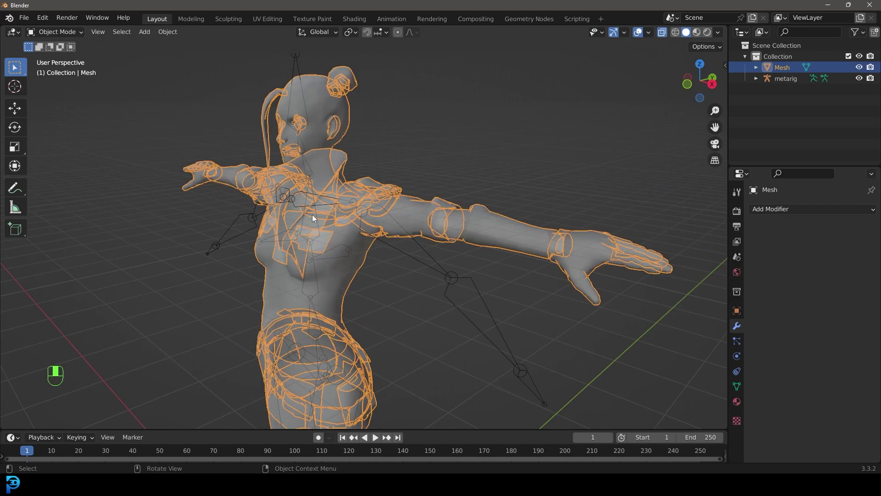
{"action": "middle_click_drag", "start_coordinate": [117, 158], "coordinate": [395, 147]}
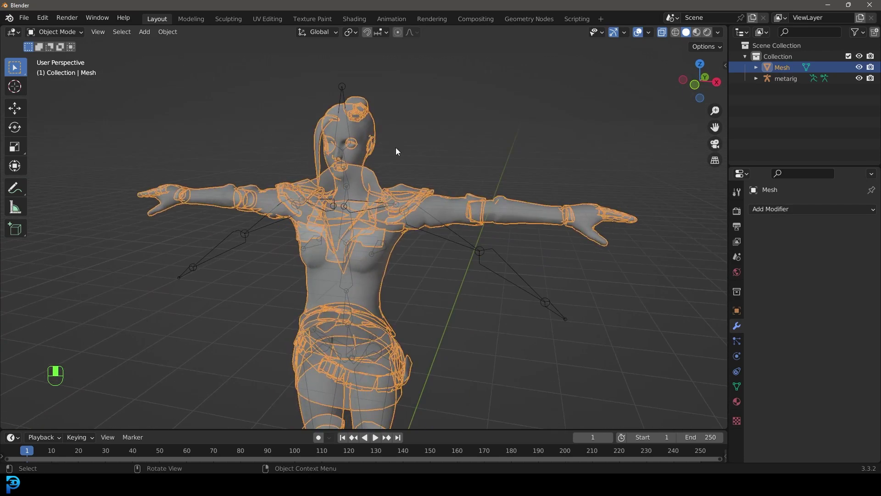
{"action": "key", "text": "alt+a"}
Select the metarig armature and enter Edit Mode on it in front view.
{"action": "scroll", "coordinate": [438, 230], "scroll_direction": "down", "scroll_amount": 3}
{"action": "left_click", "coordinate": [425, 240]}
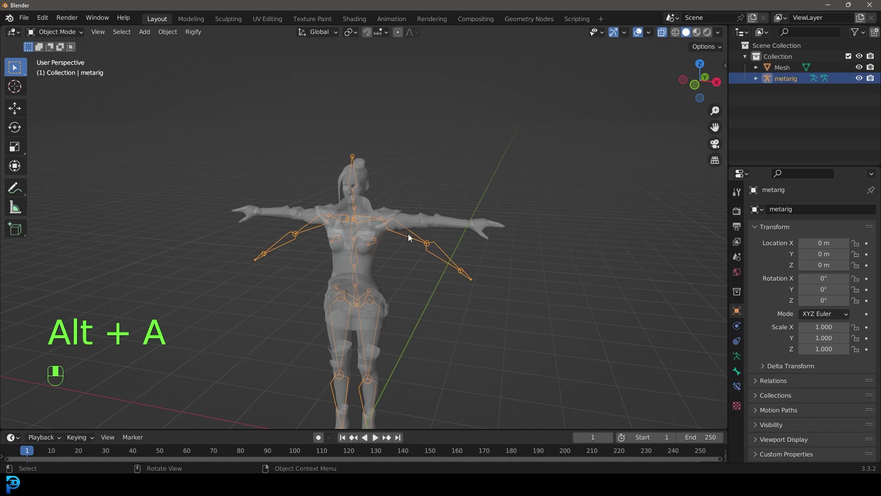
{"action": "key", "text": "KP_1"}
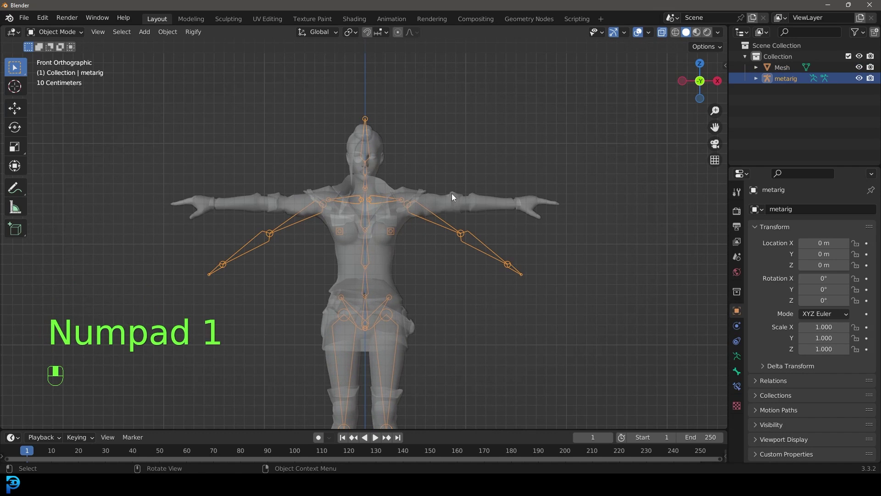
{"action": "left_click", "coordinate": [48, 32]}
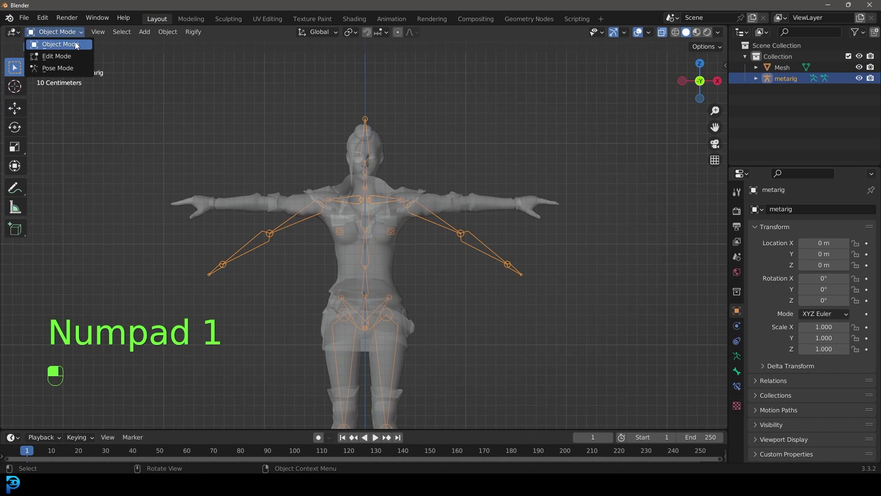
{"action": "left_click", "coordinate": [56, 56]}
{"action": "scroll", "coordinate": [411, 249], "scroll_direction": "up", "scroll_amount": 3}
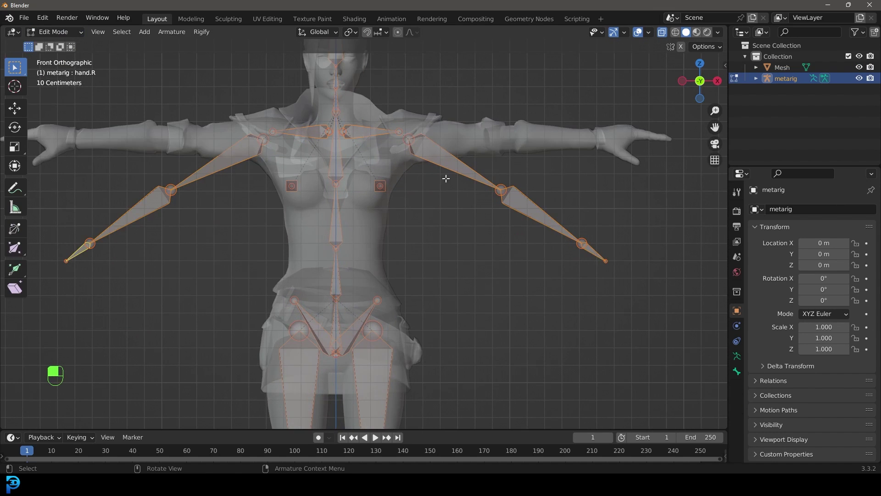
Select the metarig's left hand bone and turn on X-axis mirroring so edits also affect the opposite side.
{"action": "scroll", "coordinate": [426, 197], "scroll_direction": "down", "scroll_amount": 3}
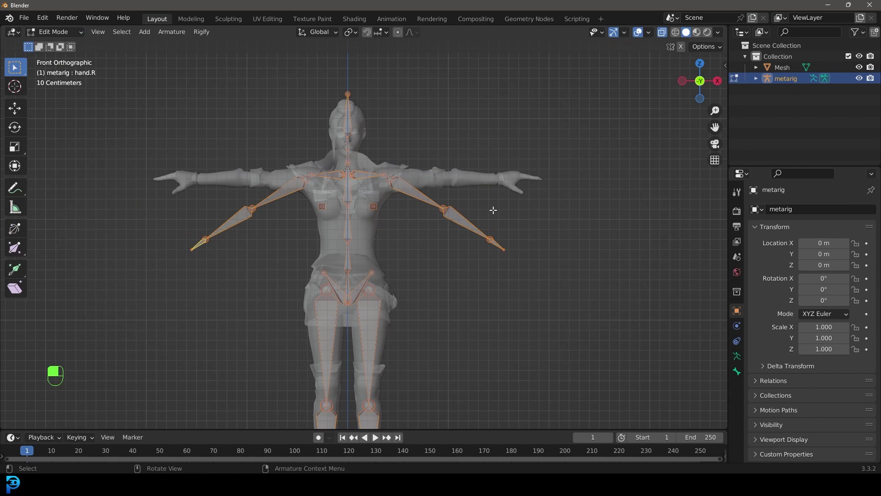
{"action": "left_click", "coordinate": [491, 239]}
{"action": "key", "text": "g"}
{"action": "key", "text": "Escape"}
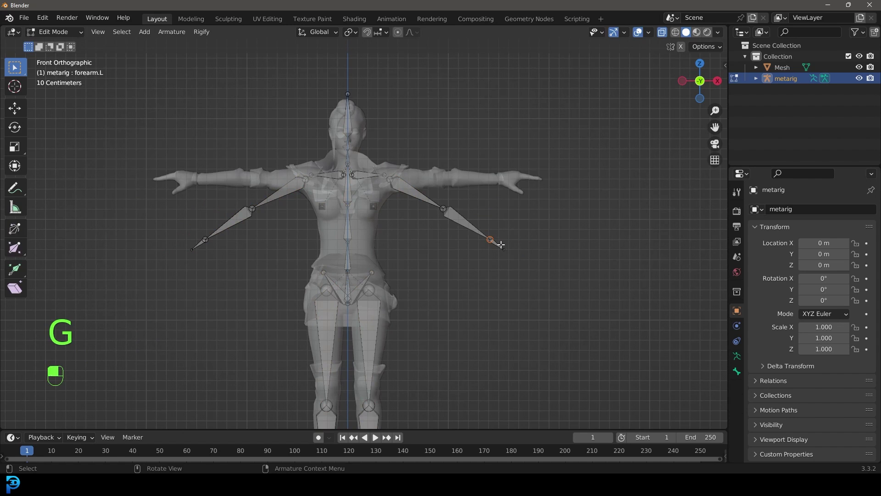
{"action": "left_click", "coordinate": [497, 244]}
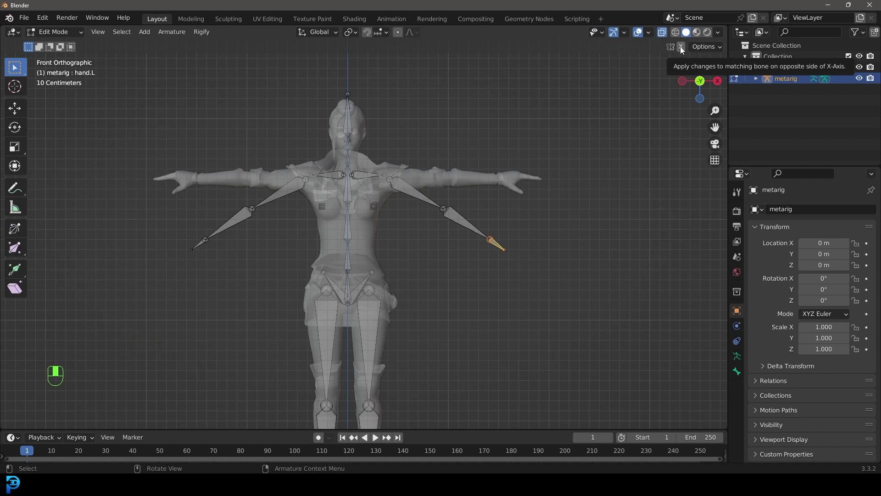
{"action": "left_click", "coordinate": [681, 47]}
Move the left hand bone onto the mesh's wrist, about 0.09 m outward along X and 0.62 m up.
{"action": "scroll", "coordinate": [462, 242], "scroll_direction": "up", "scroll_amount": 3}
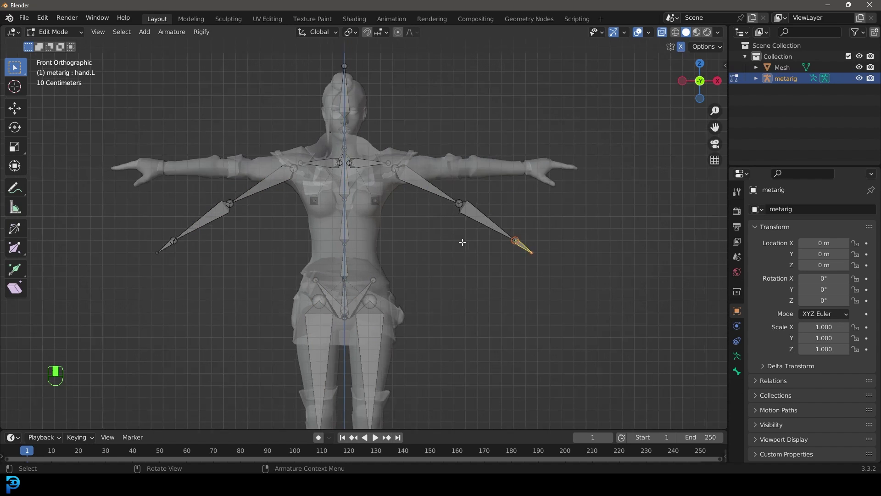
{"action": "middle_click_drag", "start_coordinate": [465, 241], "coordinate": [422, 312], "text": "shift"}
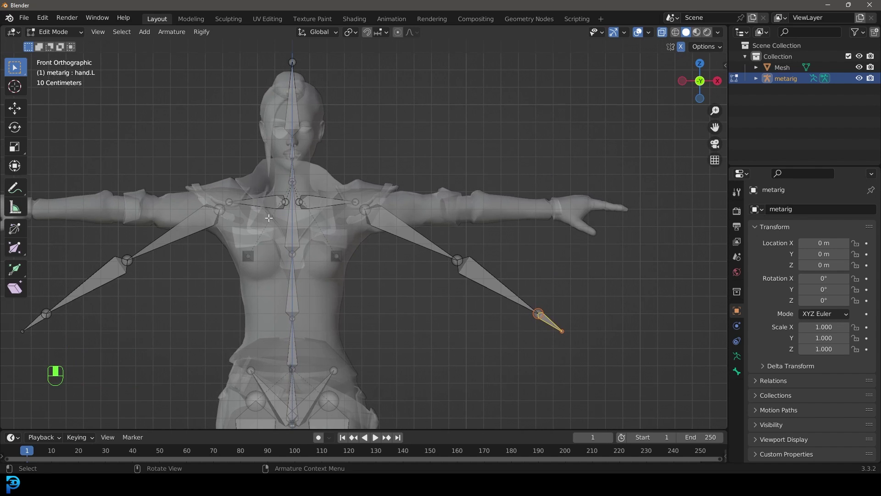
{"action": "scroll", "coordinate": [311, 241], "scroll_direction": "down", "scroll_amount": 3}
{"action": "scroll", "coordinate": [384, 301], "scroll_direction": "up", "scroll_amount": 1}
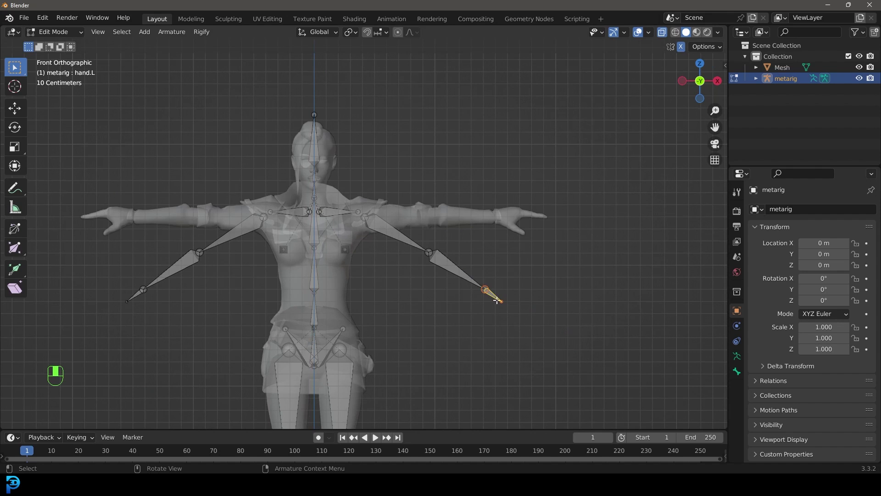
{"action": "key", "text": "g"}
{"action": "right_click", "coordinate": [498, 248]}
{"action": "key", "text": "shift"}
{"action": "middle_click_drag", "start_coordinate": [510, 303], "coordinate": [433, 354], "text": "shift"}
{"action": "scroll", "coordinate": [440, 362], "scroll_direction": "up", "scroll_amount": 1}
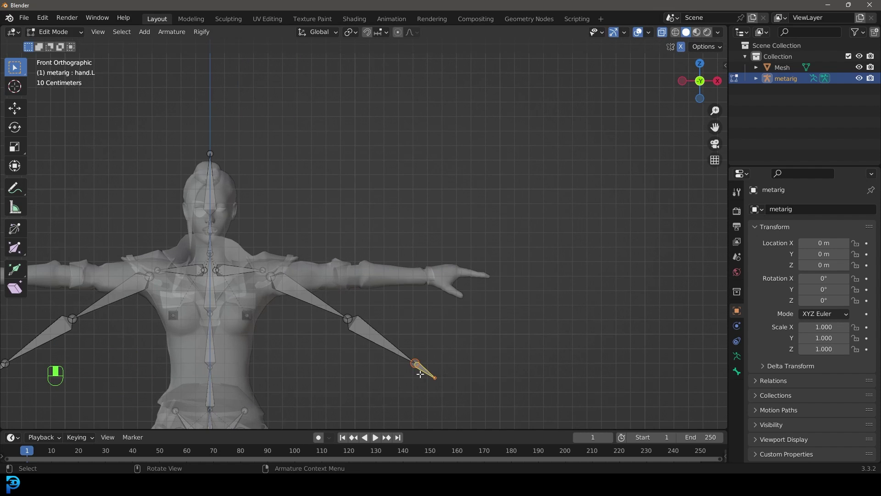
{"action": "scroll", "coordinate": [430, 393], "scroll_direction": "up", "scroll_amount": 1}
{"action": "key", "text": "g"}
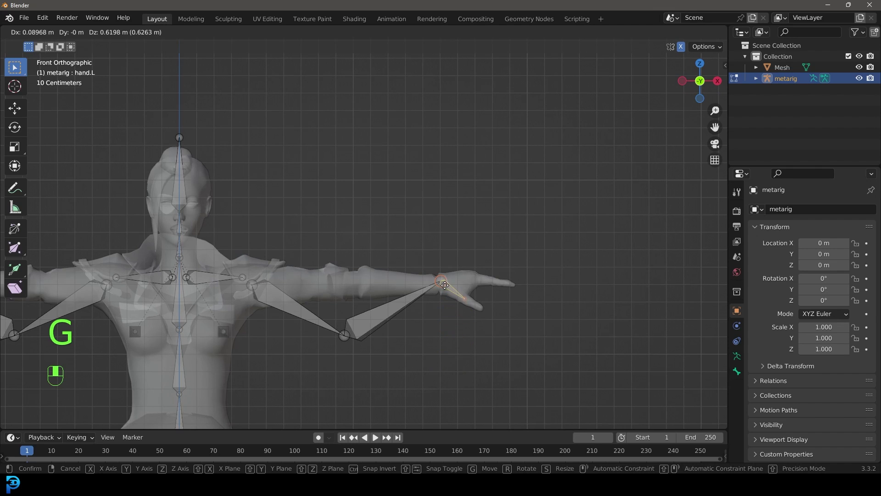
{"action": "left_click", "coordinate": [444, 286]}
Raise the left elbow joint about 0.3 m so it sits inside the mesh's elbow in front view.
{"action": "left_click", "coordinate": [345, 334]}
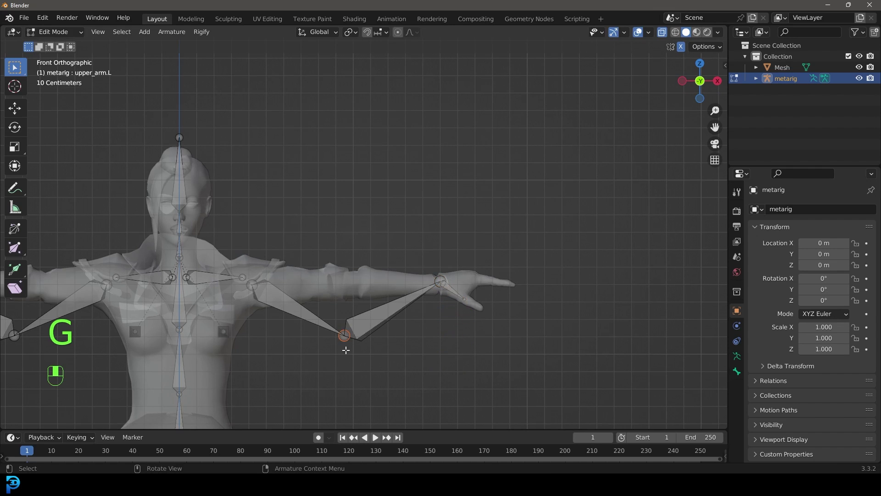
{"action": "scroll", "coordinate": [368, 401], "scroll_direction": "up", "scroll_amount": 3}
{"action": "middle_click_drag", "start_coordinate": [369, 400], "coordinate": [418, 289], "text": "shift"}
{"action": "key", "text": "g"}
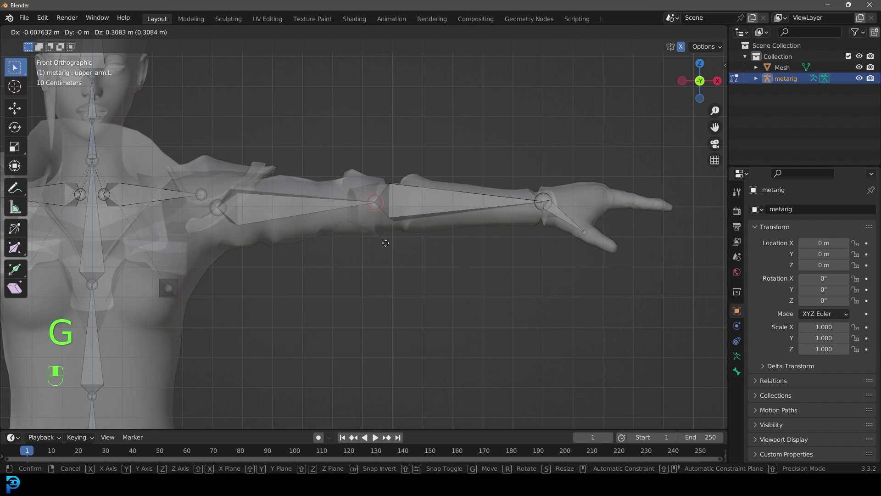
{"action": "left_click", "coordinate": [383, 234]}
Move the outer end of the left shoulder bone and the upper arm's head together slightly inward to the shoulder.
{"action": "scroll", "coordinate": [244, 280], "scroll_direction": "up", "scroll_amount": 1}
{"action": "middle_click_drag", "start_coordinate": [244, 279], "coordinate": [377, 308], "text": "shift"}
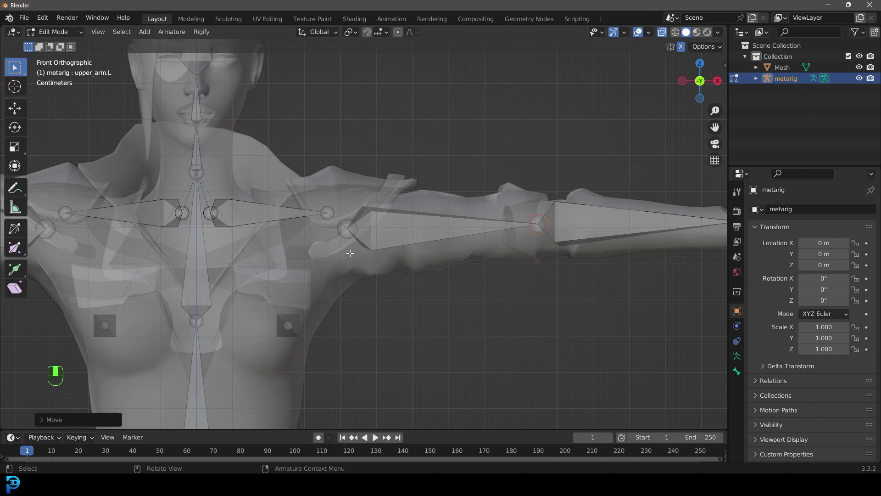
{"action": "left_click_drag", "start_coordinate": [355, 254], "coordinate": [325, 211]}
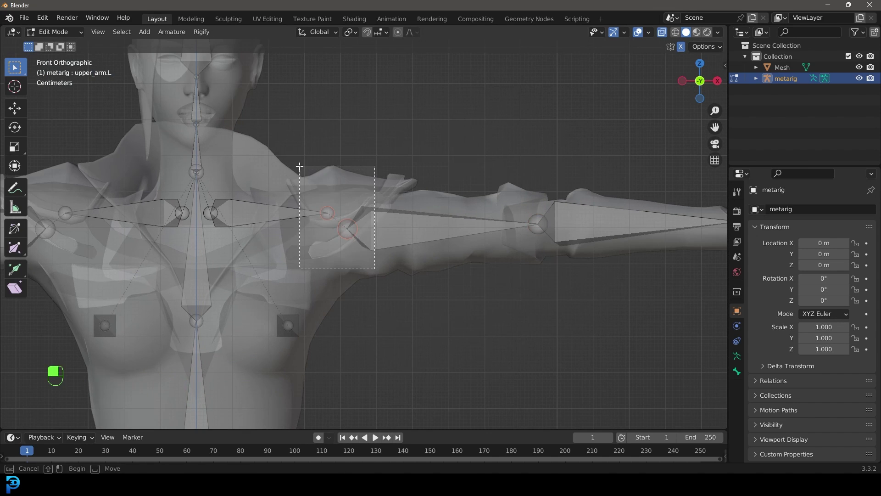
{"action": "key", "text": "g"}
{"action": "left_click", "coordinate": [401, 269]}
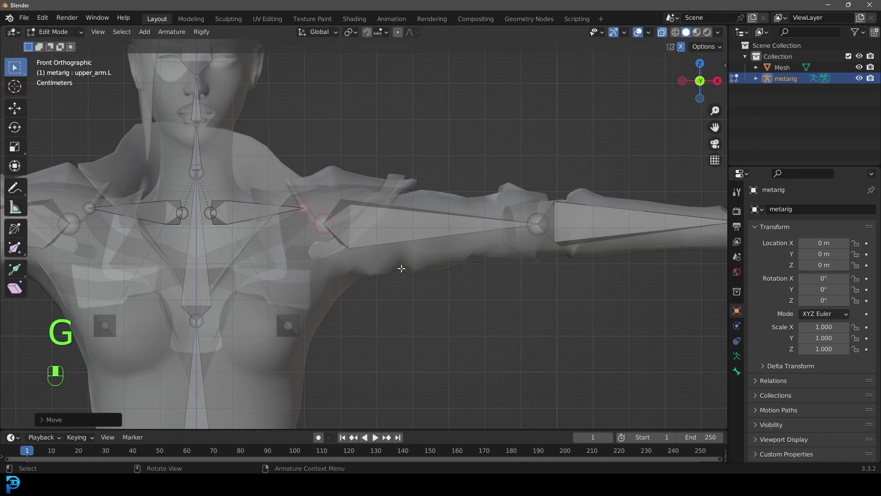
In top view, move the selected left shoulder joints back about 0.055 m along Y to centre them in the mesh.
{"action": "key", "text": "KP_7"}
{"action": "scroll", "coordinate": [402, 278], "scroll_direction": "down", "scroll_amount": 3}
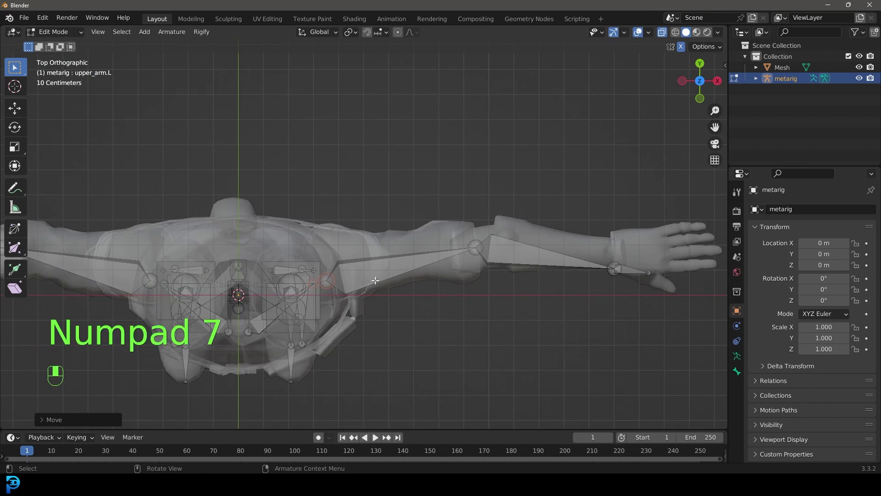
{"action": "scroll", "coordinate": [311, 322], "scroll_direction": "up", "scroll_amount": 4}
{"action": "key", "text": "g"}
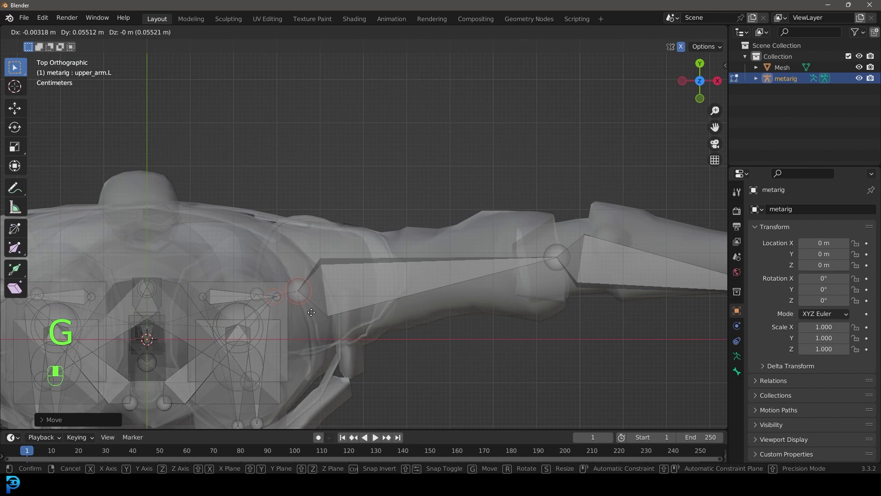
{"action": "left_click", "coordinate": [311, 313]}
In top view, reposition the left elbow joint slightly outward and back to sit in the mesh's elbow.
{"action": "scroll", "coordinate": [410, 226], "scroll_direction": "down", "scroll_amount": 4}
{"action": "middle_click_drag", "start_coordinate": [500, 292], "coordinate": [412, 305], "text": "shift"}
{"action": "scroll", "coordinate": [406, 317], "scroll_direction": "up", "scroll_amount": 3}
{"action": "left_click_drag", "start_coordinate": [410, 333], "coordinate": [348, 240]}
{"action": "key", "text": "g"}
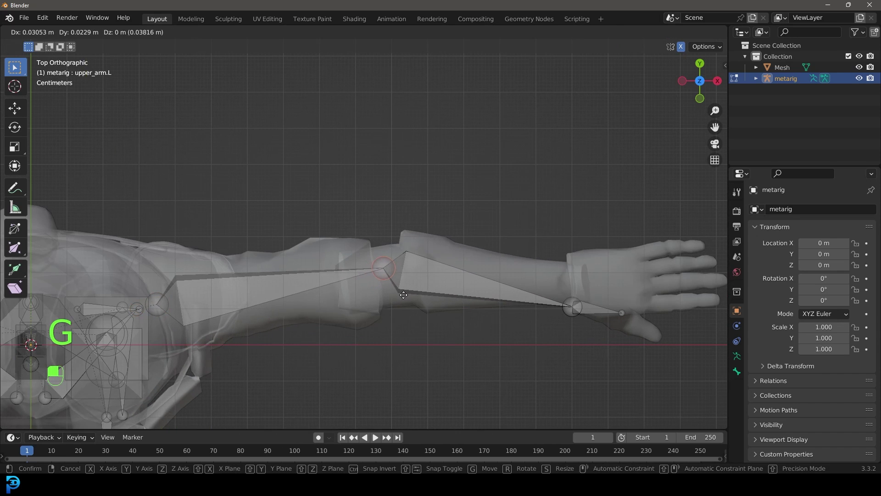
{"action": "left_click", "coordinate": [396, 296]}
In top view, move the left hand bone back about 0.07 m along Y to the wrist and adjust its tip in the palm.
{"action": "scroll", "coordinate": [422, 295], "scroll_direction": "down", "scroll_amount": 1}
{"action": "middle_click_drag", "start_coordinate": [422, 295], "coordinate": [334, 273], "text": "shift"}
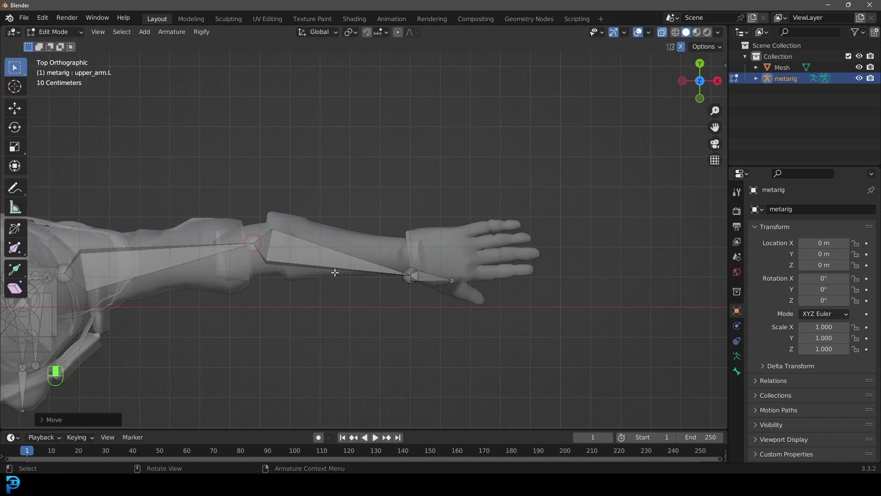
{"action": "left_click_drag", "start_coordinate": [369, 261], "coordinate": [505, 352]}
{"action": "key", "text": "g"}
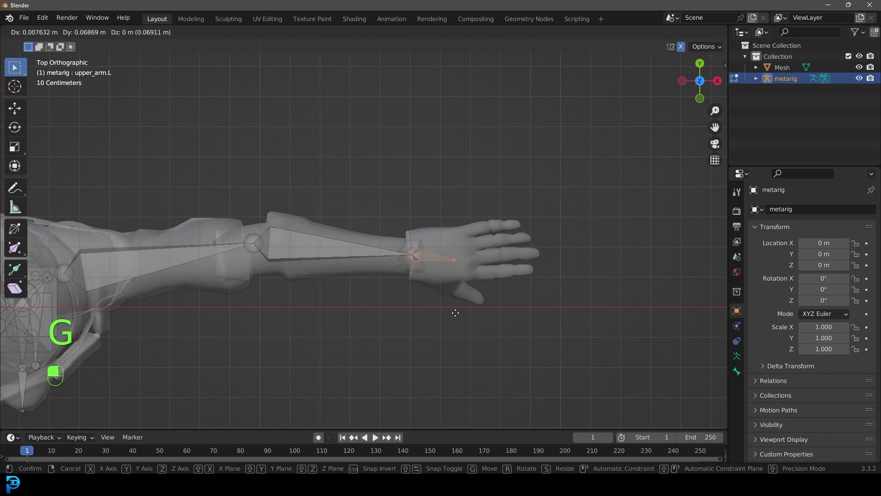
{"action": "left_click", "coordinate": [455, 313]}
{"action": "left_click", "coordinate": [456, 257]}
{"action": "key", "text": "g"}
{"action": "left_click", "coordinate": [472, 247]}
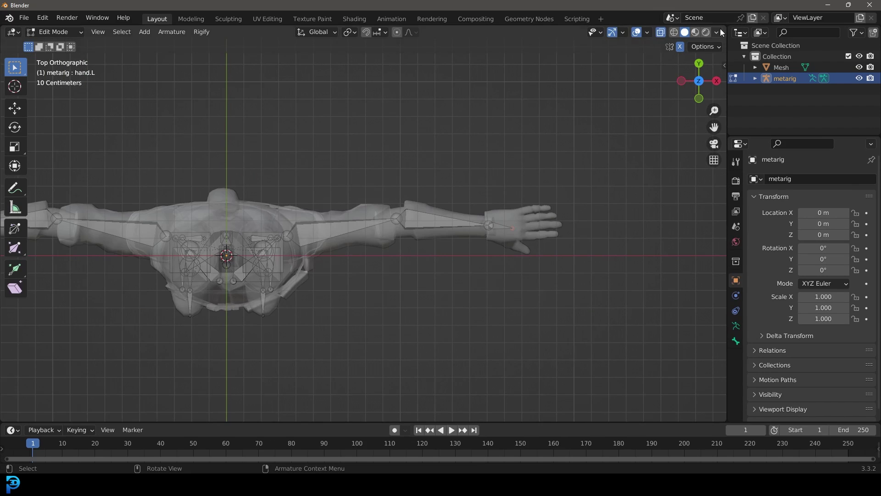
{"action": "left_click_drag", "start_coordinate": [726, 24], "coordinate": [416, 67]}
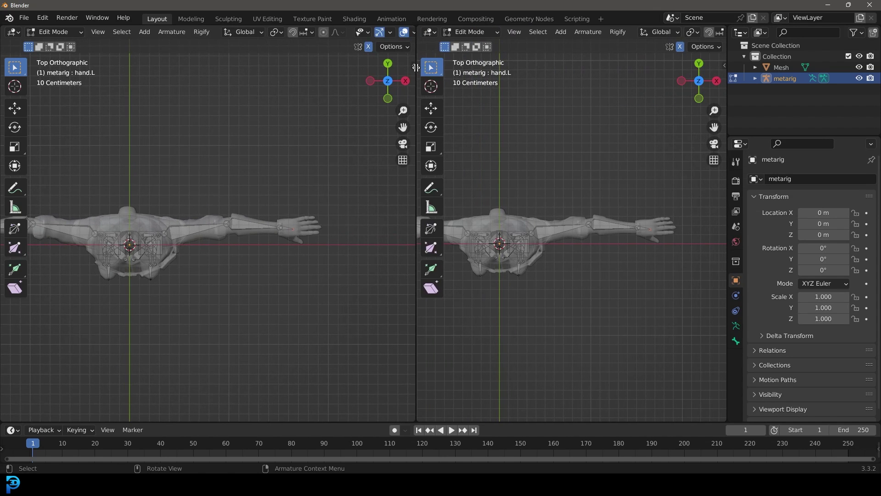
{"action": "left_click_drag", "start_coordinate": [415, 29], "coordinate": [518, 33]}
{"action": "scroll", "coordinate": [526, 48], "scroll_direction": "up", "scroll_amount": 3}
{"action": "scroll", "coordinate": [255, 242], "scroll_direction": "up", "scroll_amount": 2}
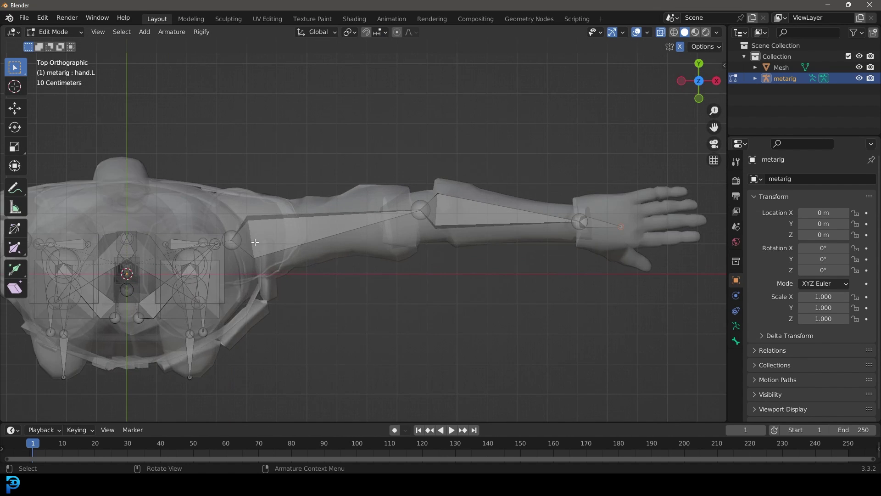
In front view, move the inner end of the left shoulder bone about 0.12 m down and 0.01 m outward.
{"action": "key", "text": "KP_1"}
{"action": "middle_click_drag", "start_coordinate": [272, 243], "coordinate": [429, 224], "text": "shift"}
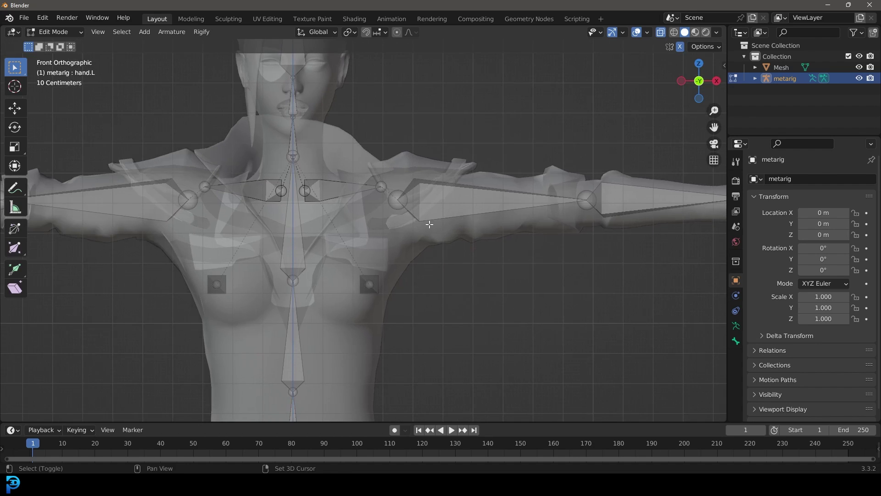
{"action": "scroll", "coordinate": [405, 191], "scroll_direction": "down", "scroll_amount": 3}
{"action": "middle_click_drag", "start_coordinate": [360, 214], "coordinate": [333, 214]}
{"action": "scroll", "coordinate": [384, 224], "scroll_direction": "up", "scroll_amount": 4}
{"action": "left_click", "coordinate": [388, 205]}
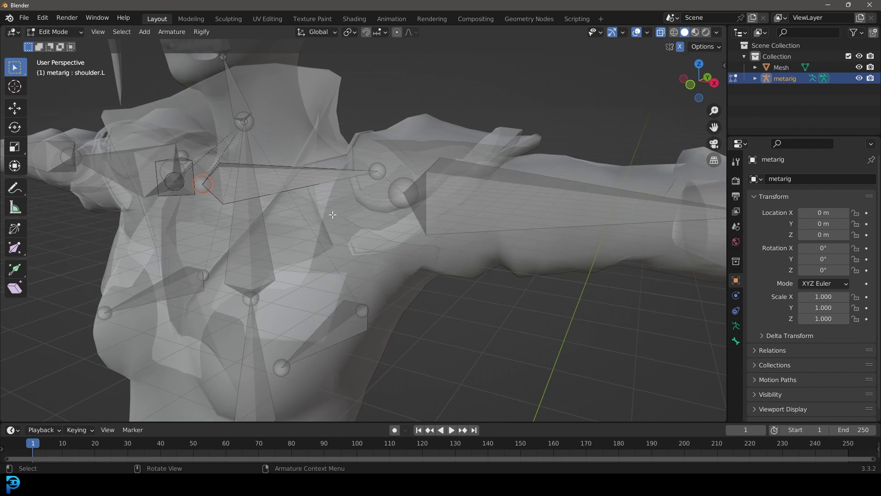
{"action": "key", "text": "KP_1"}
{"action": "scroll", "coordinate": [332, 215], "scroll_direction": "up", "scroll_amount": 3}
{"action": "key", "text": "g"}
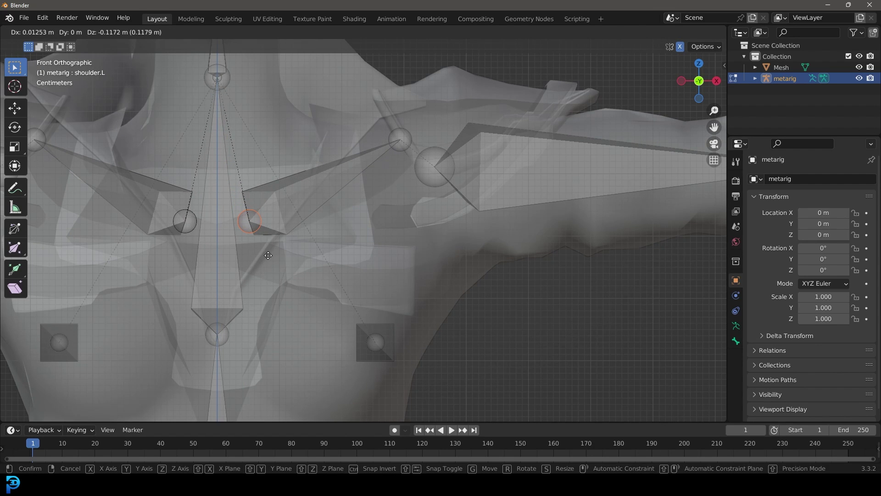
{"action": "left_click", "coordinate": [247, 229]}
Adjust the position of the left shoulder bone's outer end near the upper arm in front view.
{"action": "left_click", "coordinate": [402, 140]}
{"action": "scroll", "coordinate": [403, 143], "scroll_direction": "down", "scroll_amount": 2}
{"action": "key", "text": "g"}
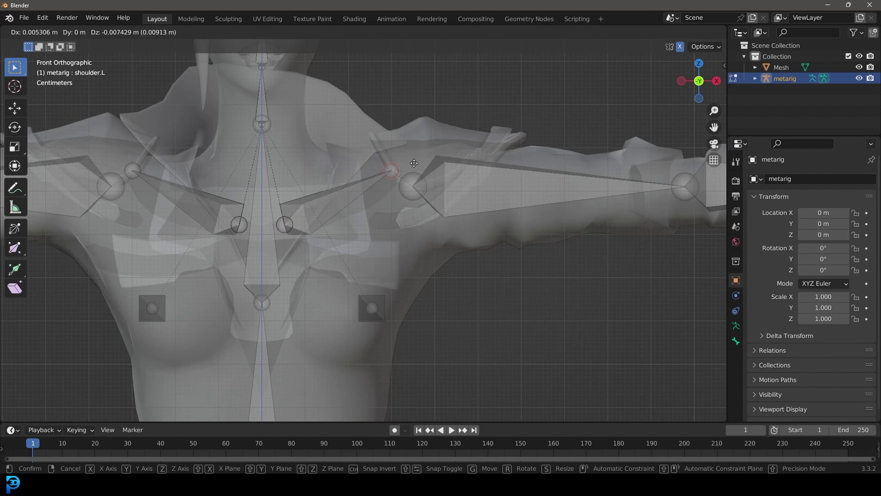
{"action": "left_click", "coordinate": [464, 164]}
Move the inner end of the left shoulder bone back along global Y into the upper chest.
{"action": "middle_click_drag", "start_coordinate": [466, 165], "coordinate": [213, 173]}
{"action": "scroll", "coordinate": [213, 174], "scroll_direction": "up", "scroll_amount": 2}
{"action": "key", "text": "g"}
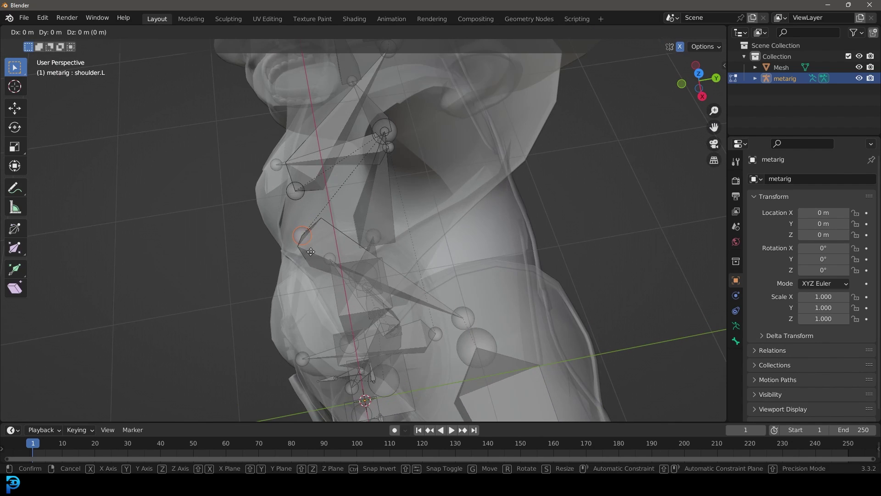
{"action": "key", "text": "y"}
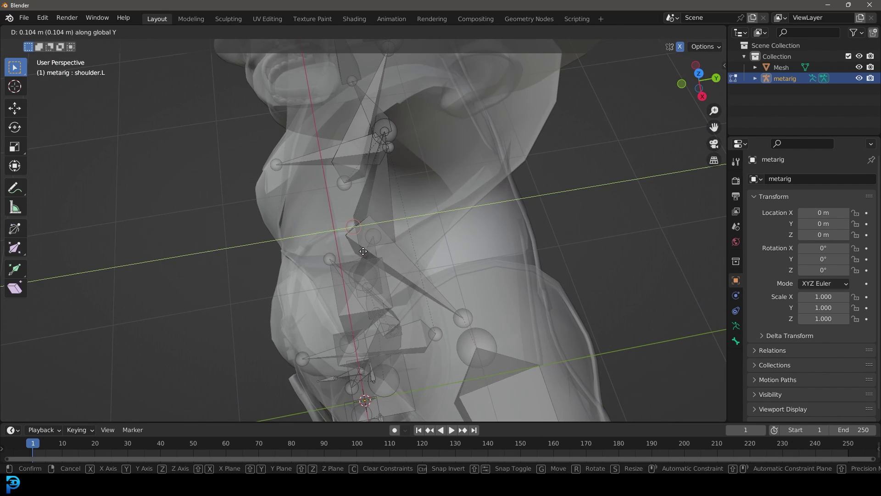
{"action": "left_click", "coordinate": [344, 250]}
{"action": "middle_click_drag", "start_coordinate": [344, 250], "coordinate": [524, 215]}
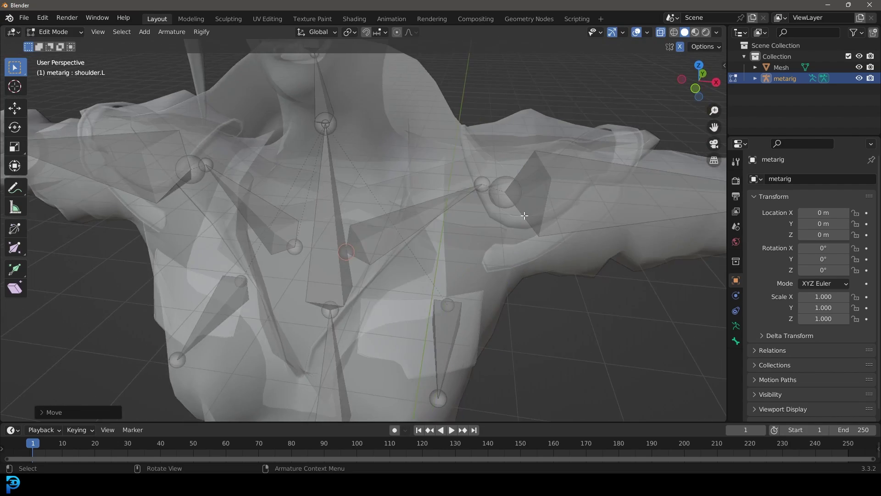
In front view, move the tip of the left pelvis bone down and slightly outward within the hip.
{"action": "key", "text": "KP_1"}
{"action": "scroll", "coordinate": [368, 159], "scroll_direction": "down", "scroll_amount": 3}
{"action": "scroll", "coordinate": [367, 159], "scroll_direction": "up", "scroll_amount": 2}
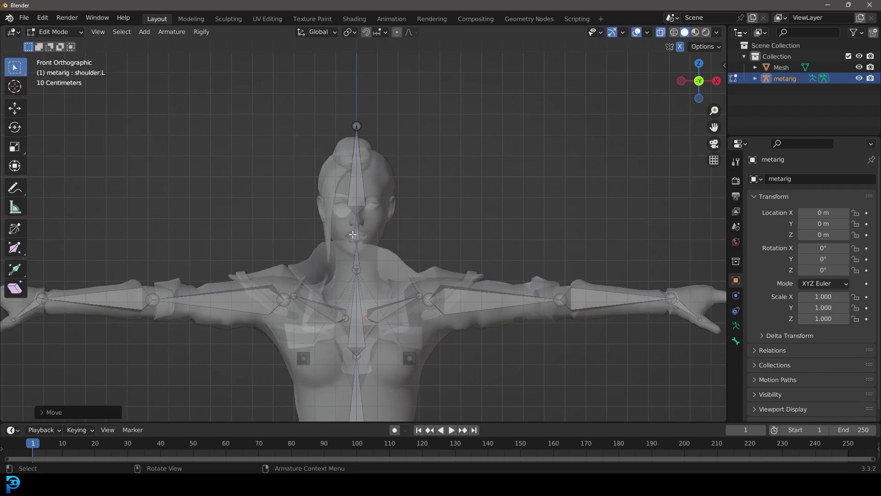
{"action": "scroll", "coordinate": [367, 160], "scroll_direction": "up", "scroll_amount": 2}
{"action": "scroll", "coordinate": [388, 277], "scroll_direction": "down", "scroll_amount": 3}
{"action": "middle_click_drag", "start_coordinate": [405, 358], "coordinate": [397, 267], "text": "shift"}
{"action": "scroll", "coordinate": [397, 267], "scroll_direction": "up", "scroll_amount": 6}
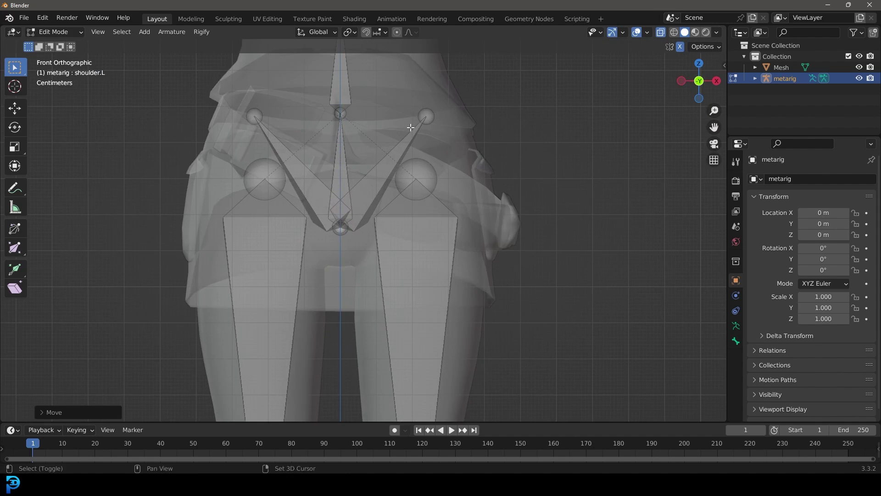
{"action": "middle_click_drag", "start_coordinate": [409, 127], "coordinate": [365, 217], "text": "shift"}
{"action": "scroll", "coordinate": [398, 214], "scroll_direction": "up", "scroll_amount": 2}
{"action": "left_click", "coordinate": [396, 195]}
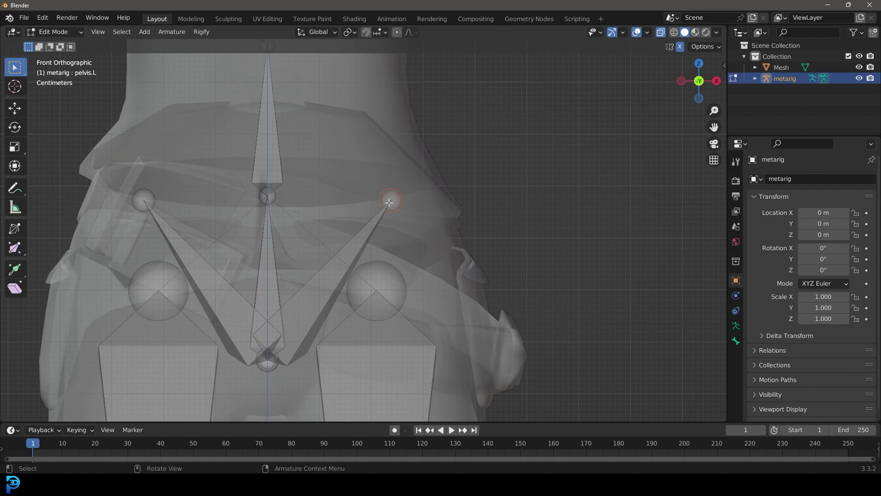
{"action": "left_click_drag", "start_coordinate": [398, 200], "coordinate": [419, 255]}
In right side view, move the tip of the left pelvis bone back and slightly up, just above the hip joint.
{"action": "key", "text": "KP_3"}
{"action": "scroll", "coordinate": [390, 271], "scroll_direction": "down", "scroll_amount": 3}
{"action": "scroll", "coordinate": [360, 283], "scroll_direction": "up", "scroll_amount": 2}
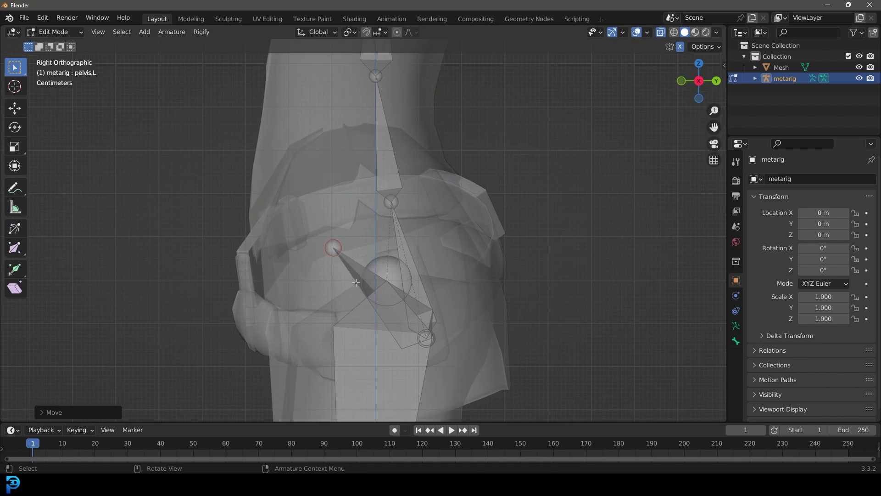
{"action": "key", "text": "g"}
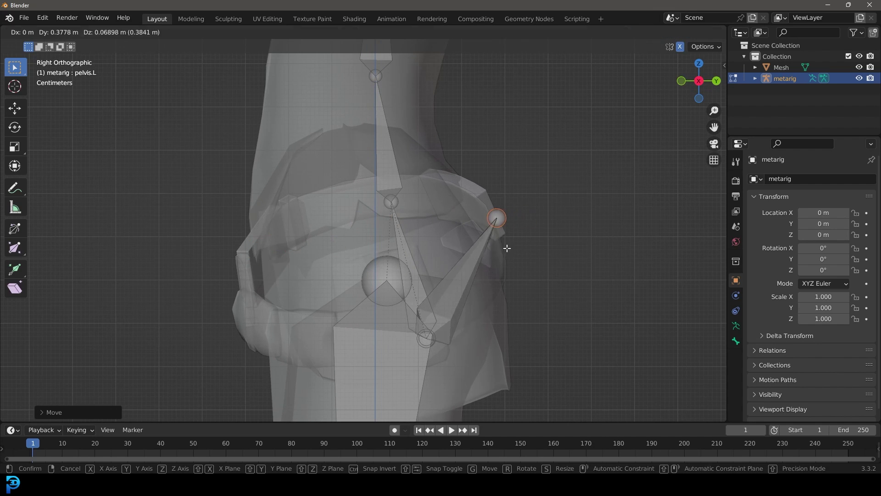
{"action": "left_click", "coordinate": [457, 241]}
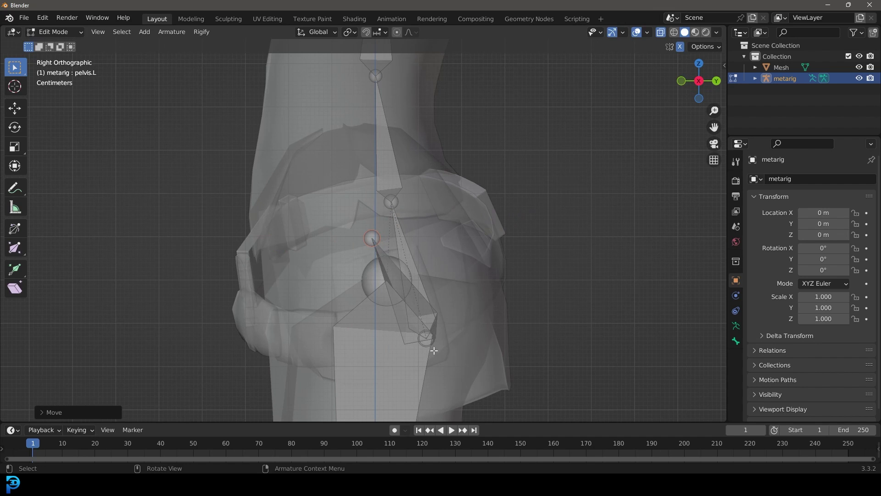
Select the shared base of the spine and pelvis bones and move it forward in right side view.
{"action": "scroll", "coordinate": [434, 351], "scroll_direction": "down", "scroll_amount": 3}
{"action": "middle_click_drag", "start_coordinate": [415, 302], "coordinate": [334, 307]}
{"action": "scroll", "coordinate": [436, 316], "scroll_direction": "up", "scroll_amount": 3}
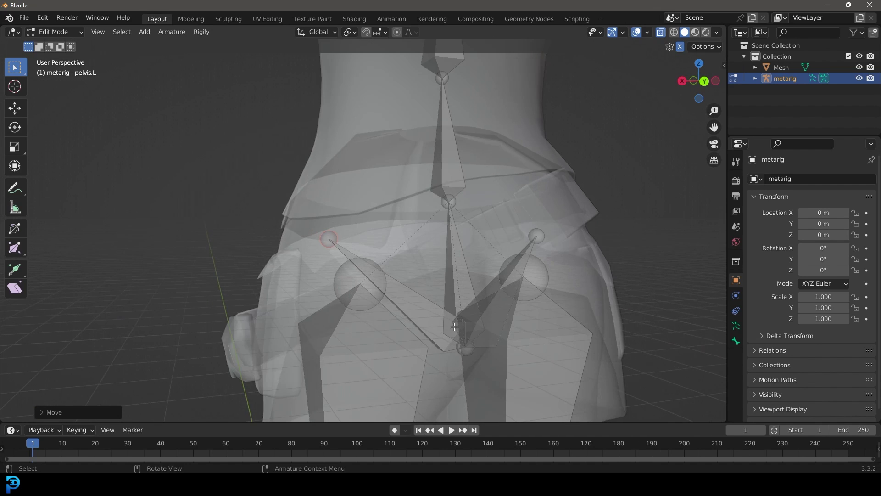
{"action": "middle_click_drag", "start_coordinate": [469, 351], "coordinate": [467, 363]}
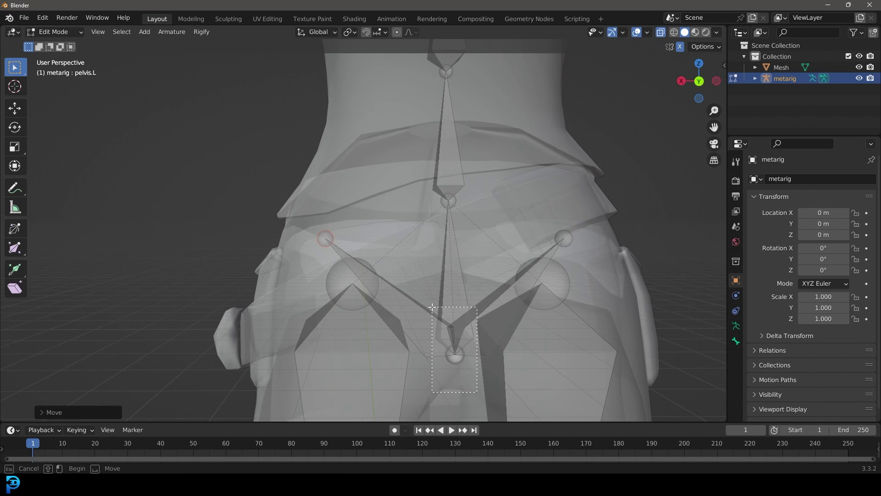
{"action": "left_click_drag", "start_coordinate": [432, 307], "coordinate": [434, 308]}
{"action": "scroll", "coordinate": [431, 308], "scroll_direction": "down", "scroll_amount": 2}
{"action": "middle_click_drag", "start_coordinate": [448, 331], "coordinate": [453, 342]}
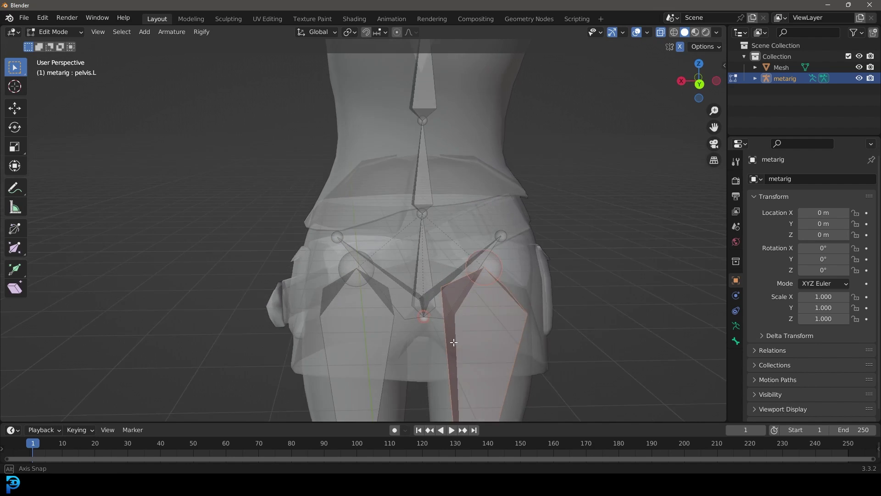
{"action": "scroll", "coordinate": [438, 342], "scroll_direction": "up", "scroll_amount": 2}
{"action": "left_click_drag", "start_coordinate": [436, 391], "coordinate": [464, 333]}
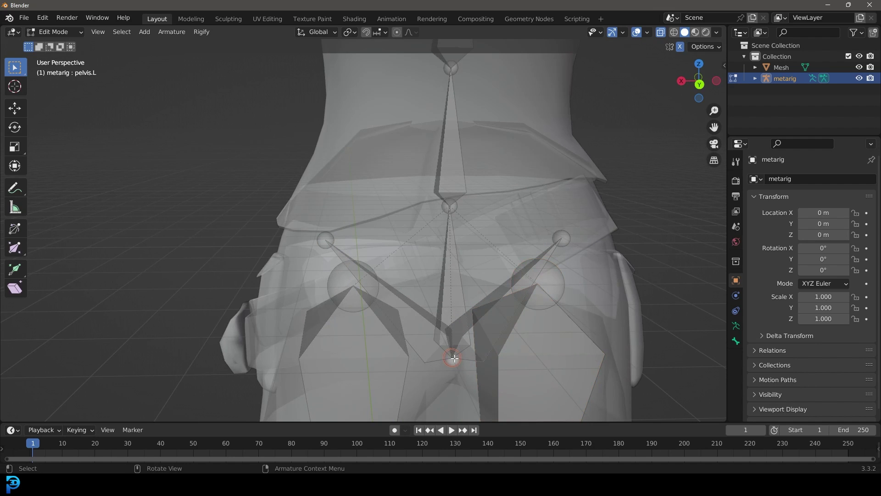
{"action": "key", "text": "KP_3"}
{"action": "key", "text": "g"}
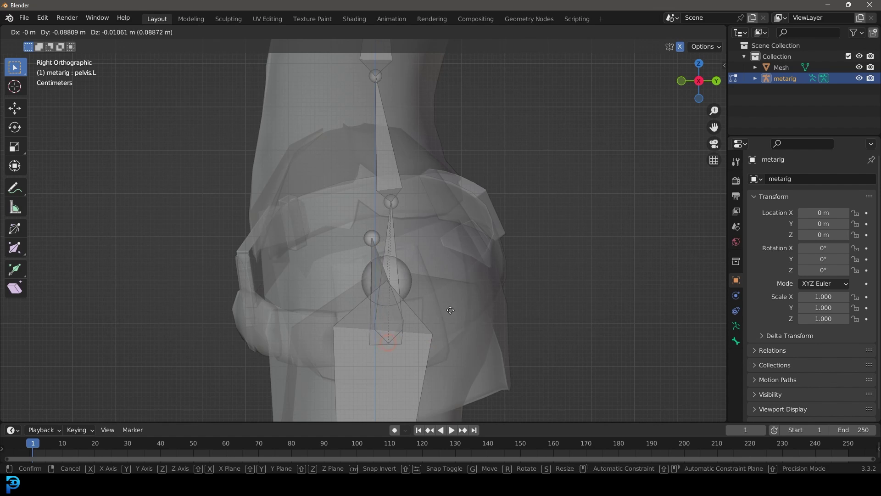
{"action": "left_click", "coordinate": [463, 307]}
In right side view, move the joint at the top of the lowest spine bone forward onto the vertical centre line.
{"action": "scroll", "coordinate": [459, 294], "scroll_direction": "down", "scroll_amount": 2}
{"action": "left_click", "coordinate": [387, 213]}
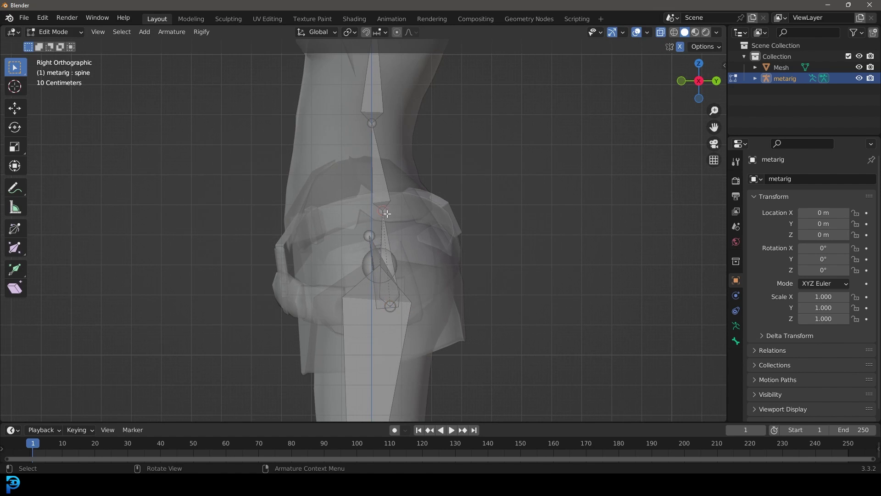
{"action": "key", "text": "g"}
{"action": "left_click", "coordinate": [375, 212]}
In right side view, move the spine joint above the waist about 0.01 m forward and slightly down.
{"action": "left_click", "coordinate": [395, 124]}
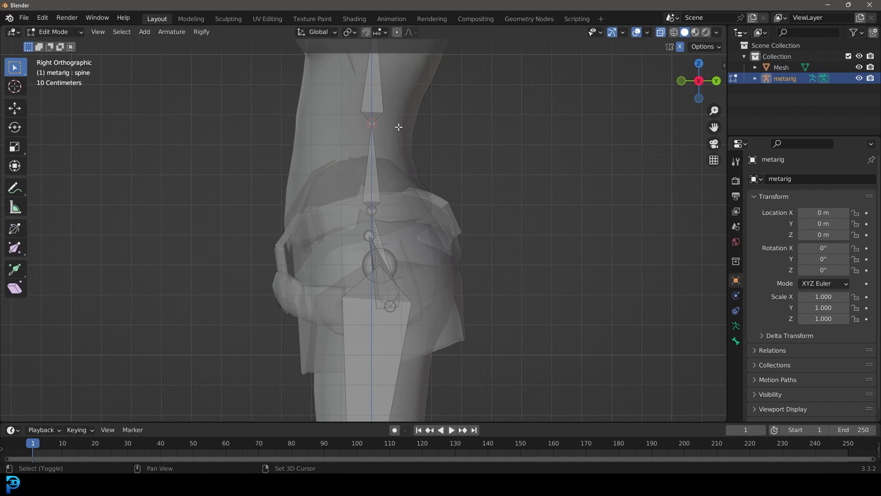
{"action": "scroll", "coordinate": [398, 127], "scroll_direction": "up", "scroll_amount": 3}
{"action": "key", "text": "g"}
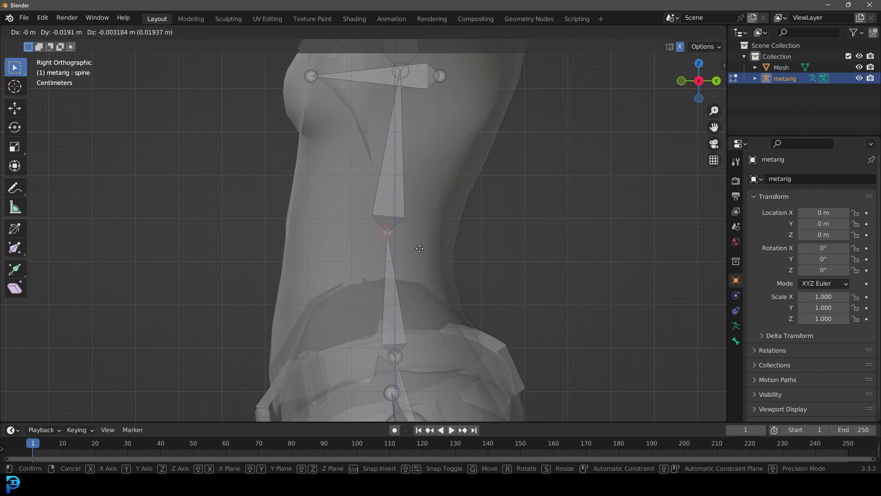
{"action": "left_click", "coordinate": [419, 248]}
{"action": "key", "text": "g"}
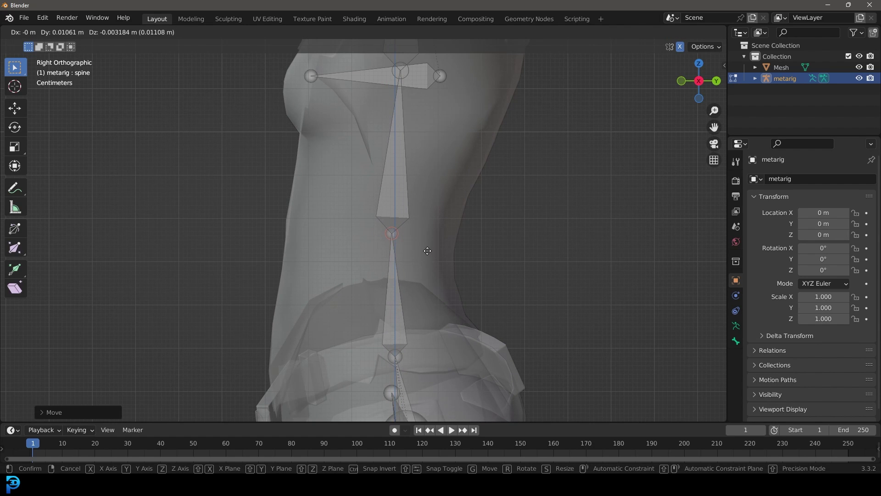
{"action": "left_click", "coordinate": [427, 251]}
Fine-tune the position of the spine joint at belt level in right side view.
{"action": "key", "text": "b"}
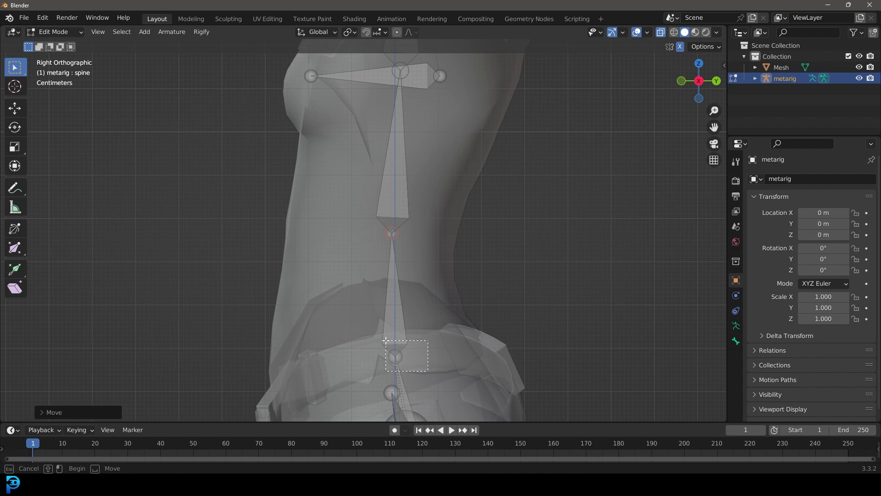
{"action": "left_click_drag", "start_coordinate": [385, 341], "coordinate": [384, 340]}
{"action": "key", "text": "g"}
{"action": "left_click", "coordinate": [421, 255]}
{"action": "left_click", "coordinate": [406, 246]}
In right side view, move the joint at the base of the neck about 0.05 m back and 0.04 m up.
{"action": "scroll", "coordinate": [415, 126], "scroll_direction": "down", "scroll_amount": 3}
{"action": "middle_click_drag", "start_coordinate": [403, 149], "coordinate": [397, 193], "text": "shift"}
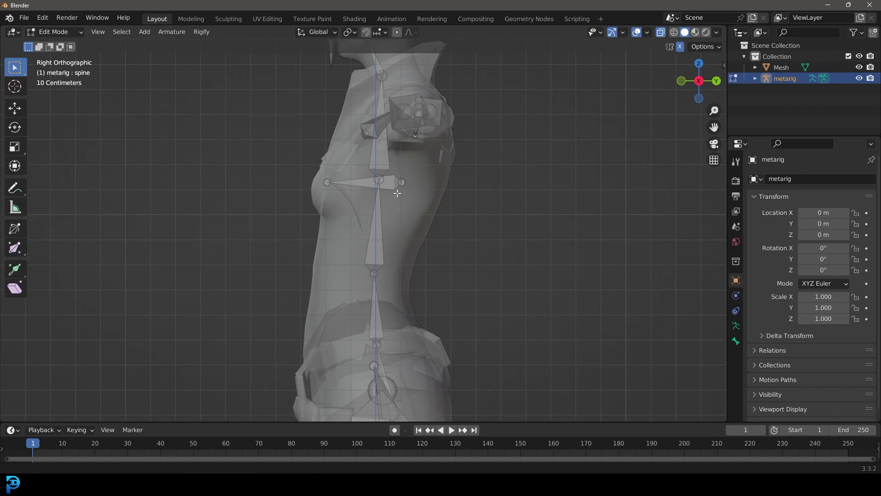
{"action": "scroll", "coordinate": [398, 193], "scroll_direction": "up", "scroll_amount": 2}
{"action": "scroll", "coordinate": [385, 240], "scroll_direction": "up", "scroll_amount": 3}
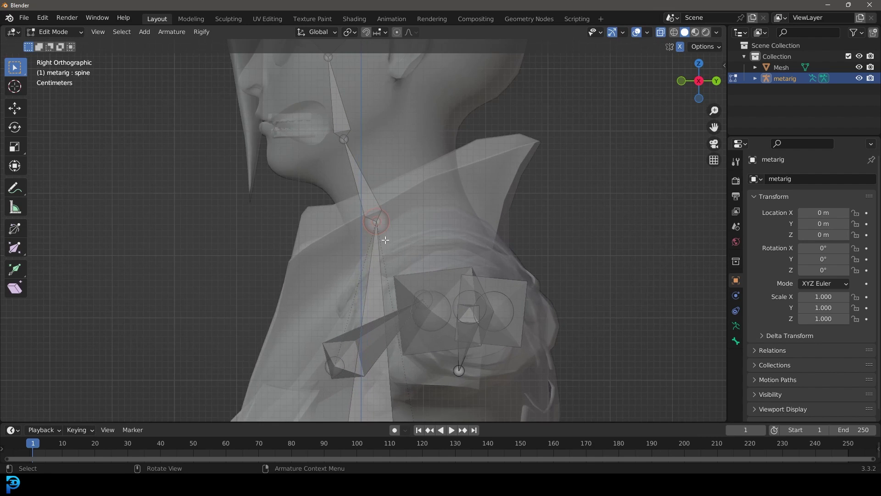
{"action": "scroll", "coordinate": [388, 221], "scroll_direction": "up", "scroll_amount": 1}
{"action": "key", "text": "b"}
{"action": "left_click_drag", "start_coordinate": [345, 192], "coordinate": [346, 192]}
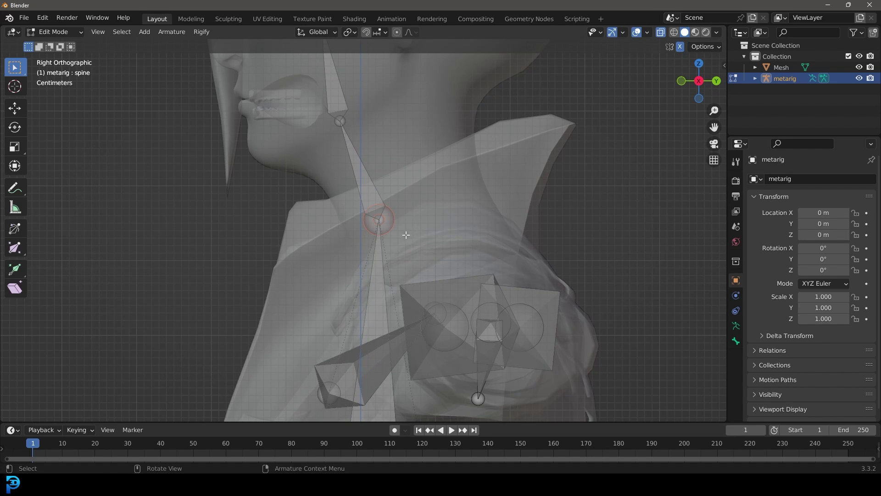
{"action": "key", "text": "b"}
{"action": "left_click_drag", "start_coordinate": [453, 256], "coordinate": [349, 192]}
{"action": "key", "text": "g"}
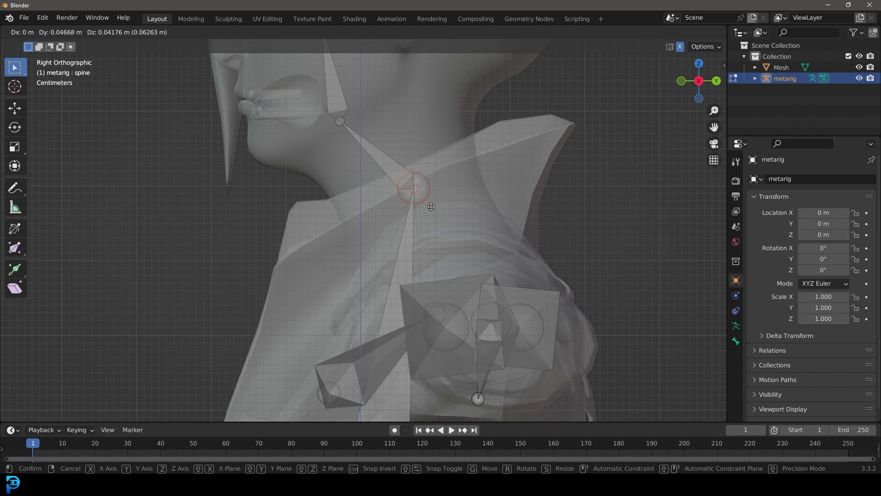
{"action": "left_click", "coordinate": [344, 133]}
Move the joint between the two neck bones back and slightly down so it sits inside the mesh's neck.
{"action": "scroll", "coordinate": [343, 133], "scroll_direction": "down", "scroll_amount": 2}
{"action": "left_click", "coordinate": [347, 154]}
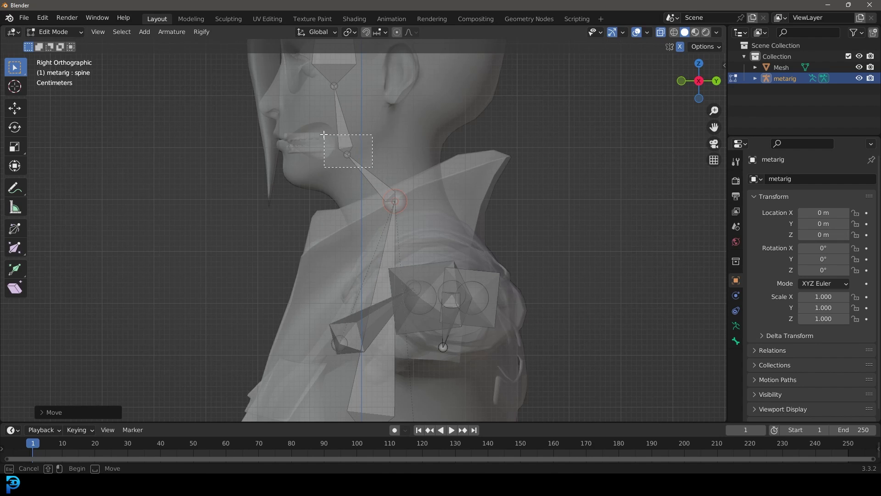
{"action": "key", "text": "g"}
{"action": "left_click", "coordinate": [380, 171]}
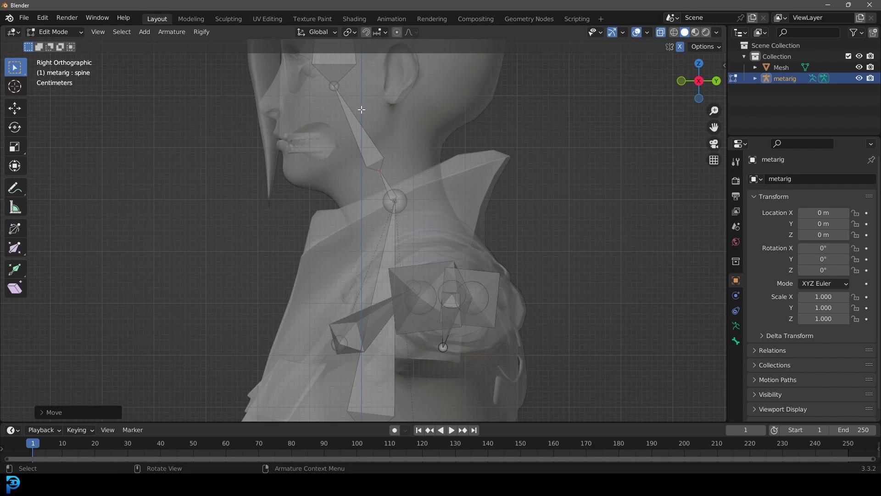
Move the whole head bone back and about 0.1 m down so its tip meets the top of the head.
{"action": "left_click", "coordinate": [334, 86]}
{"action": "scroll", "coordinate": [349, 96], "scroll_direction": "down", "scroll_amount": 3}
{"action": "middle_click_drag", "start_coordinate": [361, 56], "coordinate": [358, 126], "text": "shift"}
{"action": "scroll", "coordinate": [358, 126], "scroll_direction": "up", "scroll_amount": 2}
{"action": "left_click", "coordinate": [345, 121]}
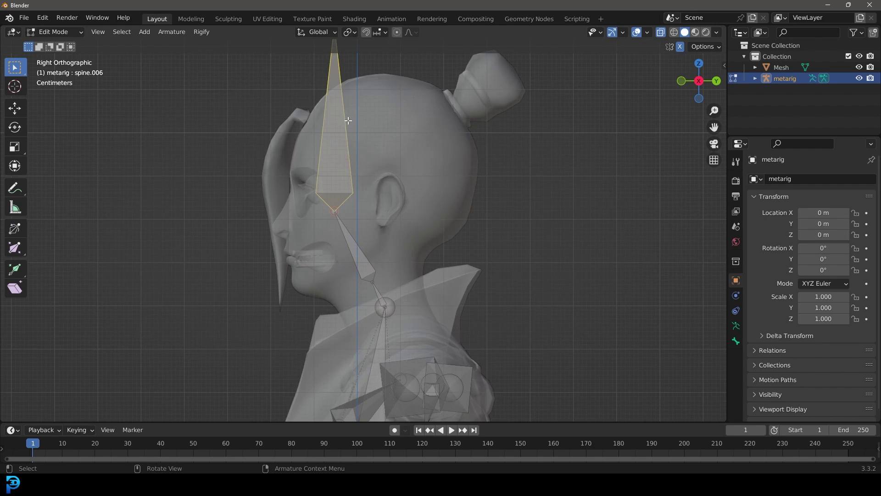
{"action": "key", "text": "g"}
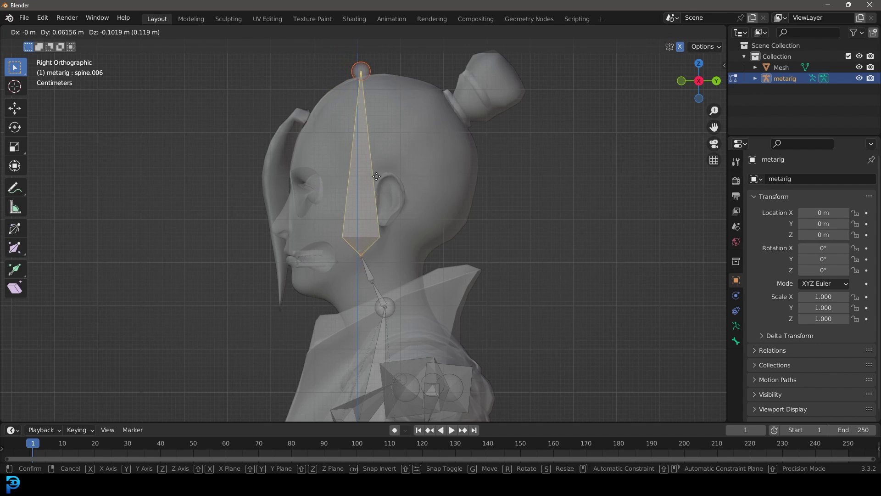
{"action": "left_click", "coordinate": [380, 180]}
Fine-tune the joint between the two neck bones to align it between the neck base and the head bone.
{"action": "scroll", "coordinate": [390, 306], "scroll_direction": "up", "scroll_amount": 2}
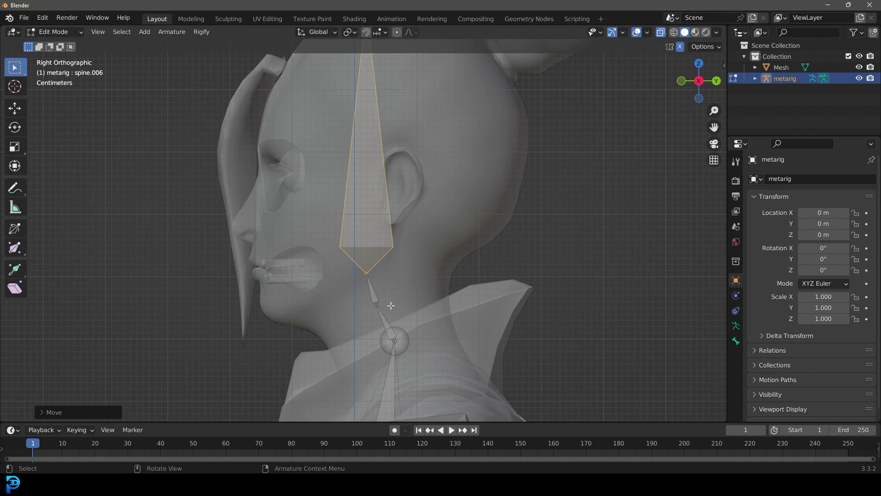
{"action": "left_click", "coordinate": [380, 311]}
{"action": "key", "text": "g"}
{"action": "right_click", "coordinate": [384, 307]}
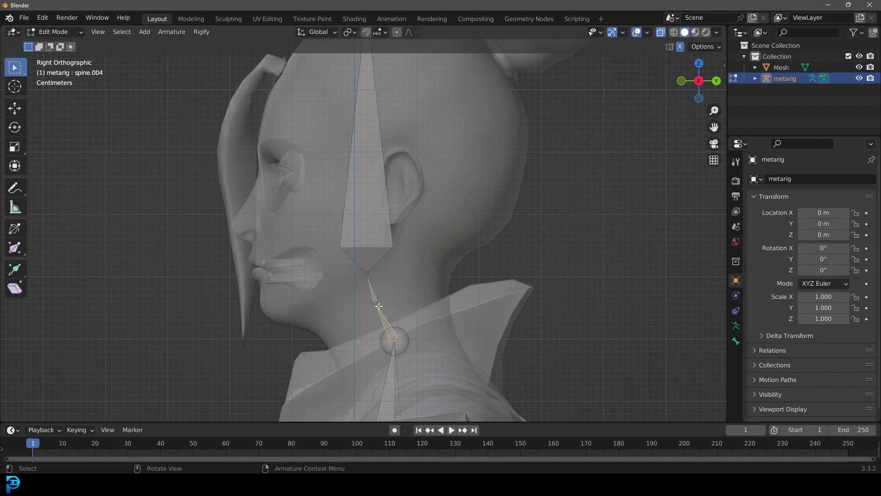
{"action": "left_click", "coordinate": [378, 306]}
{"action": "key", "text": "g"}
{"action": "left_click", "coordinate": [393, 317]}
{"action": "left_click", "coordinate": [390, 323]}
{"action": "left_click", "coordinate": [366, 276]}
Adjust the tip of the head bone to sit at the crown of the head in right side view.
{"action": "scroll", "coordinate": [379, 157], "scroll_direction": "down", "scroll_amount": 3}
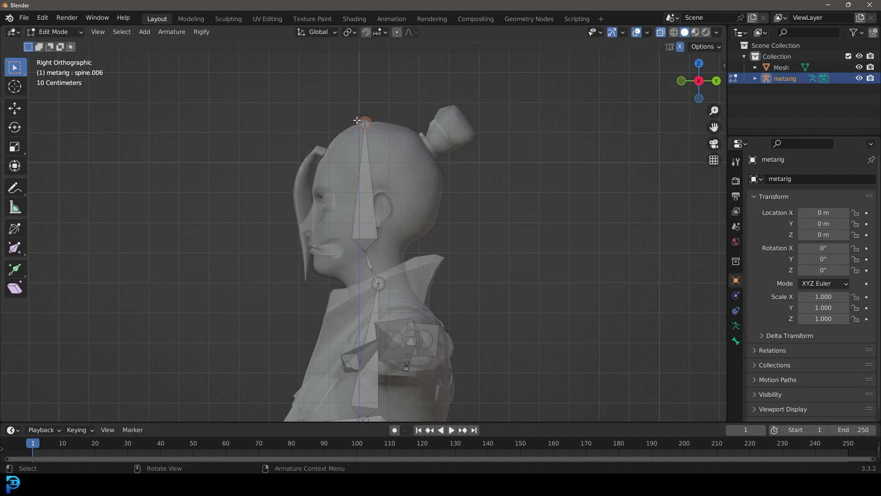
{"action": "scroll", "coordinate": [369, 125], "scroll_direction": "up", "scroll_amount": 3}
{"action": "scroll", "coordinate": [379, 104], "scroll_direction": "down", "scroll_amount": 3}
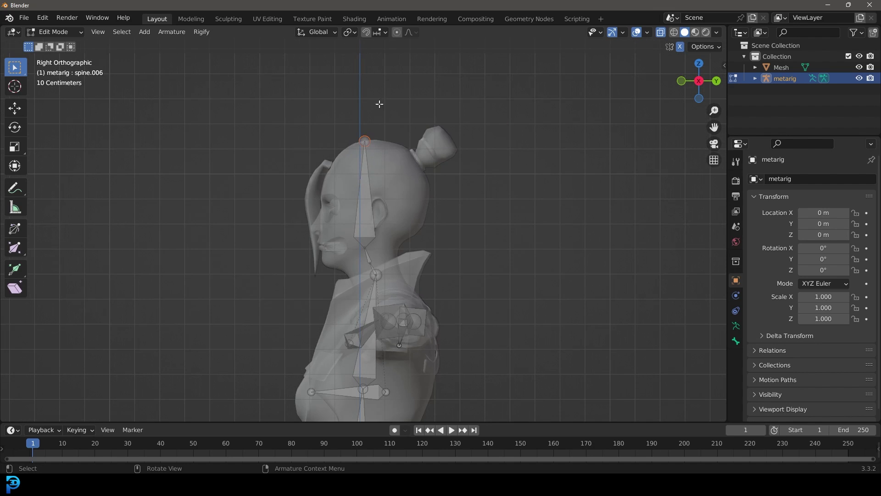
{"action": "scroll", "coordinate": [364, 137], "scroll_direction": "up", "scroll_amount": 3}
{"action": "key", "text": "g"}
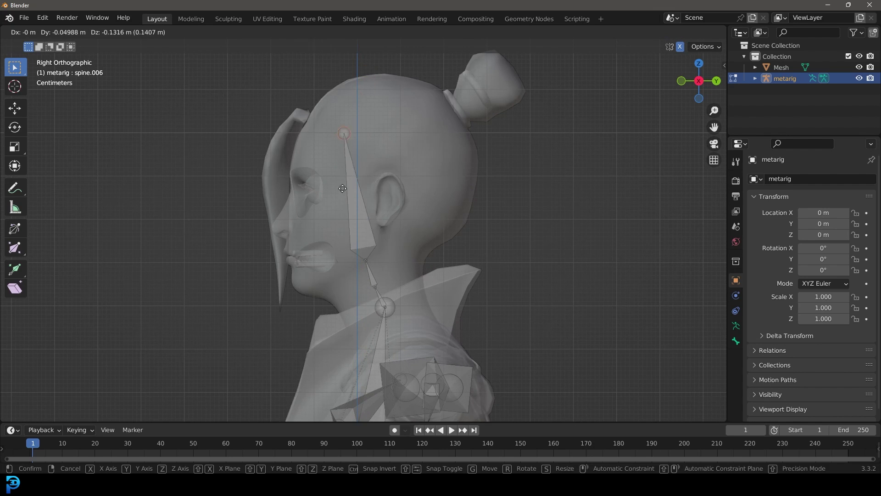
{"action": "left_click", "coordinate": [385, 152]}
Examine the bone placement in front view from the head down to the legs.
{"action": "scroll", "coordinate": [390, 197], "scroll_direction": "down", "scroll_amount": 3}
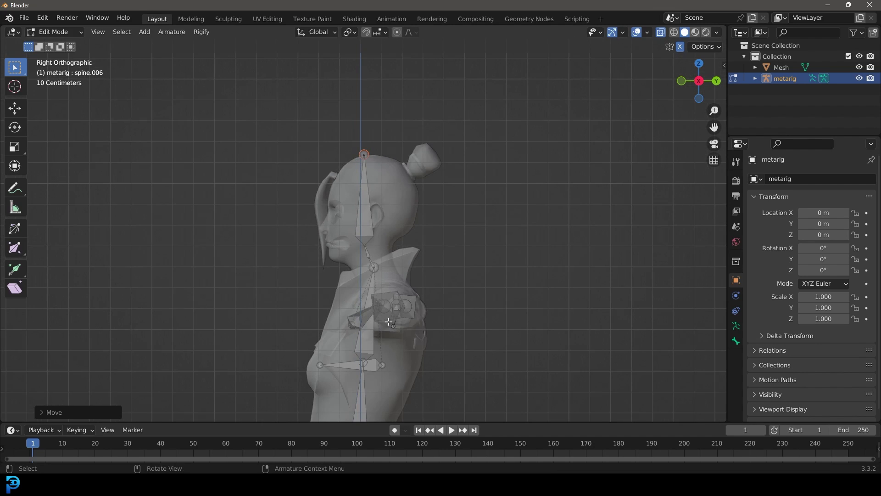
{"action": "key", "text": "KP_1"}
{"action": "middle_click_drag", "start_coordinate": [391, 210], "coordinate": [362, 244]}
{"action": "key", "text": "KP_1"}
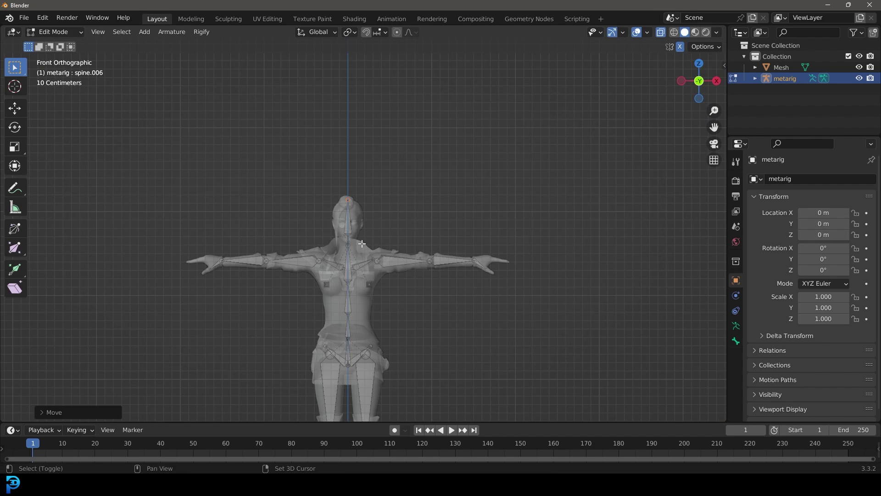
{"action": "scroll", "coordinate": [379, 221], "scroll_direction": "up", "scroll_amount": 4}
{"action": "middle_click_drag", "start_coordinate": [371, 353], "coordinate": [362, 332]}
{"action": "key", "text": "KP_1"}
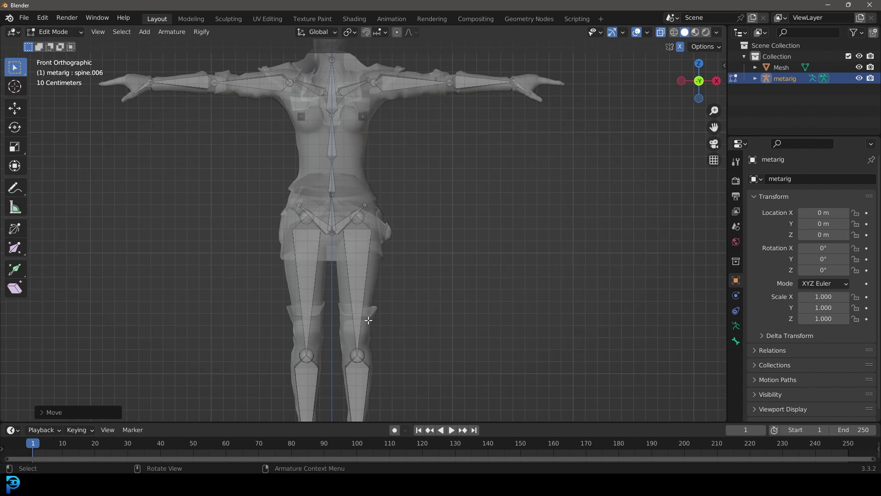
Raise the left knee joint about 0.18 m in front view so it sits at the middle of the knee.
{"action": "middle_click_drag", "start_coordinate": [341, 298], "coordinate": [413, 241]}
{"action": "key", "text": "KP_1"}
{"action": "scroll", "coordinate": [413, 242], "scroll_direction": "up", "scroll_amount": 4}
{"action": "left_click_drag", "start_coordinate": [421, 277], "coordinate": [341, 219]}
{"action": "scroll", "coordinate": [384, 277], "scroll_direction": "up", "scroll_amount": 3}
{"action": "key", "text": "g"}
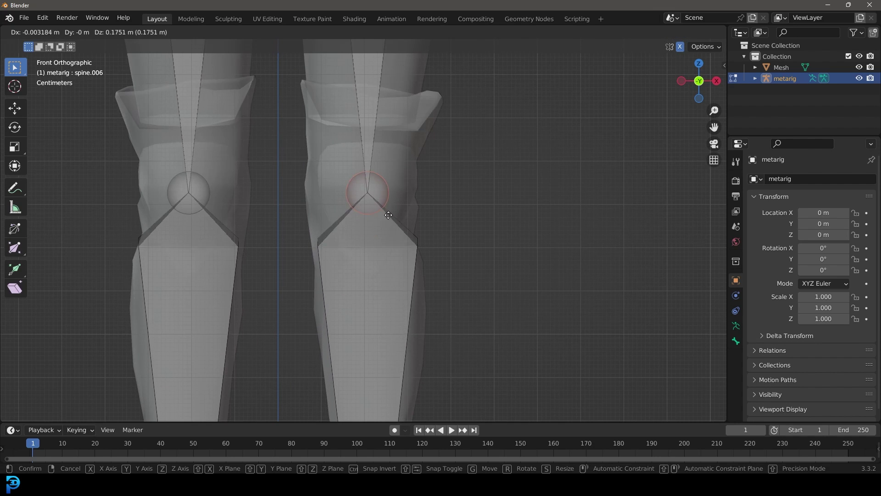
{"action": "left_click", "coordinate": [380, 215]}
Shift the knee joint slightly backward in right side view to sit inside the knee, keeping a small forward bend.
{"action": "key", "text": "KP_3"}
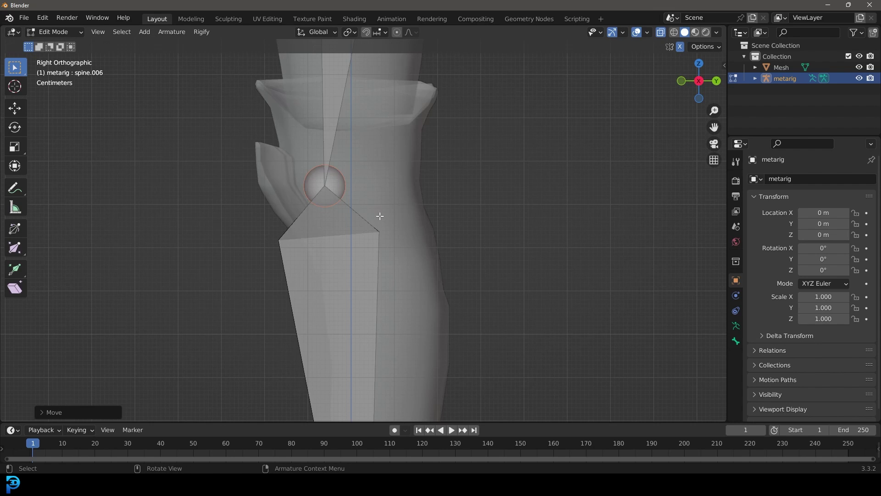
{"action": "scroll", "coordinate": [340, 202], "scroll_direction": "down", "scroll_amount": 3}
{"action": "key", "text": "g"}
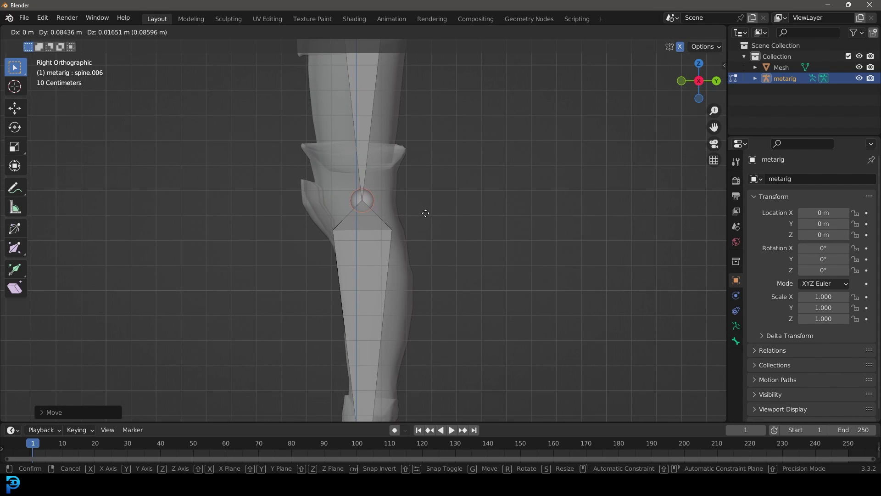
{"action": "left_click", "coordinate": [408, 212]}
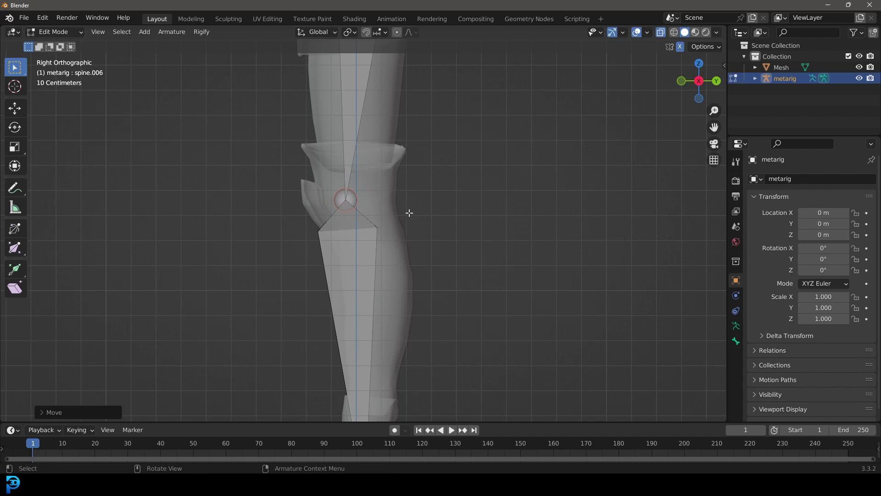
Move the ankle joint about 0.14 m up and slightly back in right side view to the boot's ankle.
{"action": "scroll", "coordinate": [372, 294], "scroll_direction": "down", "scroll_amount": 3}
{"action": "middle_click_drag", "start_coordinate": [412, 337], "coordinate": [421, 228], "text": "shift"}
{"action": "scroll", "coordinate": [421, 228], "scroll_direction": "up", "scroll_amount": 6}
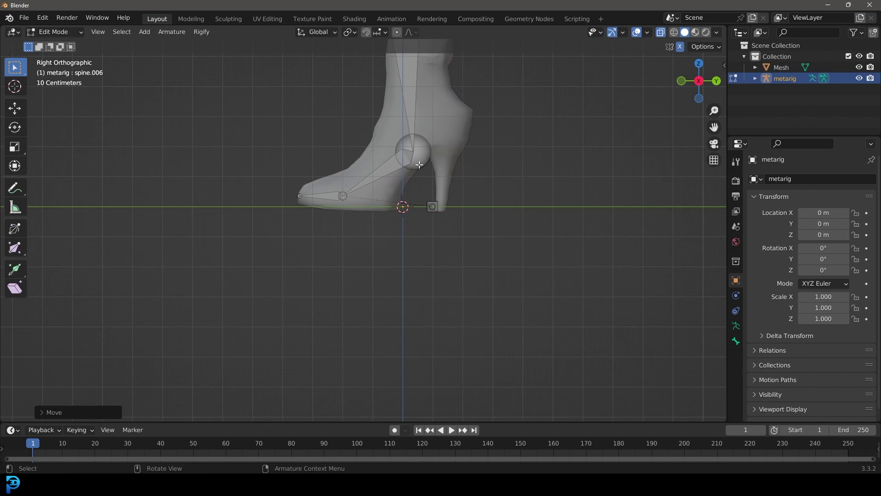
{"action": "middle_click_drag", "start_coordinate": [442, 145], "coordinate": [409, 227], "text": "shift"}
{"action": "scroll", "coordinate": [404, 236], "scroll_direction": "up", "scroll_amount": 3}
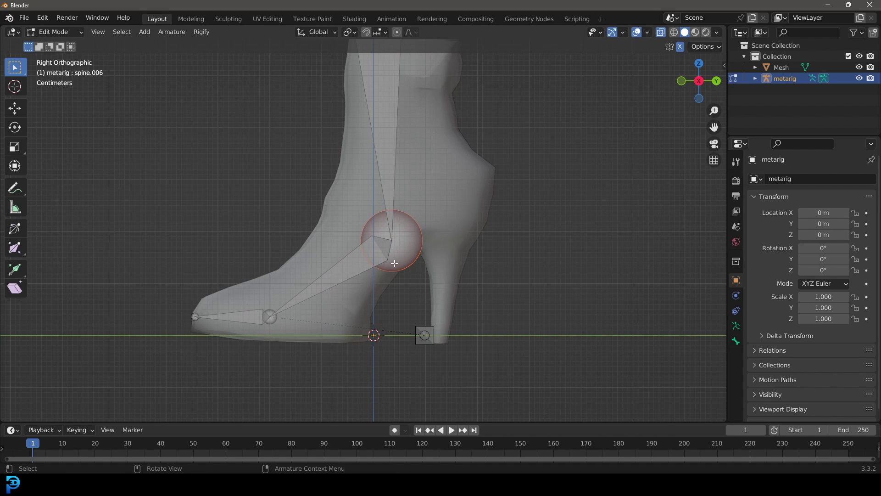
{"action": "key", "text": "g"}
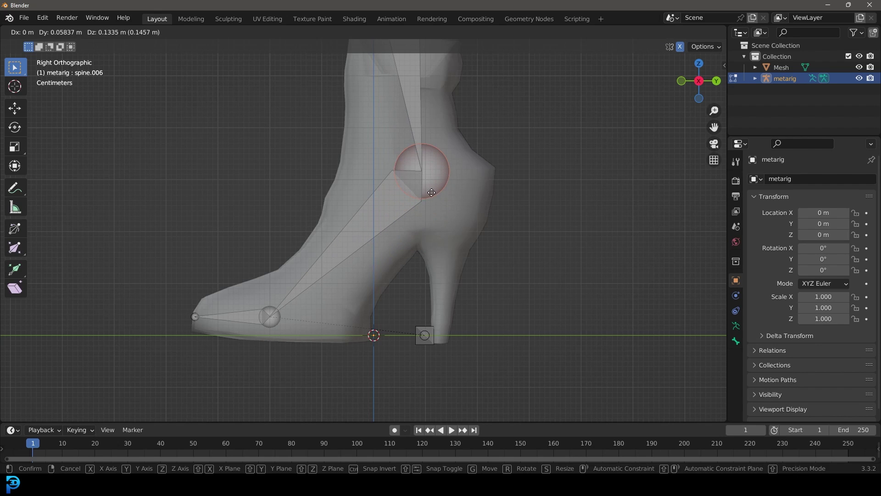
{"action": "left_click", "coordinate": [429, 190]}
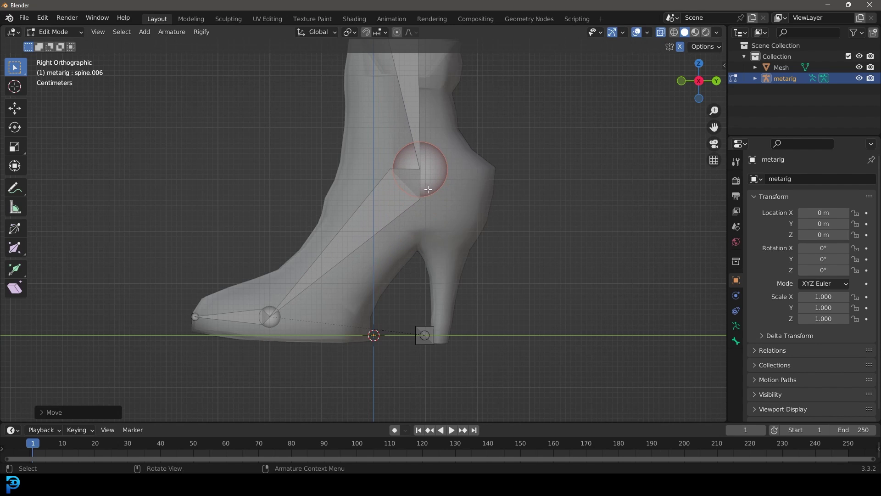
Move the joint between the foot and toe bones back and slightly up to the ball of the foot in side view.
{"action": "left_click_drag", "start_coordinate": [308, 356], "coordinate": [244, 285]}
{"action": "key", "text": "g"}
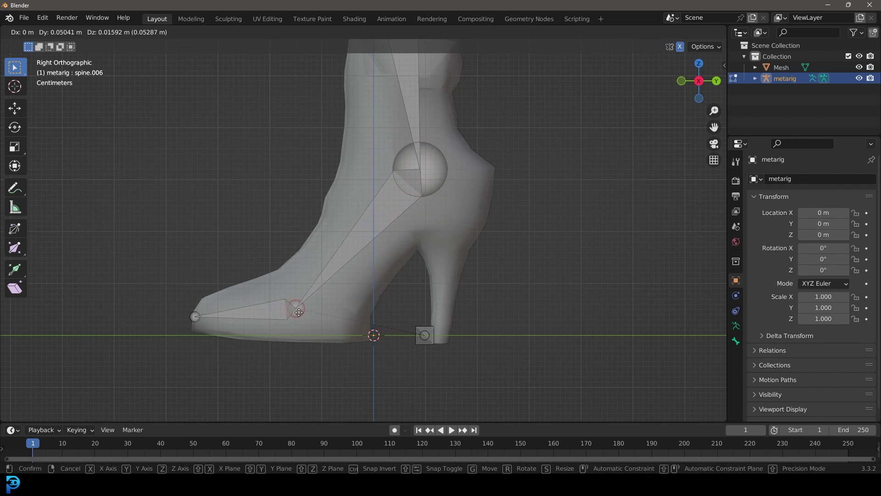
{"action": "left_click", "coordinate": [312, 302]}
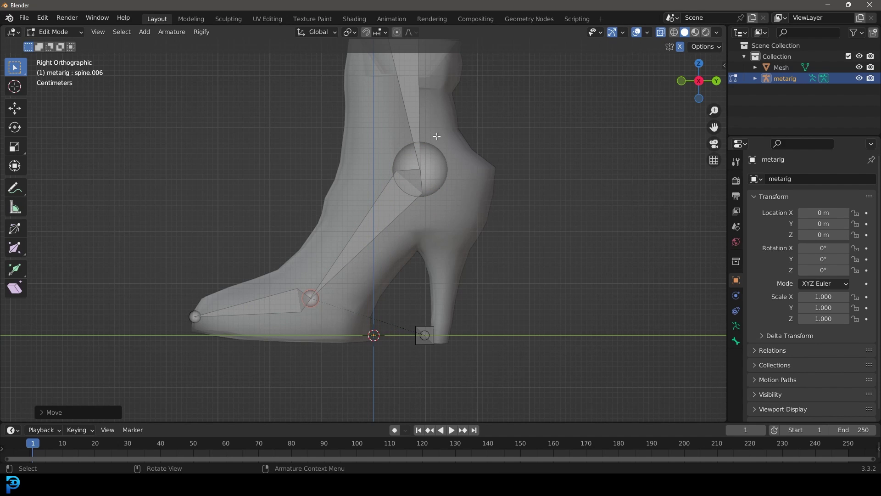
{"action": "key", "text": "g"}
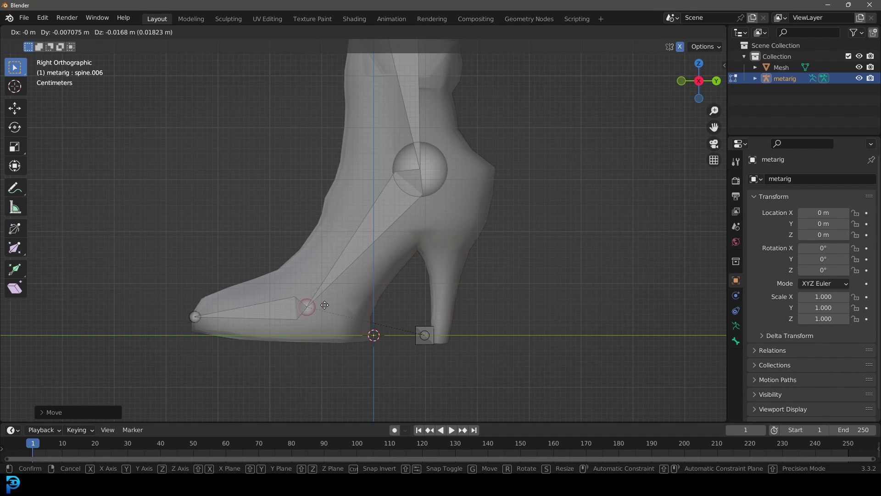
{"action": "left_click", "coordinate": [336, 294]}
Check the bones from feet to shoulders in front view and shift the left breast bone slightly inward on the chest.
{"action": "key", "text": "KP_1"}
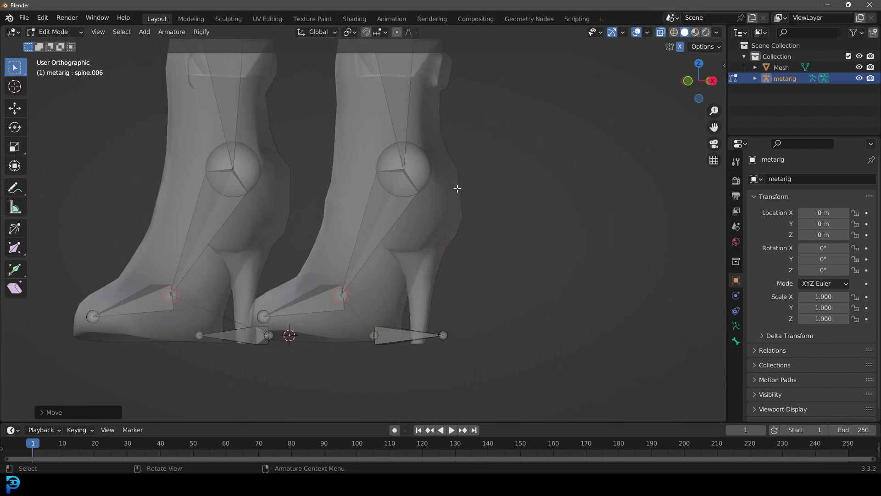
{"action": "scroll", "coordinate": [374, 275], "scroll_direction": "down", "scroll_amount": 4}
{"action": "middle_click_drag", "start_coordinate": [374, 232], "coordinate": [387, 325], "text": "shift"}
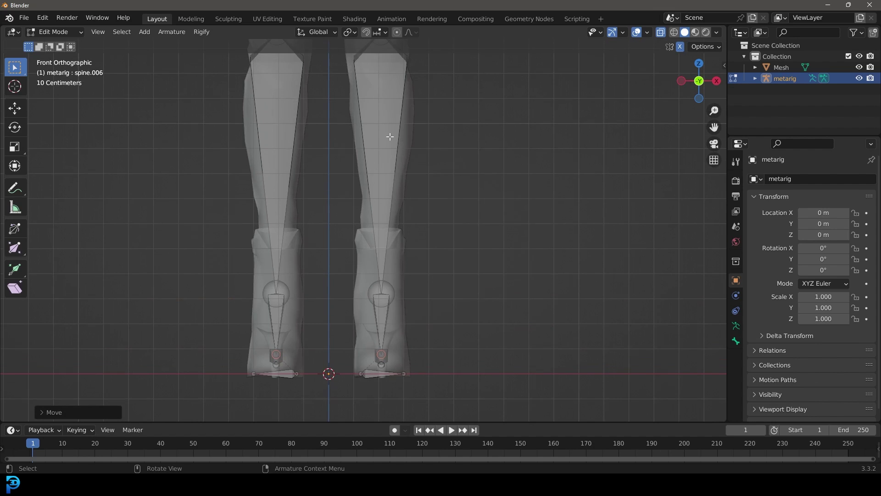
{"action": "middle_click_drag", "start_coordinate": [392, 136], "coordinate": [398, 319], "text": "shift"}
{"action": "middle_click_drag", "start_coordinate": [404, 70], "coordinate": [388, 272], "text": "shift"}
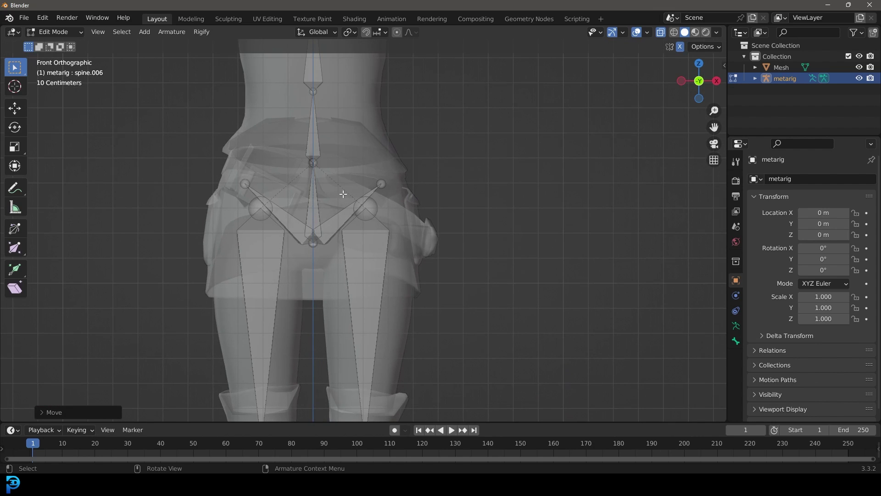
{"action": "scroll", "coordinate": [340, 137], "scroll_direction": "up", "scroll_amount": 5, "text": "shift"}
{"action": "scroll", "coordinate": [358, 135], "scroll_direction": "down", "scroll_amount": 3}
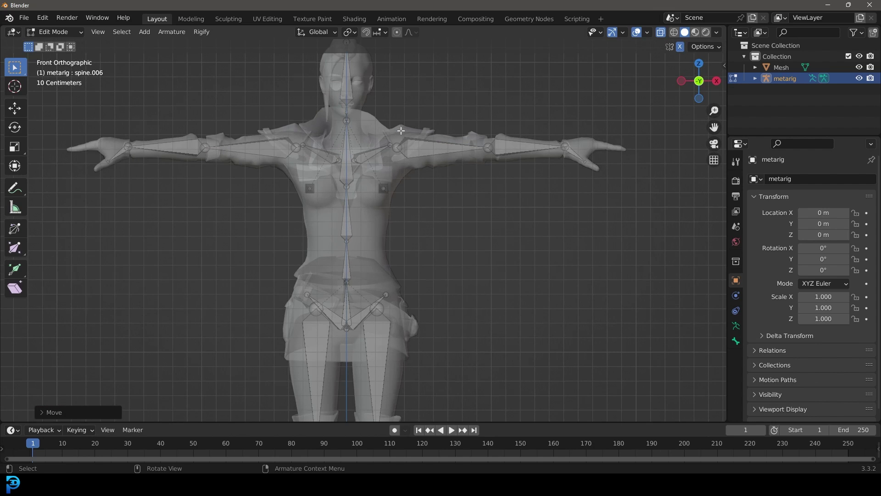
{"action": "scroll", "coordinate": [392, 170], "scroll_direction": "up", "scroll_amount": 5}
{"action": "left_click", "coordinate": [357, 223]}
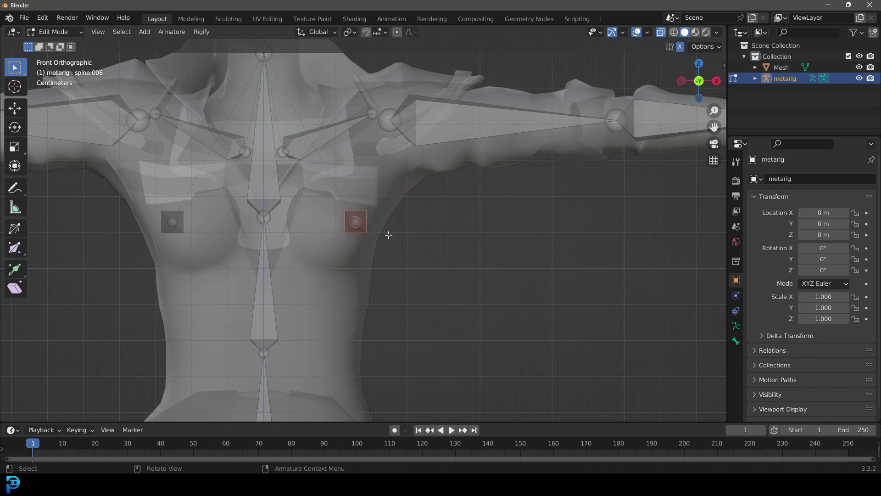
{"action": "key", "text": "g"}
{"action": "left_click", "coordinate": [366, 234]}
Move the left hand bone's tip up to the knuckles in front view and align it with the palm in top view.
{"action": "scroll", "coordinate": [397, 219], "scroll_direction": "down", "scroll_amount": 4}
{"action": "mouse_move", "coordinate": [398, 219]}
{"action": "middle_mouse_down"}
{"action": "mouse_move", "coordinate": [354, 238]}
{"action": "mouse_move", "coordinate": [335, 312]}
{"action": "mouse_move", "coordinate": [429, 167]}
{"action": "mouse_move", "coordinate": [413, 184]}
{"action": "mouse_move", "coordinate": [427, 193]}
{"action": "mouse_move", "coordinate": [419, 230]}
{"action": "mouse_move", "coordinate": [413, 189]}
{"action": "mouse_move", "coordinate": [395, 210]}
{"action": "middle_mouse_up"}
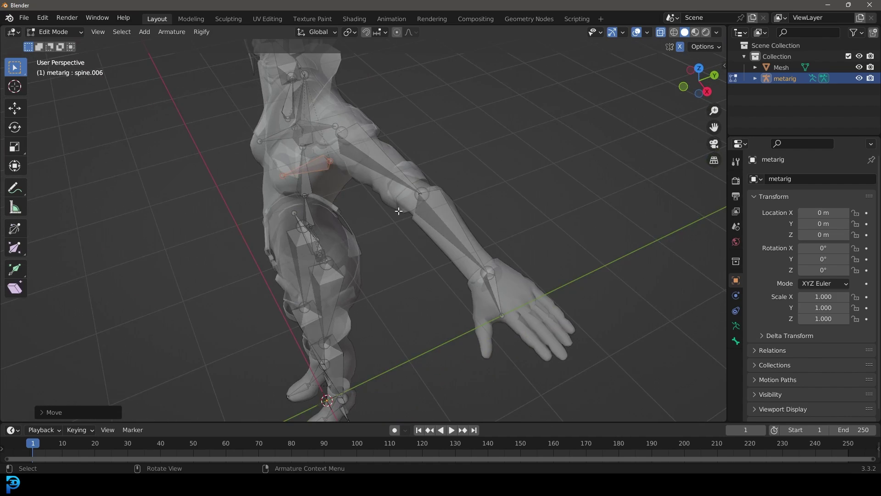
{"action": "key", "text": "KP_1"}
{"action": "middle_click_drag", "start_coordinate": [466, 224], "coordinate": [229, 365], "text": "shift"}
{"action": "scroll", "coordinate": [330, 335], "scroll_direction": "up", "scroll_amount": 3}
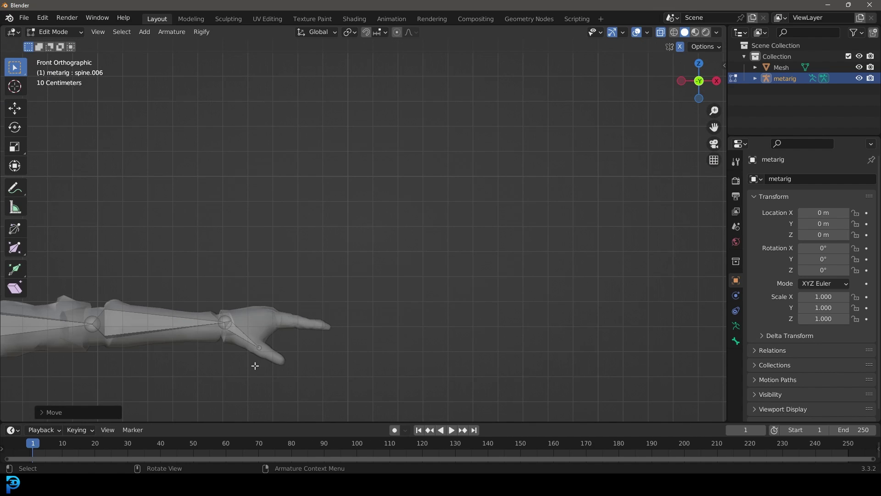
{"action": "left_click_drag", "start_coordinate": [259, 350], "coordinate": [287, 332]}
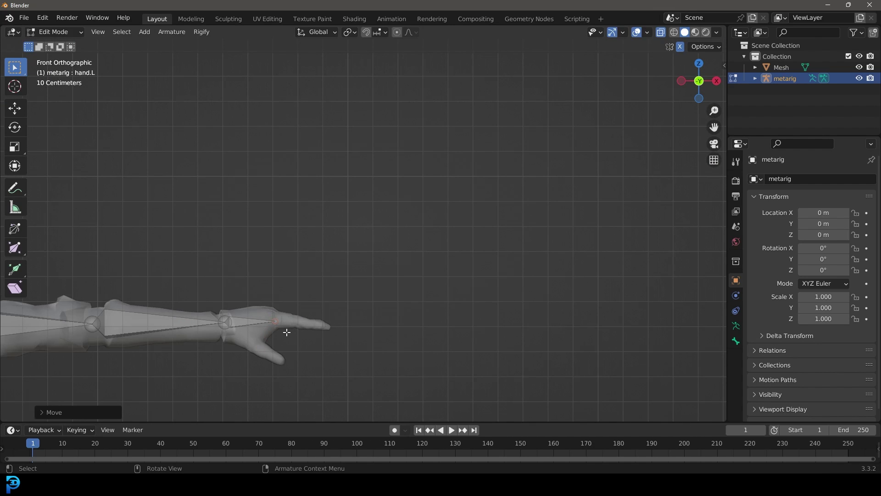
{"action": "key", "text": "KP_7"}
{"action": "key", "text": "g"}
{"action": "left_click", "coordinate": [301, 261]}
Turn off X-axis mirror editing for the armature and disable the X-ray display.
{"action": "scroll", "coordinate": [265, 267], "scroll_direction": "down", "scroll_amount": 7}
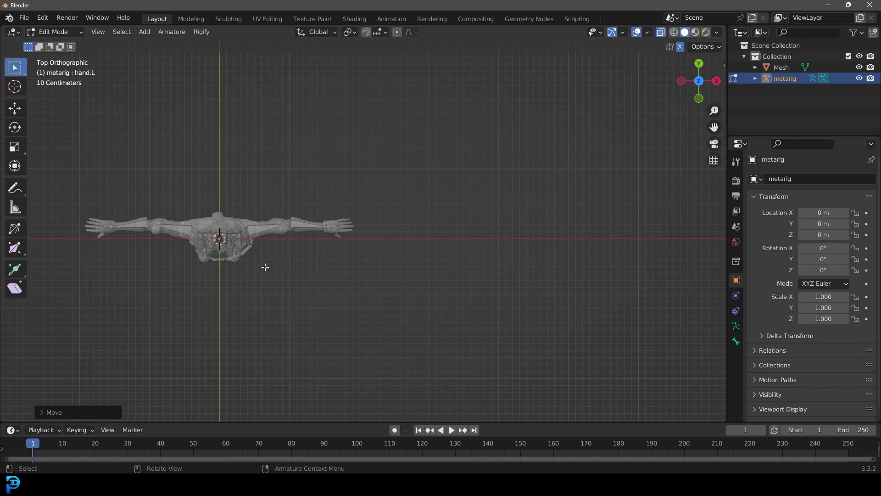
{"action": "middle_click_drag", "start_coordinate": [241, 289], "coordinate": [337, 283], "text": "shift"}
{"action": "scroll", "coordinate": [337, 283], "scroll_direction": "up", "scroll_amount": 3}
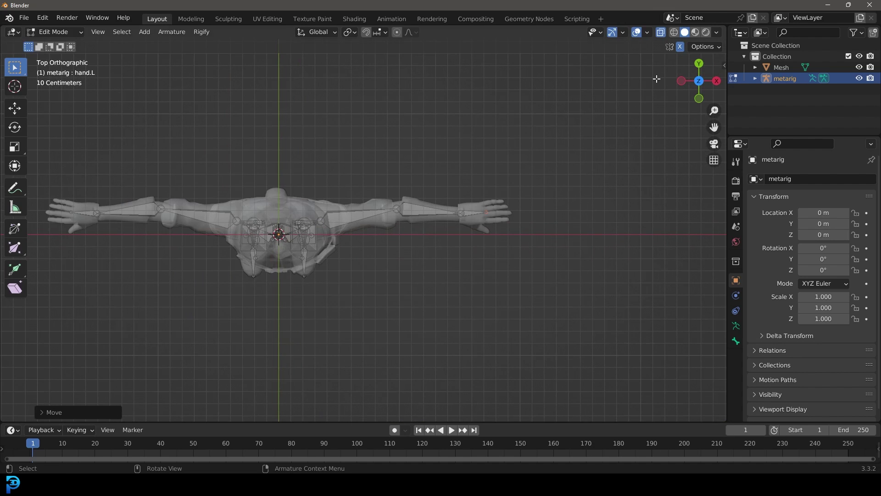
{"action": "left_click", "coordinate": [682, 45]}
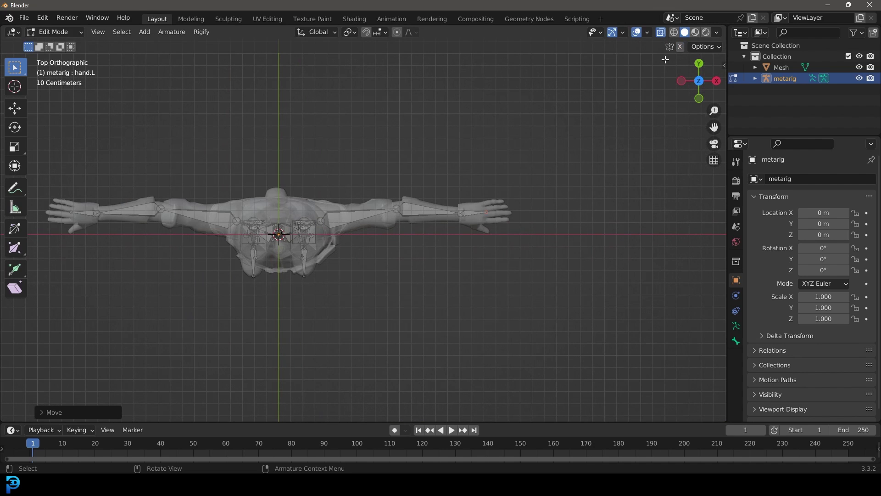
{"action": "left_click", "coordinate": [661, 32]}
{"action": "middle_click_drag", "start_coordinate": [511, 134], "coordinate": [318, 209]}
Return the meta-rig to Object Mode and show the scene in wireframe to inspect how the bones fit inside the mesh.
{"action": "left_click", "coordinate": [49, 33]}
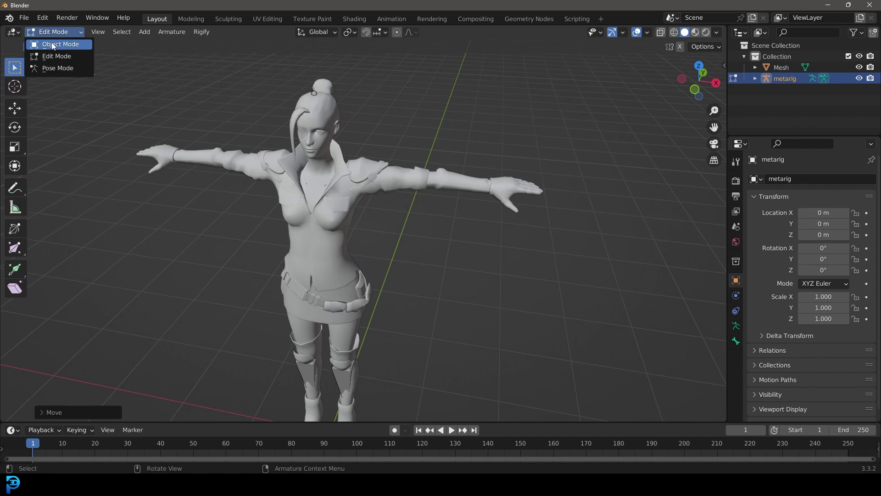
{"action": "left_click", "coordinate": [60, 44]}
{"action": "key", "text": "z"}
{"action": "left_click", "coordinate": [302, 208]}
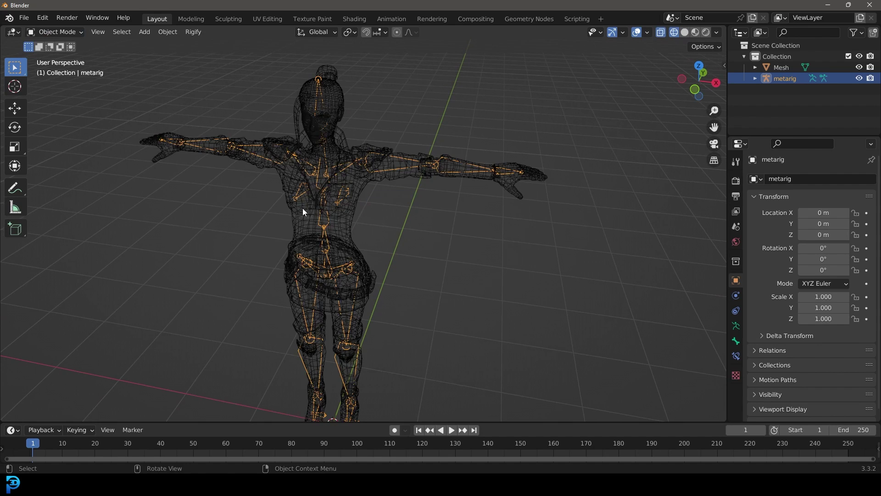
{"action": "scroll", "coordinate": [317, 229], "scroll_direction": "up", "scroll_amount": 2}
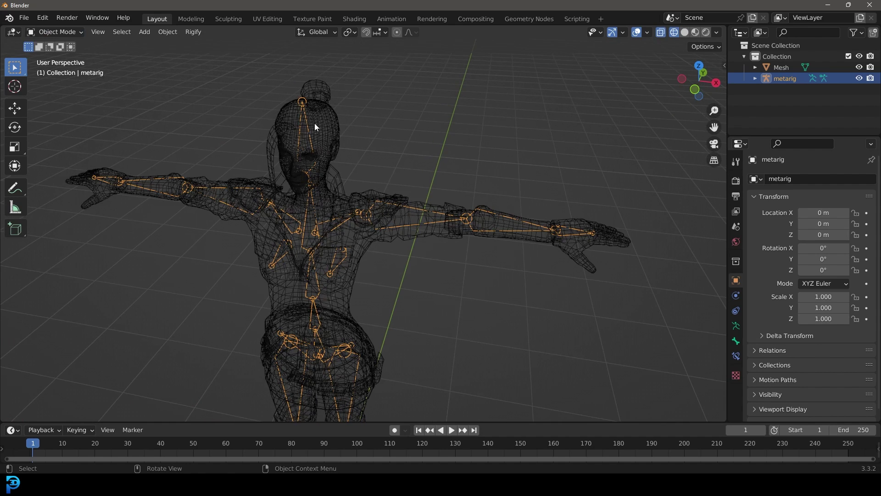
{"action": "scroll", "coordinate": [310, 233], "scroll_direction": "up", "scroll_amount": 2}
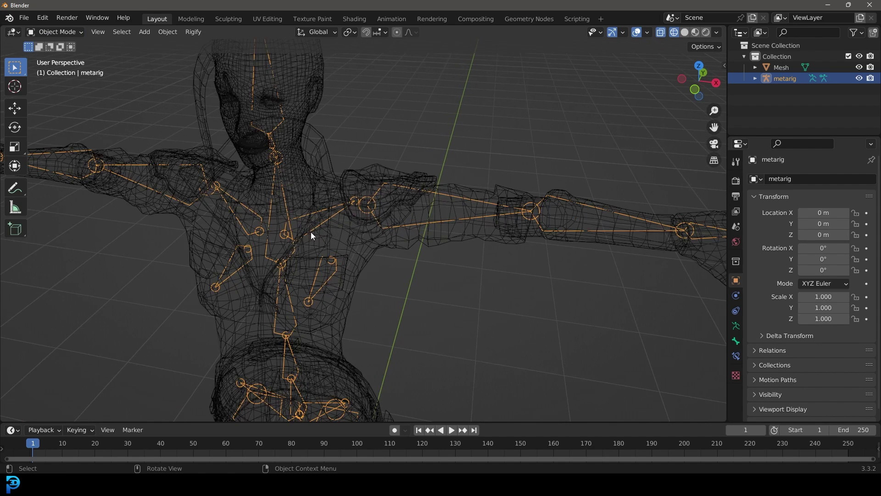
{"action": "middle_click_drag", "start_coordinate": [326, 231], "coordinate": [356, 199], "text": "shift"}
{"action": "scroll", "coordinate": [329, 239], "scroll_direction": "up", "scroll_amount": 1}
{"action": "scroll", "coordinate": [340, 259], "scroll_direction": "down", "scroll_amount": 2}
{"action": "key", "text": "g"}
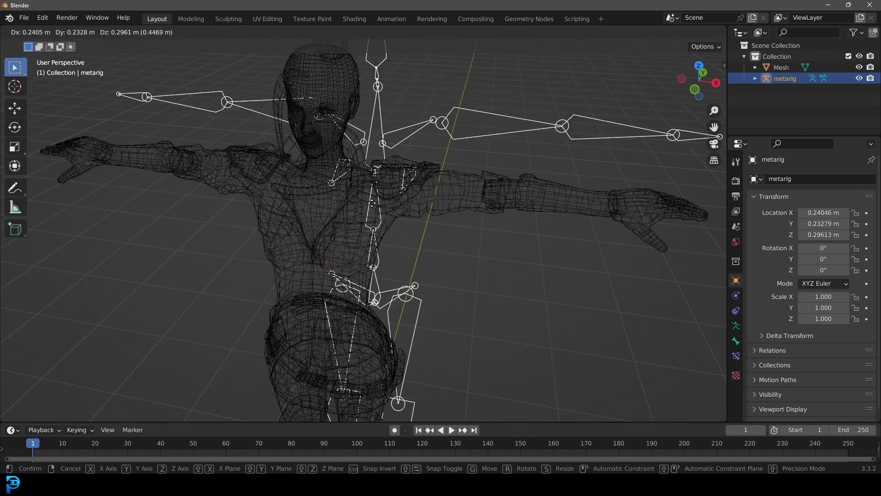
{"action": "key", "text": "Escape"}
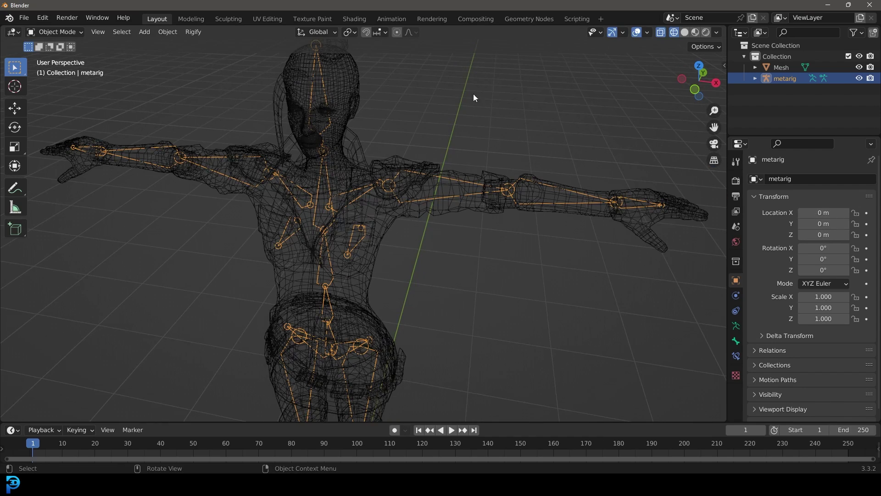
Generate the Rigify control rig from the fitted meta-rig.
{"action": "left_click", "coordinate": [736, 327]}
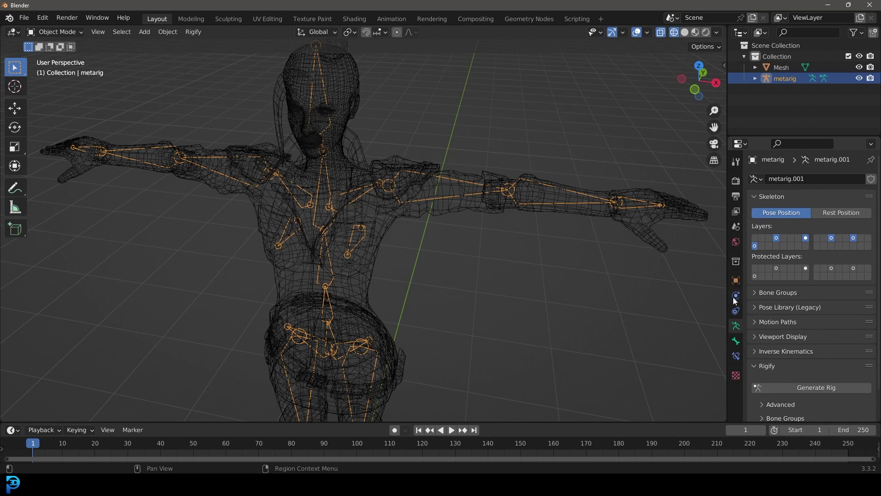
{"action": "scroll", "coordinate": [794, 264], "scroll_direction": "down", "scroll_amount": 2}
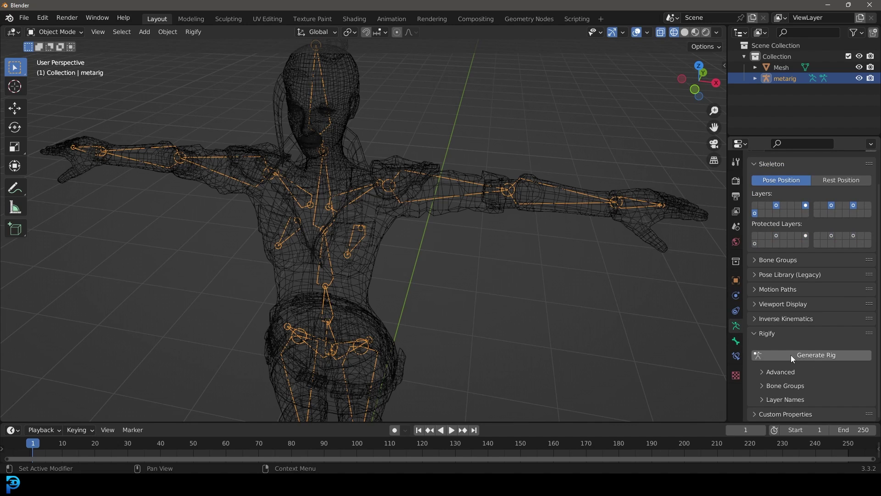
{"action": "left_click", "coordinate": [816, 354]}
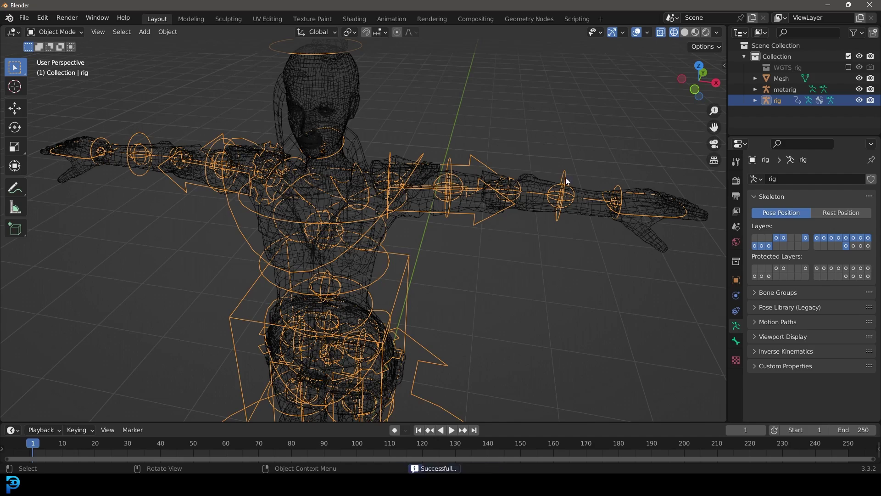
Switch the viewport back to solid shading and inspect the generated rig's controls around the character.
{"action": "mouse_move", "coordinate": [190, 139]}
{"action": "middle_mouse_down"}
{"action": "mouse_move", "coordinate": [400, 202]}
{"action": "mouse_move", "coordinate": [310, 189]}
{"action": "mouse_move", "coordinate": [425, 193]}
{"action": "mouse_move", "coordinate": [422, 164]}
{"action": "middle_mouse_up"}
{"action": "key", "text": "z"}
{"action": "left_click", "coordinate": [489, 161]}
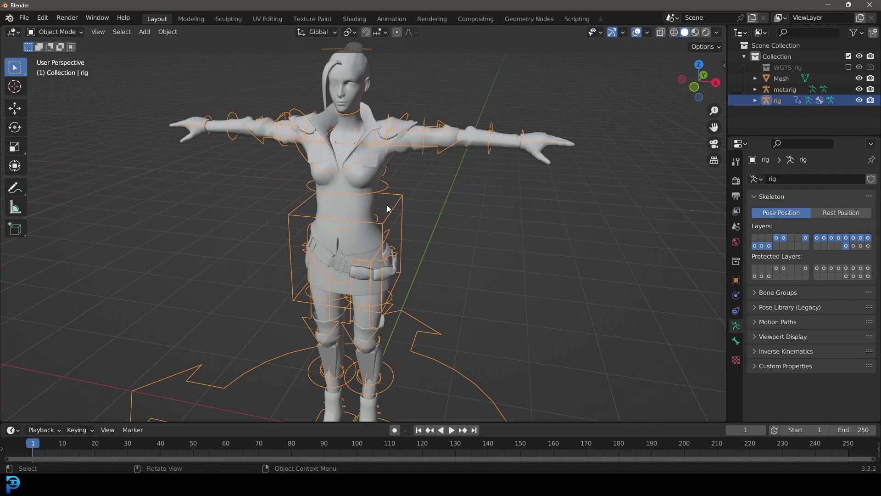
{"action": "middle_click_drag", "start_coordinate": [396, 233], "coordinate": [440, 195]}
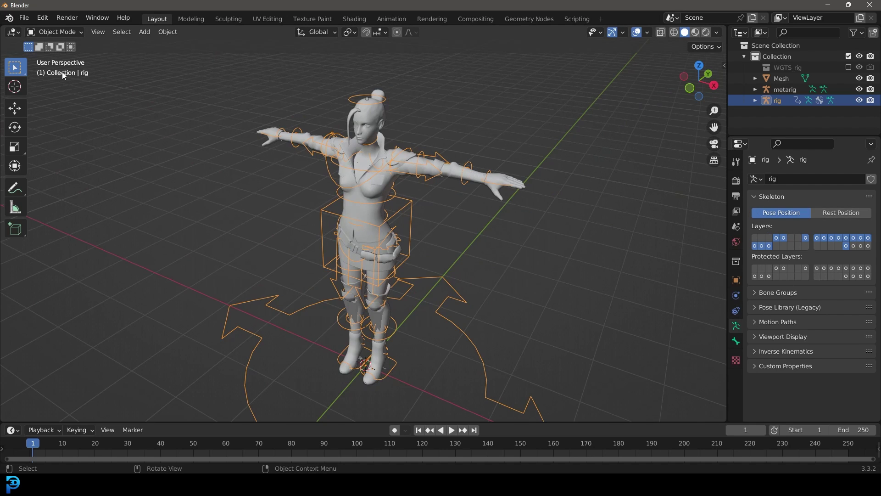
{"action": "key", "text": "g"}
{"action": "right_click", "coordinate": [301, 141]}
Switch the generated rig to Pose Mode.
{"action": "left_click", "coordinate": [72, 32]}
{"action": "left_click", "coordinate": [58, 68]}
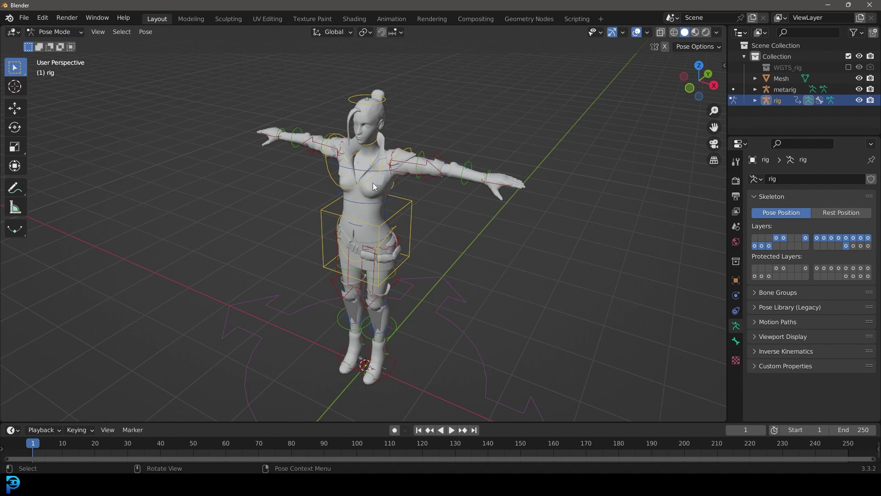
{"action": "scroll", "coordinate": [373, 182], "scroll_direction": "up", "scroll_amount": 2}
{"action": "scroll", "coordinate": [426, 262], "scroll_direction": "down", "scroll_amount": 1}
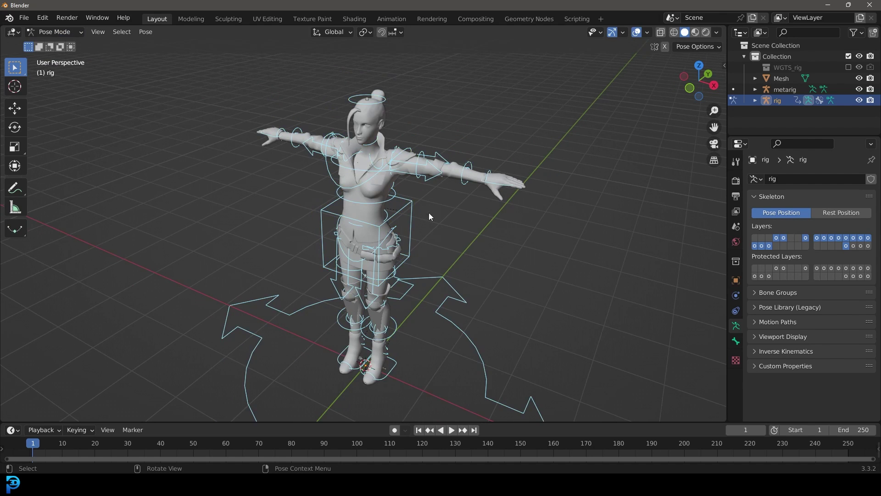
Hide the rig's control bones, turn on the deform bone layer and show the character in wireframe.
{"action": "scroll", "coordinate": [435, 213], "scroll_direction": "up", "scroll_amount": 2}
{"action": "key", "text": "h"}
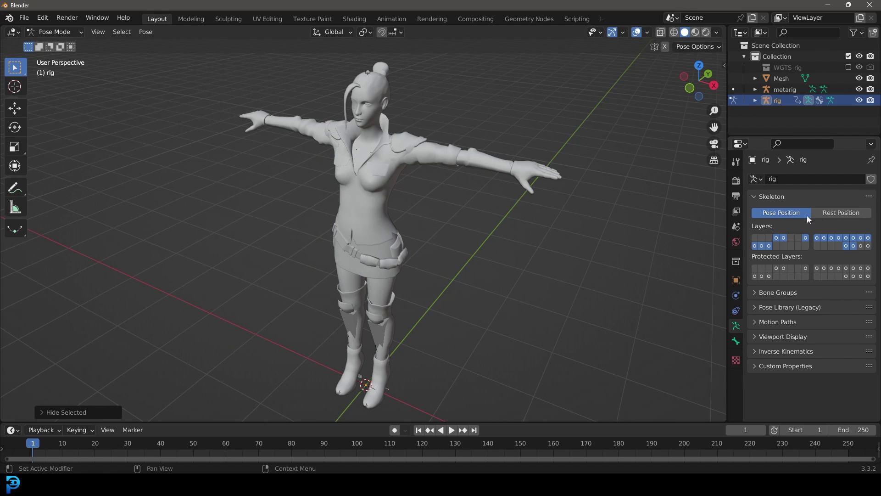
{"action": "key", "text": "z"}
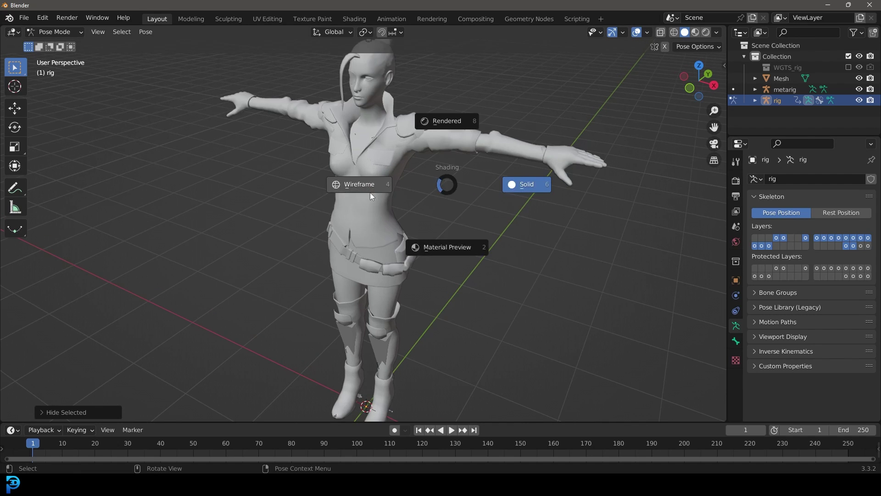
{"action": "left_click", "coordinate": [367, 187]}
{"action": "mouse_move", "coordinate": [358, 166]}
{"action": "middle_mouse_down"}
{"action": "mouse_move", "coordinate": [375, 135]}
{"action": "mouse_move", "coordinate": [318, 143]}
{"action": "middle_mouse_up"}
{"action": "scroll", "coordinate": [346, 169], "scroll_direction": "up", "scroll_amount": 2}
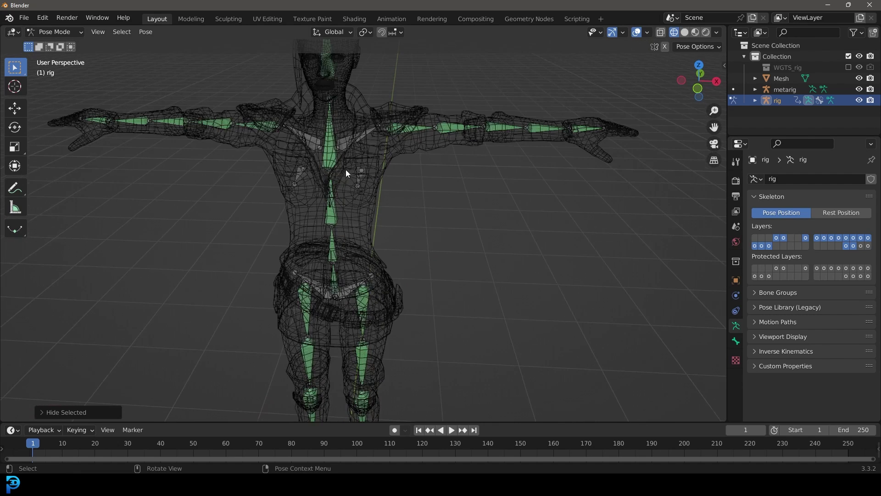
Select the left upper arm deform bone and check its name and Deform setting in the bone properties.
{"action": "left_click", "coordinate": [410, 127]}
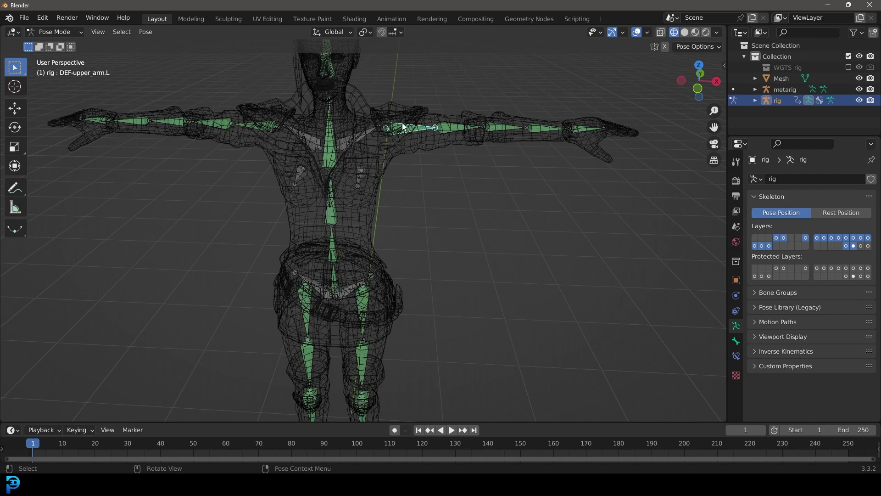
{"action": "left_click", "coordinate": [736, 341]}
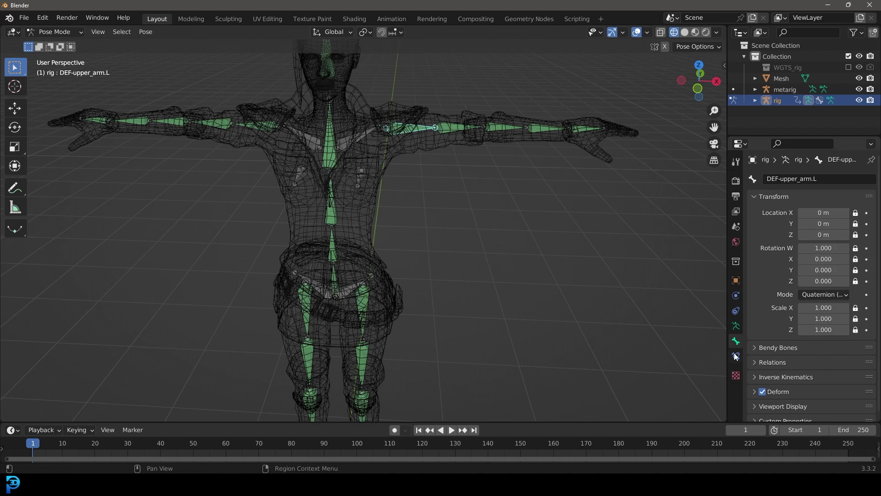
{"action": "left_click", "coordinate": [735, 325]}
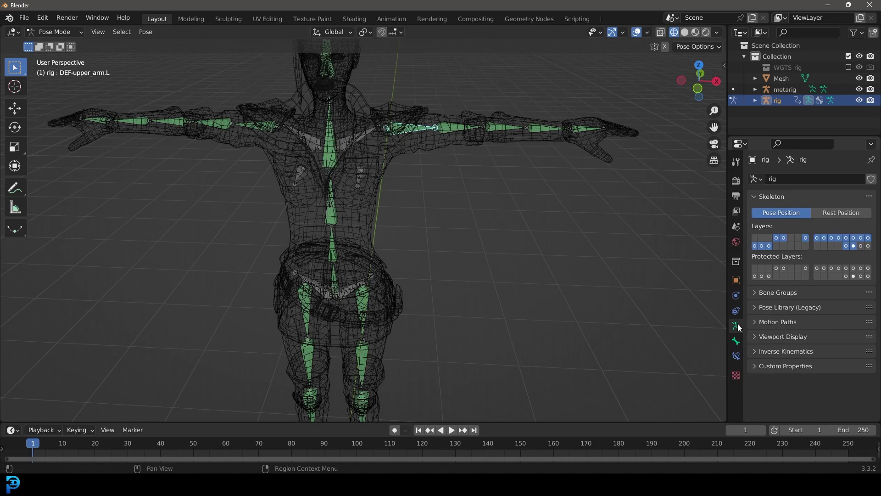
Show the mechanism bone layer instead and check the left upper arm MCH bone's name and Deform setting.
{"action": "left_click", "coordinate": [861, 246], "text": "shift"}
{"action": "left_click", "coordinate": [403, 130]}
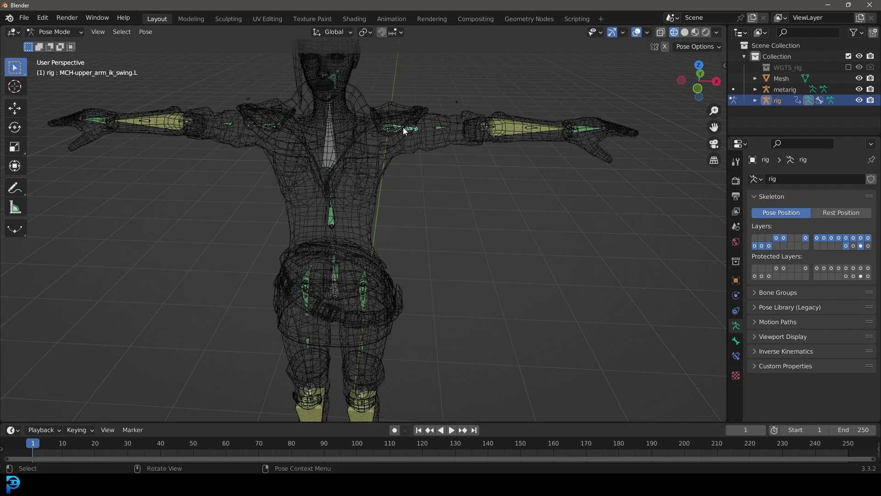
{"action": "left_click", "coordinate": [735, 341]}
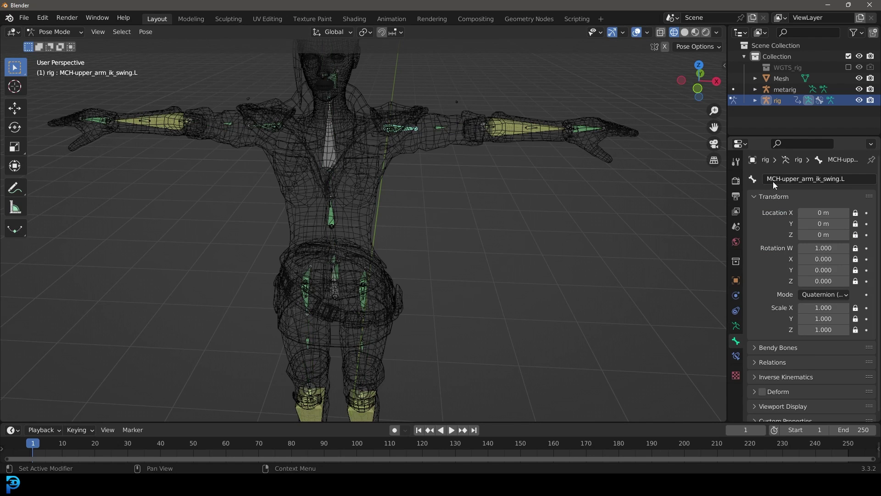
{"action": "left_click", "coordinate": [736, 325]}
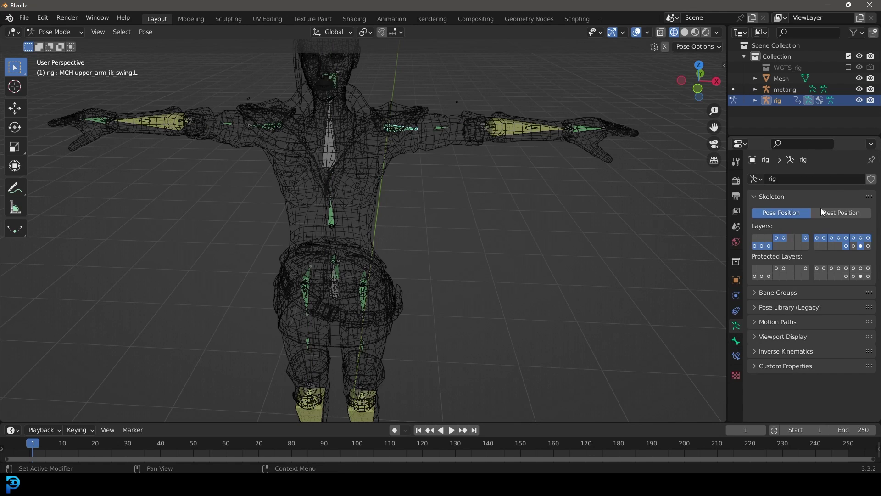
Swap the mechanism bone layer back for the deform bone layer and return the rig to Object Mode.
{"action": "left_click", "coordinate": [861, 246], "text": "shift"}
{"action": "left_click", "coordinate": [853, 246], "text": "shift"}
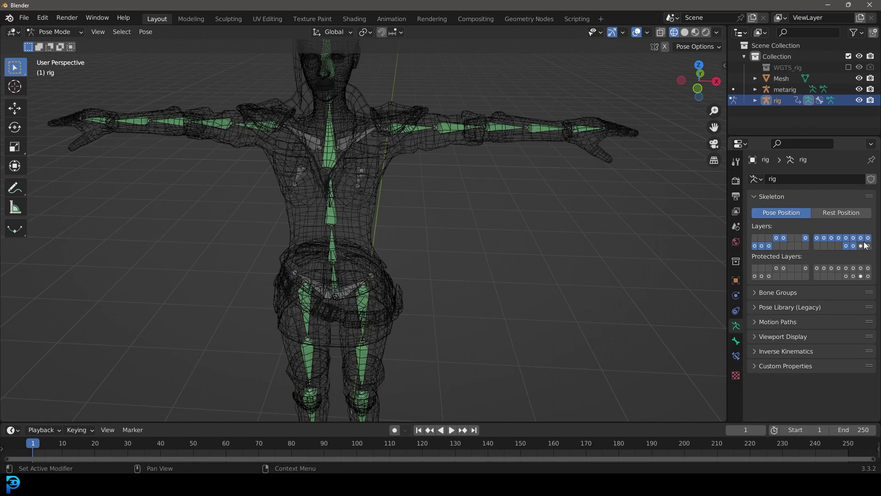
{"action": "middle_click_drag", "start_coordinate": [550, 178], "coordinate": [449, 173]}
{"action": "scroll", "coordinate": [449, 173], "scroll_direction": "down", "scroll_amount": 5}
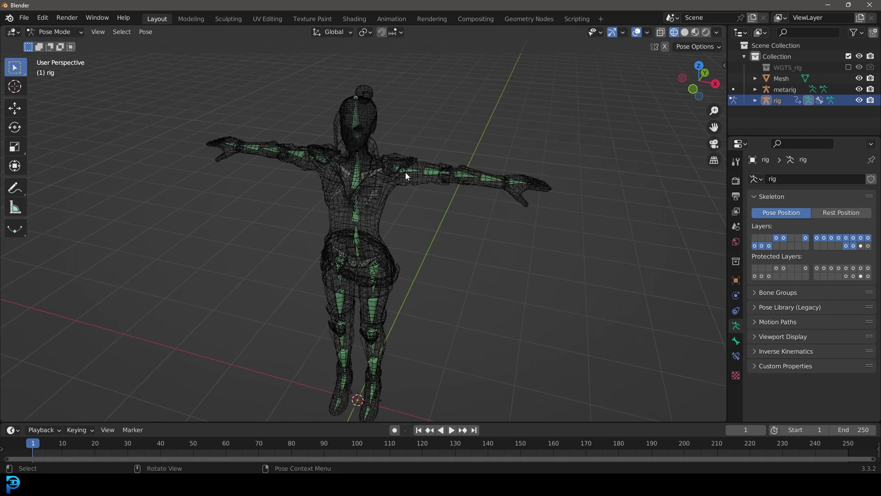
{"action": "left_click", "coordinate": [406, 172]}
{"action": "left_click", "coordinate": [48, 32]}
{"action": "left_click", "coordinate": [49, 45]}
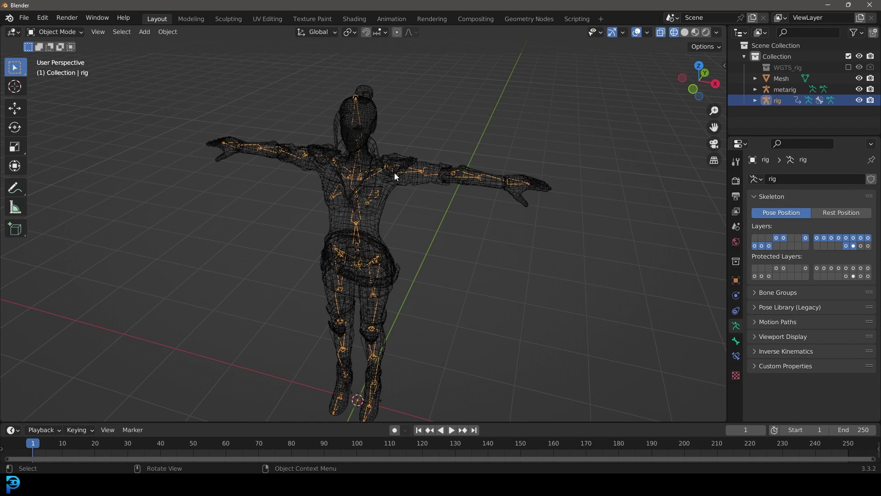
{"action": "middle_click_drag", "start_coordinate": [369, 172], "coordinate": [352, 220], "text": "shift"}
{"action": "scroll", "coordinate": [351, 219], "scroll_direction": "up", "scroll_amount": 2}
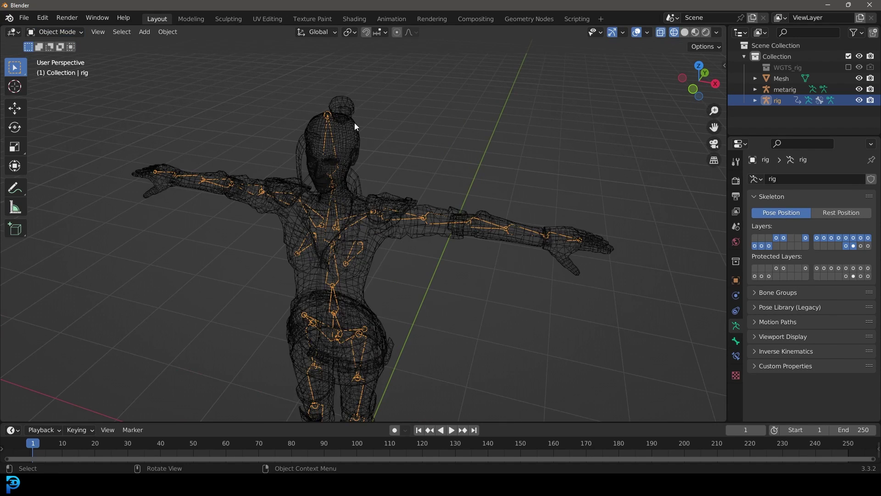
{"action": "left_click", "coordinate": [354, 123]}
{"action": "scroll", "coordinate": [340, 112], "scroll_direction": "up", "scroll_amount": 3}
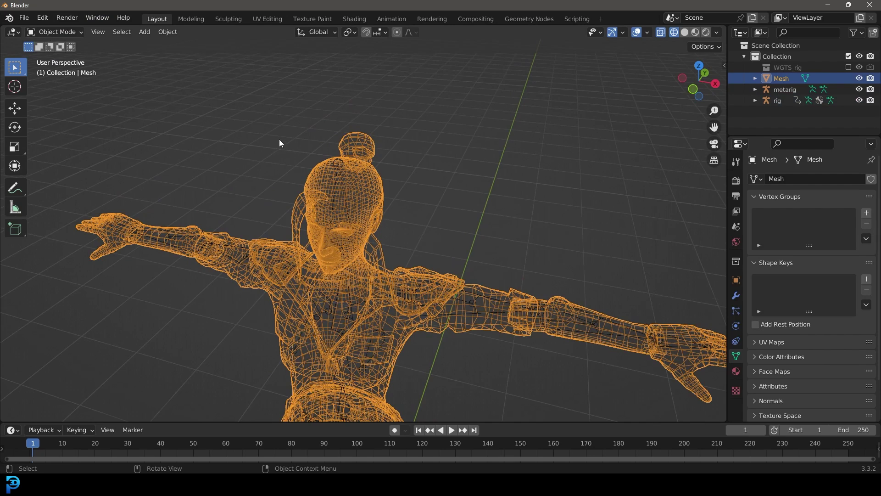
{"action": "scroll", "coordinate": [279, 144], "scroll_direction": "up", "scroll_amount": 2}
{"action": "left_click", "coordinate": [326, 131], "text": "shift"}
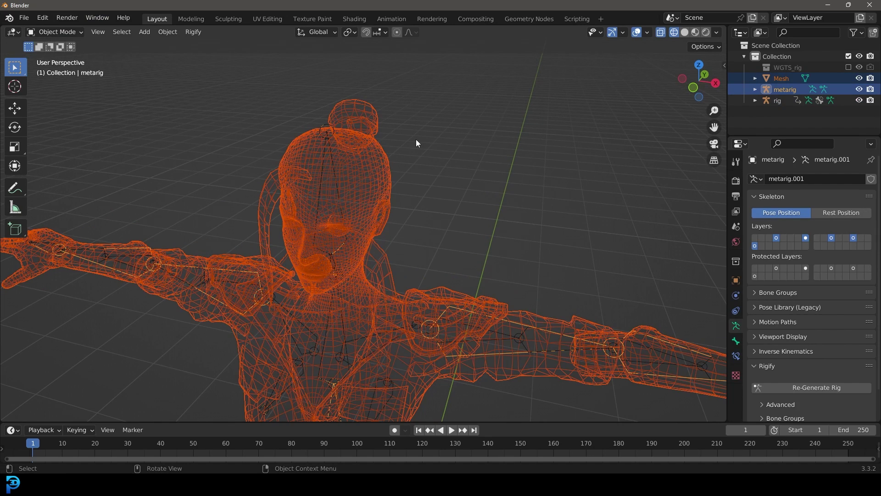
{"action": "scroll", "coordinate": [415, 143], "scroll_direction": "down", "scroll_amount": 3}
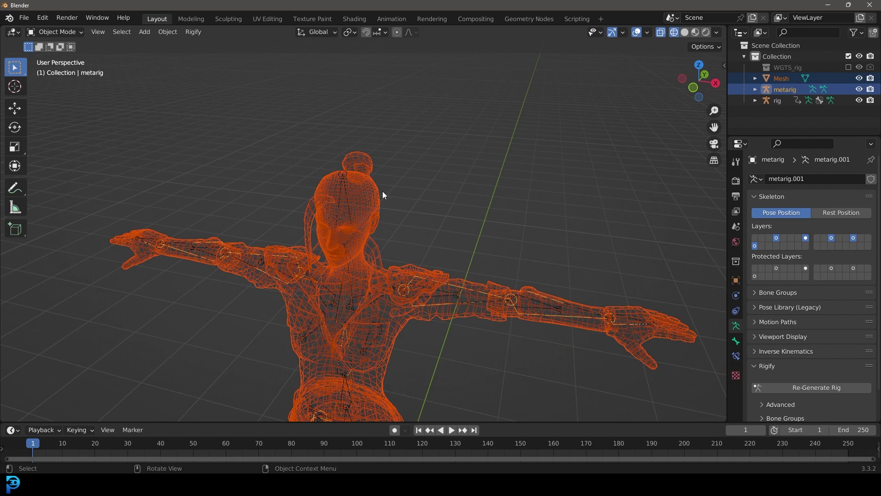
{"action": "key", "text": "z"}
{"action": "left_click", "coordinate": [428, 194]}
{"action": "scroll", "coordinate": [352, 176], "scroll_direction": "down", "scroll_amount": 3}
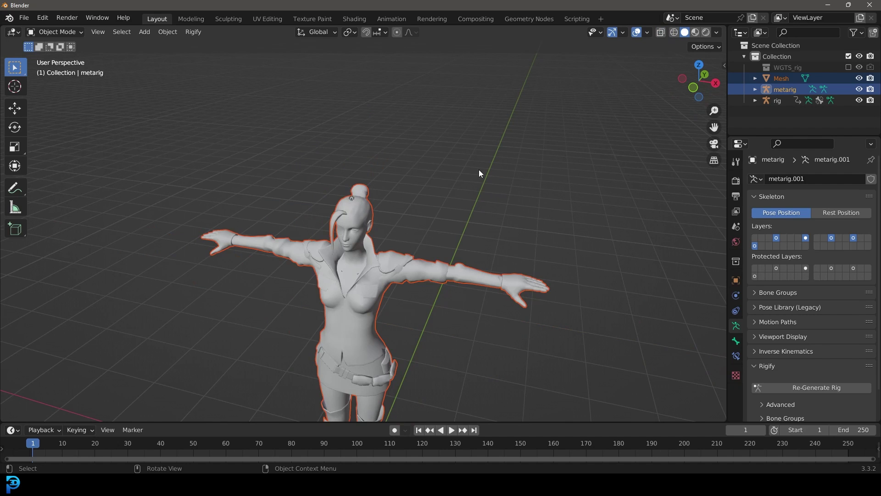
{"action": "scroll", "coordinate": [371, 193], "scroll_direction": "up", "scroll_amount": 3}
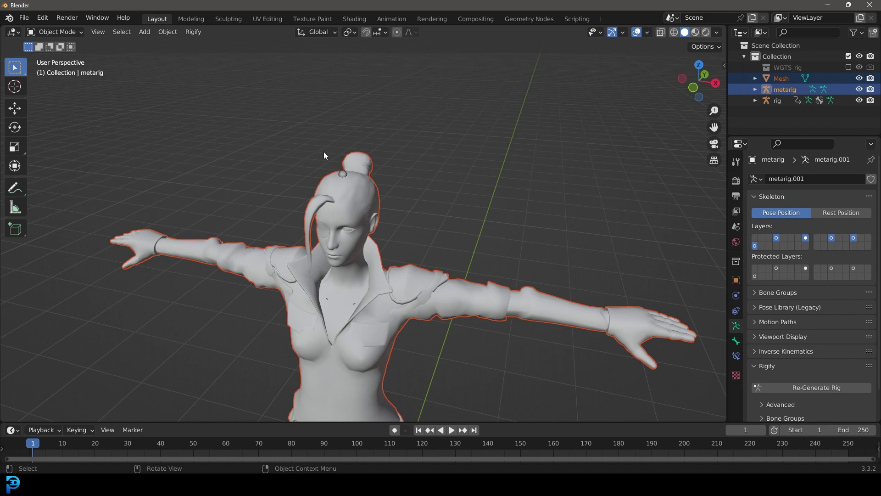
{"action": "left_click", "coordinate": [392, 177]}
{"action": "scroll", "coordinate": [392, 176], "scroll_direction": "up", "scroll_amount": 1}
{"action": "key", "text": "shift+z"}
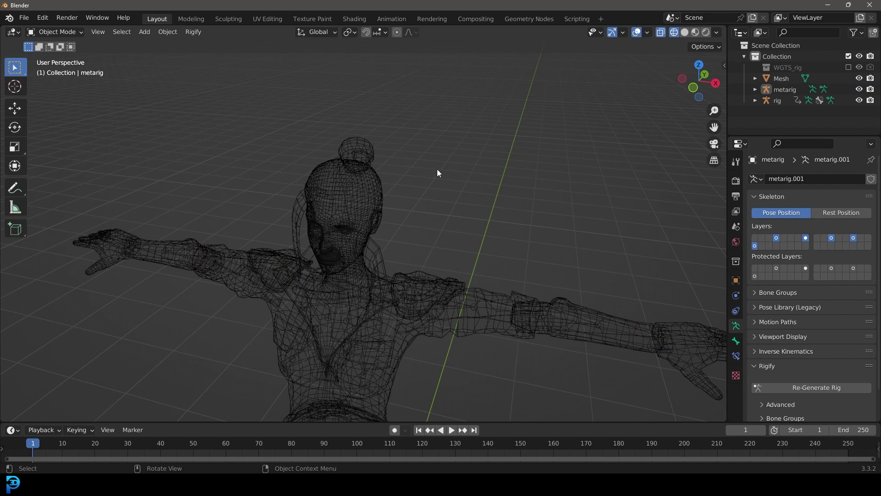
Move the meta-rig into a new collection and hide that collection in the viewport.
{"action": "left_click", "coordinate": [783, 90]}
{"action": "key", "text": "g"}
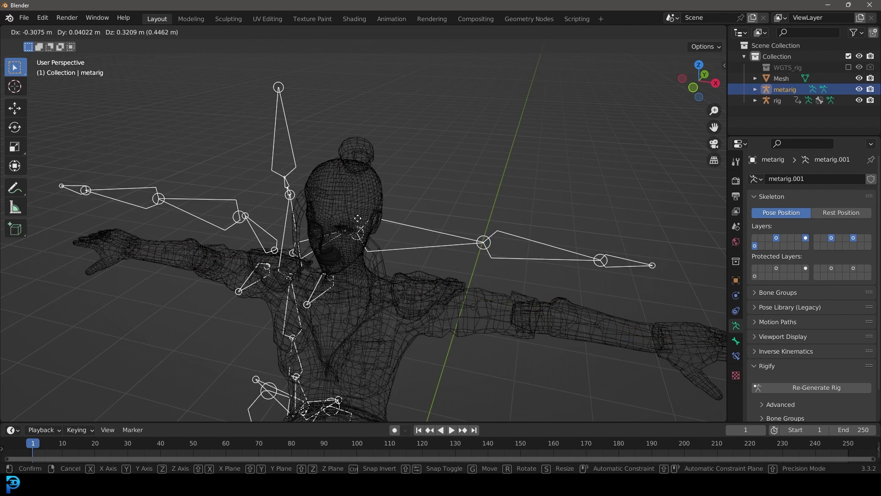
{"action": "right_click", "coordinate": [382, 188]}
{"action": "key", "text": "m"}
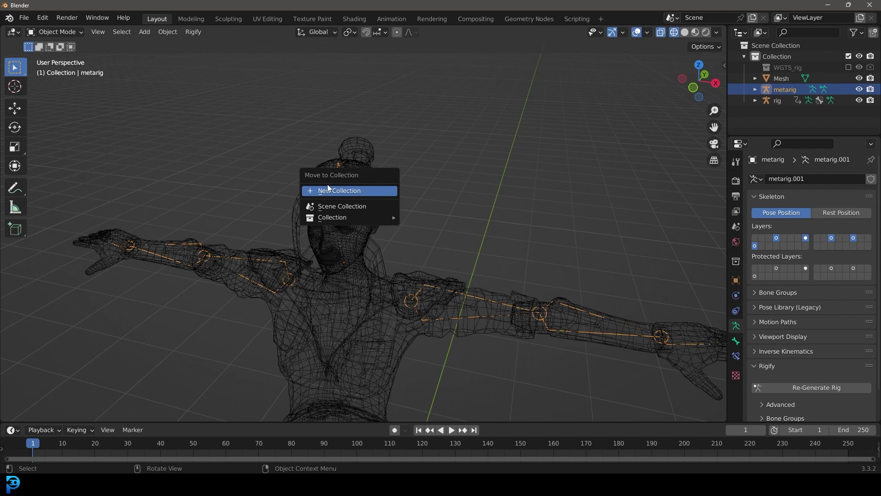
{"action": "left_click", "coordinate": [330, 190]}
{"action": "left_click", "coordinate": [342, 221]}
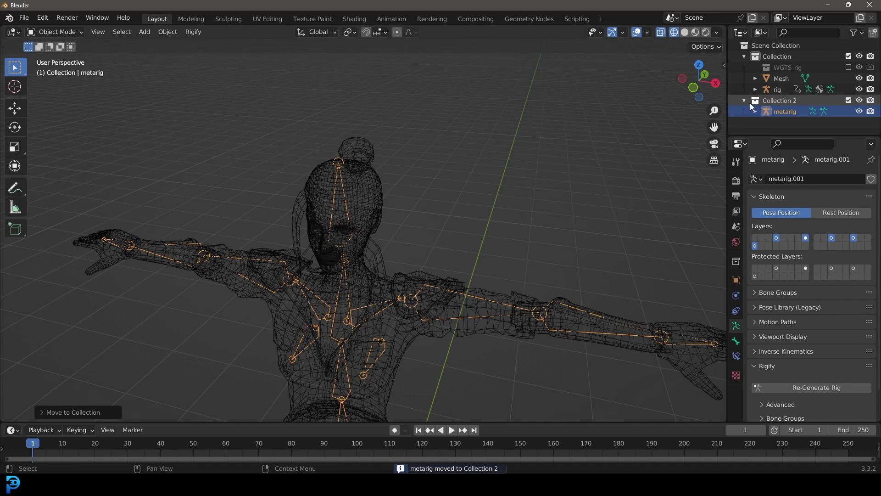
{"action": "left_click", "coordinate": [859, 100]}
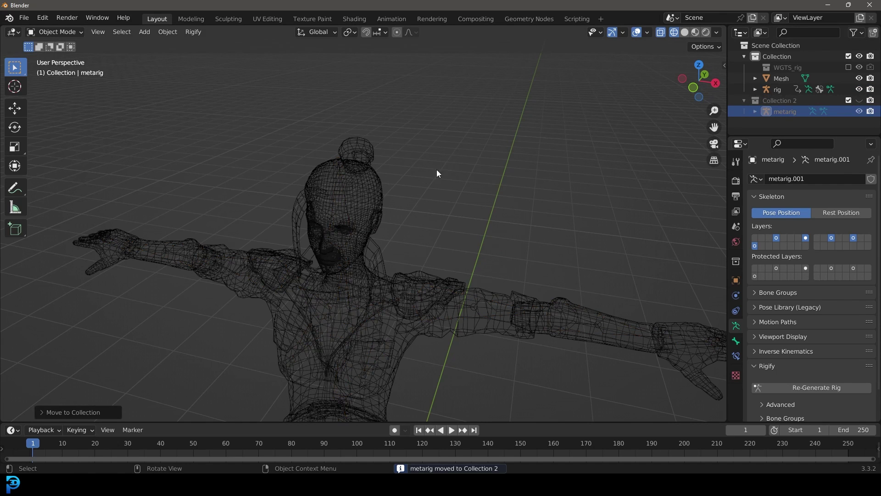
Select the character mesh with the generated rig as the active object and parent it using Armature Deform With Automatic Weights.
{"action": "left_click", "coordinate": [340, 167]}
{"action": "left_click", "coordinate": [339, 166]}
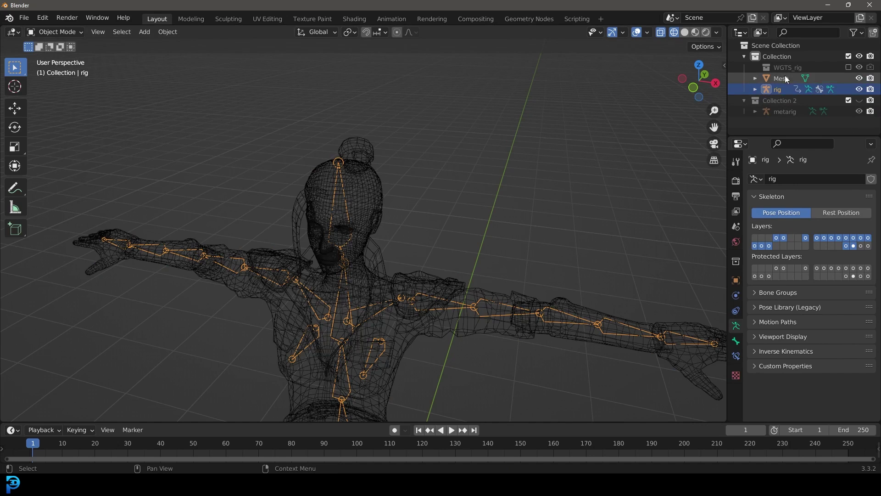
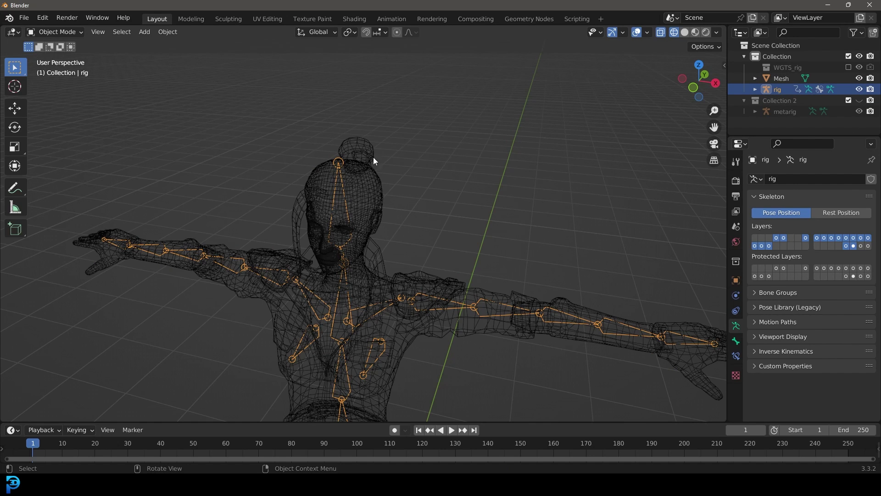
{"action": "left_click", "coordinate": [379, 170]}
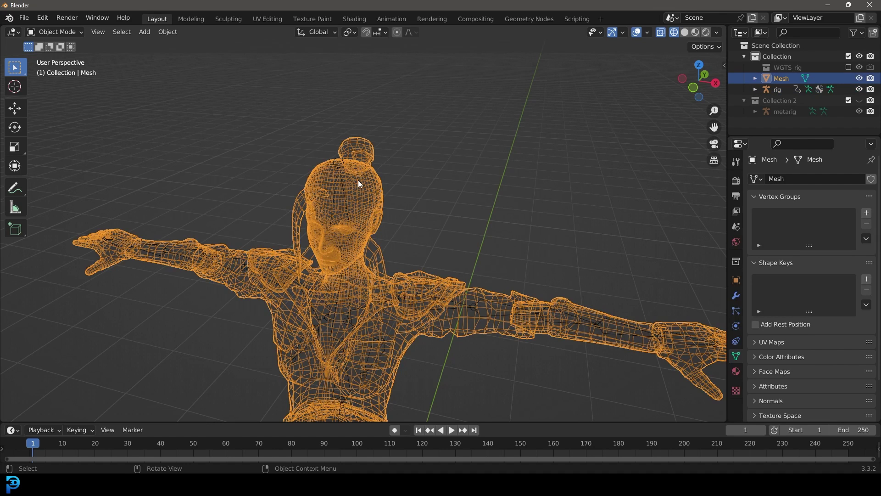
{"action": "scroll", "coordinate": [386, 167], "scroll_direction": "up", "scroll_amount": 2}
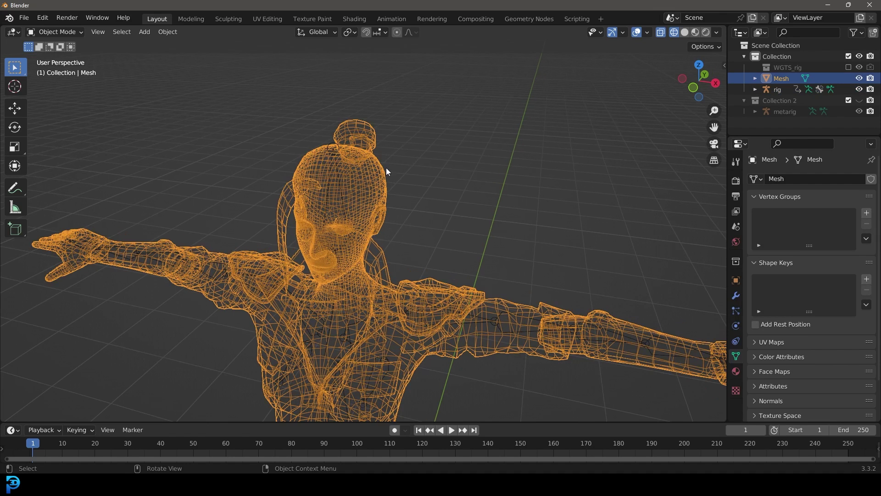
{"action": "left_click", "coordinate": [329, 140], "text": "shift"}
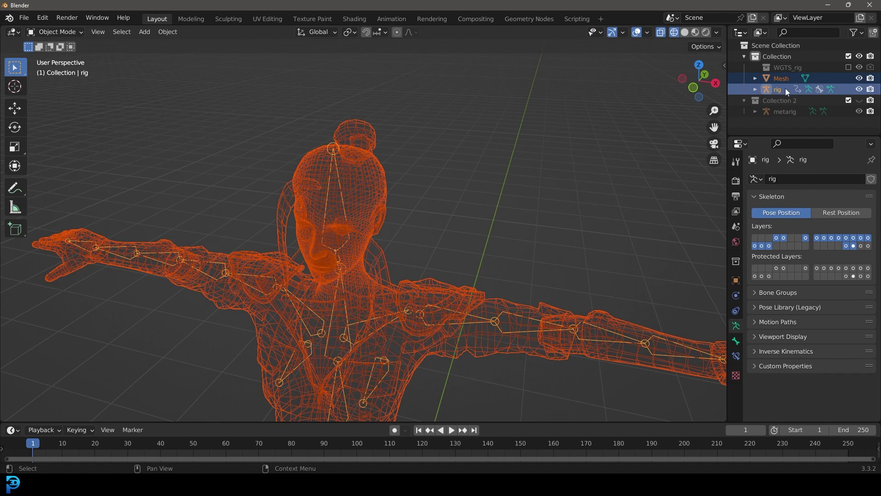
{"action": "scroll", "coordinate": [342, 156], "scroll_direction": "up", "scroll_amount": 1}
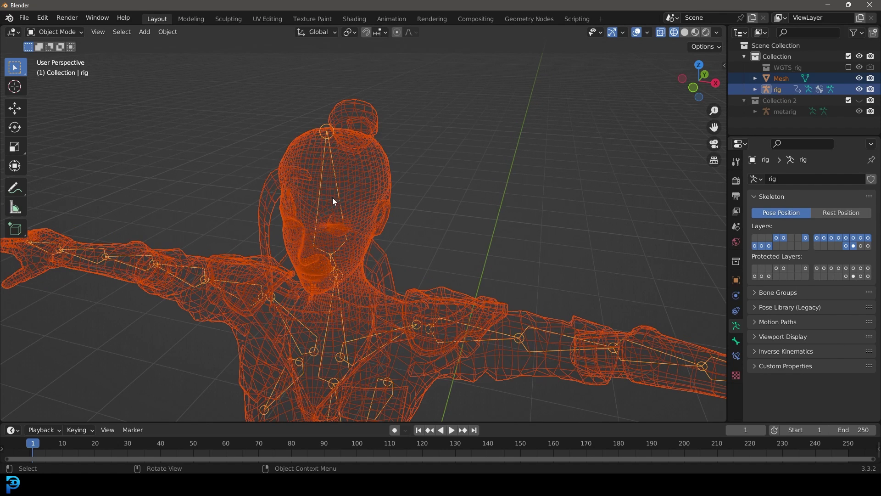
{"action": "key", "text": "ctrl+p"}
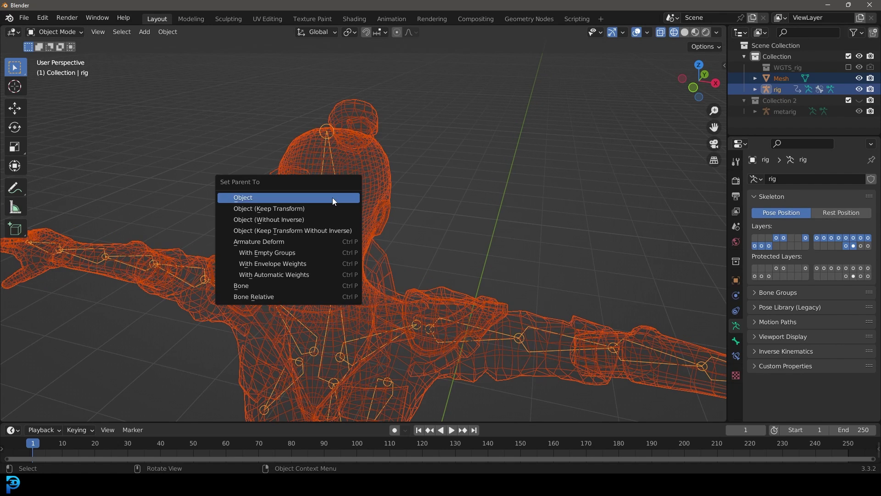
{"action": "left_click", "coordinate": [309, 274]}
Switch the viewport to solid shading and inspect the parented character's head and shoulders.
{"action": "scroll", "coordinate": [418, 192], "scroll_direction": "down", "scroll_amount": 3}
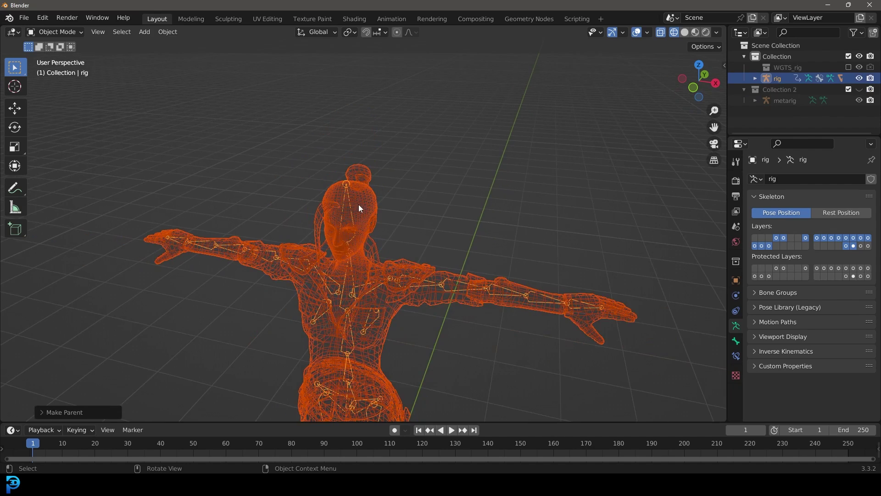
{"action": "mouse_move", "coordinate": [359, 205]}
{"action": "middle_mouse_down"}
{"action": "mouse_move", "coordinate": [344, 196]}
{"action": "mouse_move", "coordinate": [356, 196]}
{"action": "middle_mouse_up"}
{"action": "key", "text": "z"}
{"action": "left_click", "coordinate": [384, 193]}
{"action": "scroll", "coordinate": [385, 190], "scroll_direction": "up", "scroll_amount": 3}
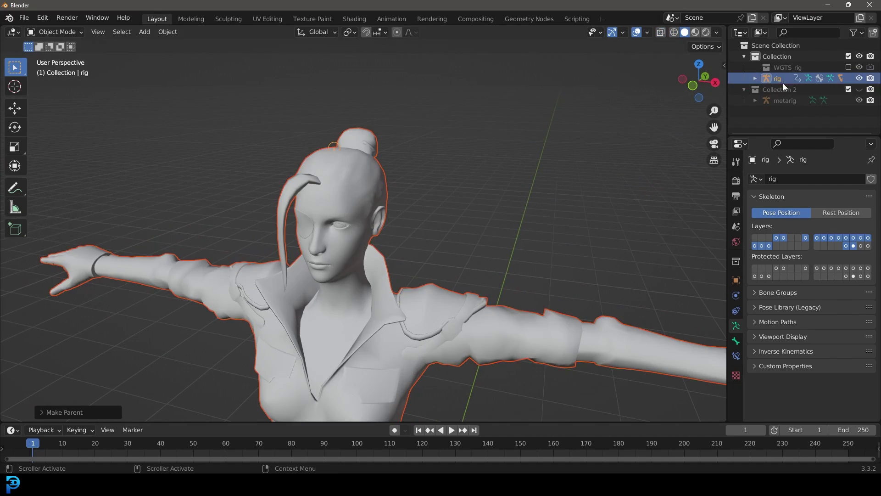
Select only the generated rig, put it in Pose Mode and turn off its deform bone layer.
{"action": "left_click", "coordinate": [340, 142]}
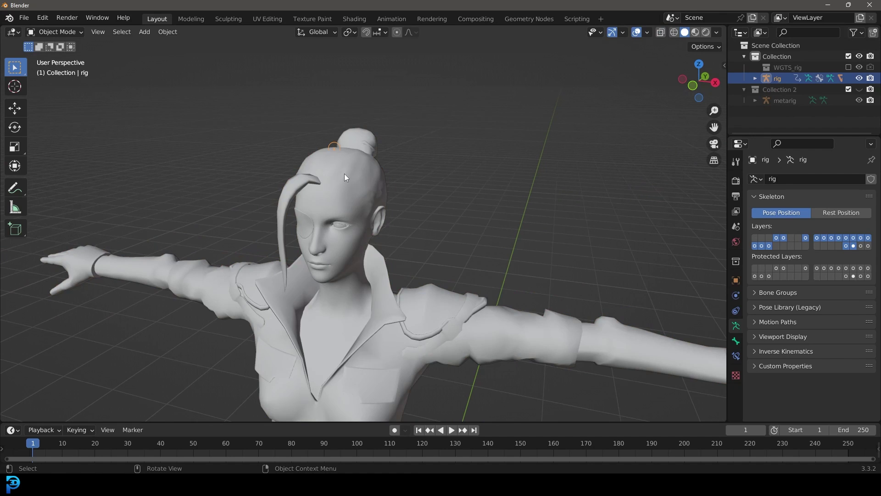
{"action": "left_click", "coordinate": [66, 32]}
{"action": "left_click", "coordinate": [67, 68]}
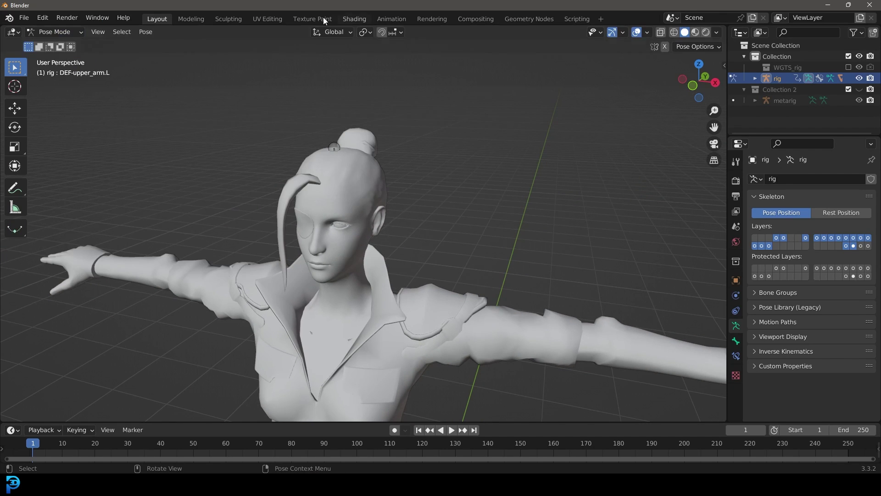
{"action": "left_click", "coordinate": [854, 245]}
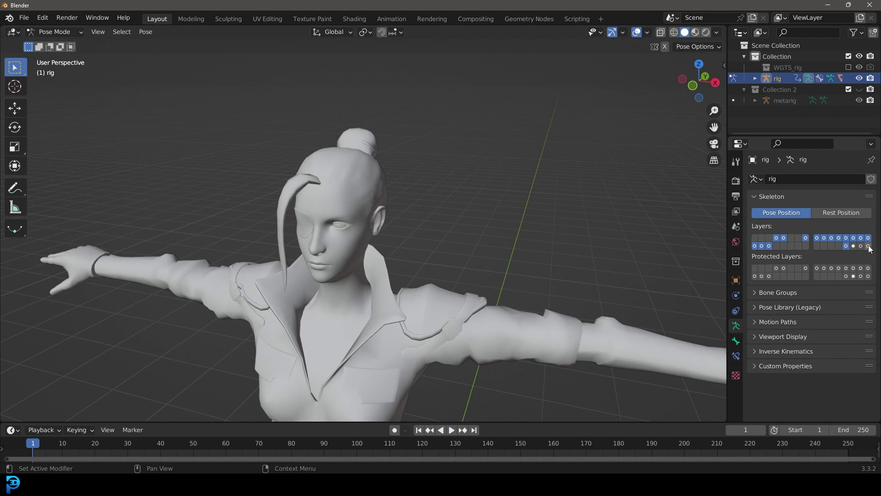
Reveal the rig's hidden control bones in Pose Mode and deselect them all.
{"action": "scroll", "coordinate": [338, 171], "scroll_direction": "down", "scroll_amount": 3}
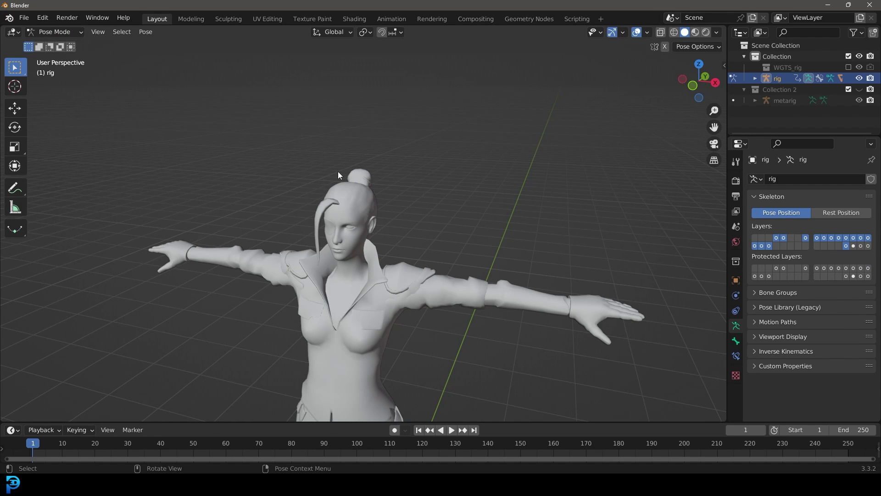
{"action": "key", "text": "alt+h"}
{"action": "middle_click_drag", "start_coordinate": [359, 216], "coordinate": [389, 162], "text": "shift"}
{"action": "left_click", "coordinate": [354, 88]}
{"action": "scroll", "coordinate": [388, 162], "scroll_direction": "up", "scroll_amount": 1}
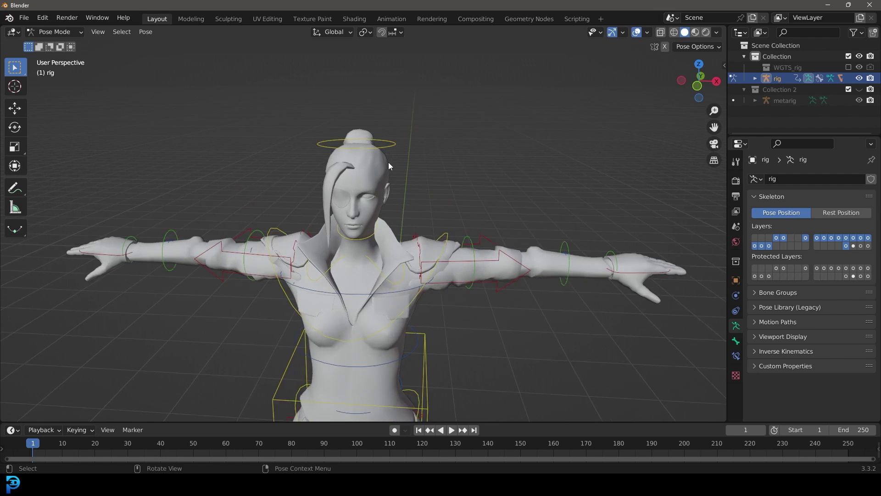
{"action": "scroll", "coordinate": [444, 146], "scroll_direction": "up", "scroll_amount": 2}
{"action": "scroll", "coordinate": [394, 152], "scroll_direction": "down", "scroll_amount": 2}
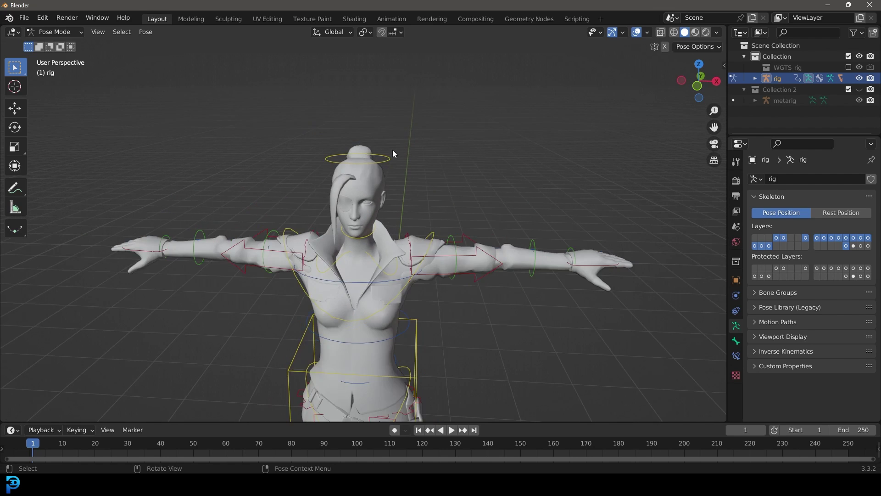
Try moving the head control and rotating the neck and left shoulder controls.
{"action": "scroll", "coordinate": [419, 173], "scroll_direction": "up", "scroll_amount": 4}
{"action": "scroll", "coordinate": [413, 110], "scroll_direction": "down", "scroll_amount": 3}
{"action": "left_click", "coordinate": [410, 167]}
{"action": "key", "text": "g"}
{"action": "right_click", "coordinate": [413, 194]}
{"action": "left_click", "coordinate": [368, 235]}
{"action": "middle_click_drag", "start_coordinate": [382, 239], "coordinate": [390, 229]}
{"action": "key", "text": "r"}
{"action": "right_click", "coordinate": [418, 232]}
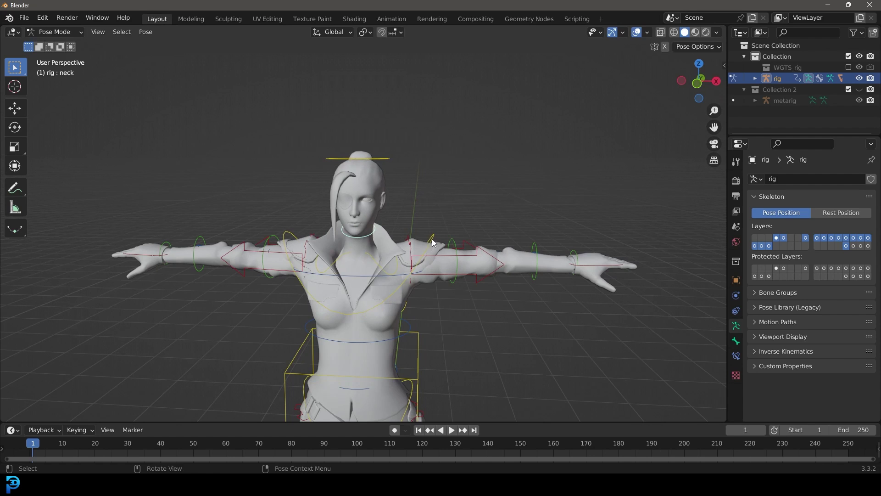
{"action": "left_click", "coordinate": [432, 240]}
{"action": "key", "text": "r"}
{"action": "right_click", "coordinate": [456, 248]}
In front view, lower the left hand IK control toward the hip and rotate it so the fingers point down.
{"action": "left_click", "coordinate": [590, 265]}
{"action": "key", "text": "KP_1"}
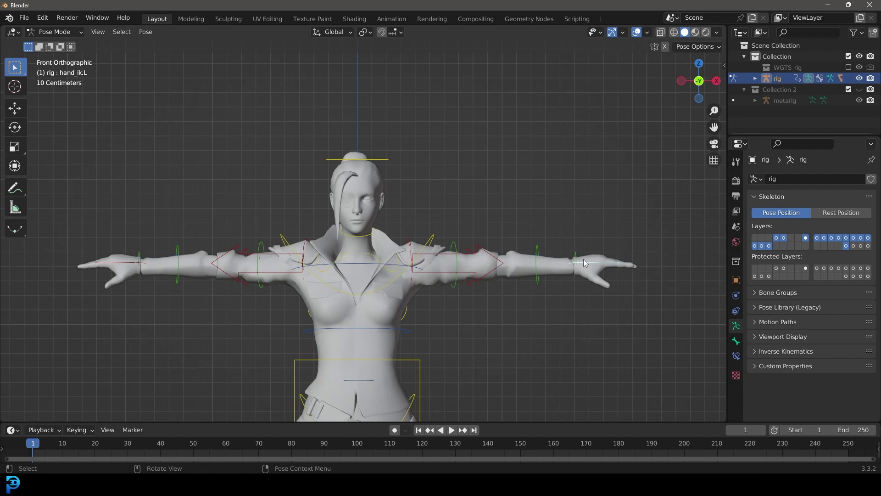
{"action": "key", "text": "g"}
{"action": "left_click", "coordinate": [551, 340]}
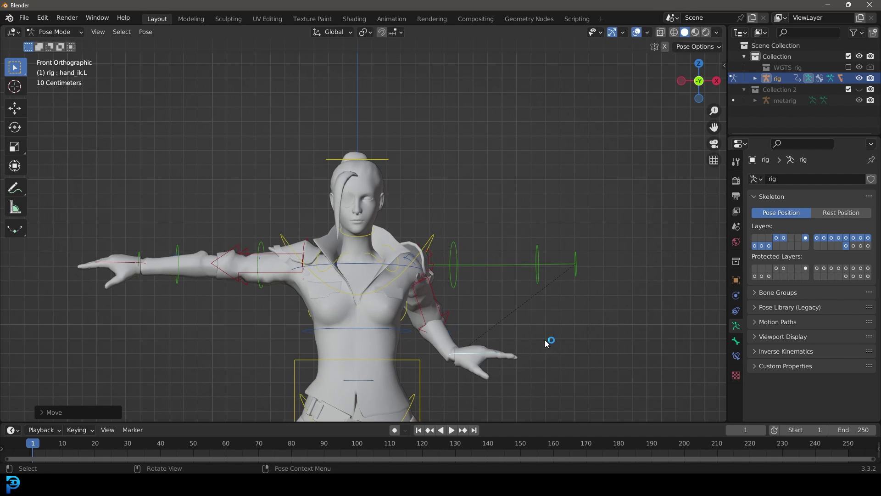
{"action": "scroll", "coordinate": [473, 227], "scroll_direction": "up", "scroll_amount": 3}
{"action": "scroll", "coordinate": [473, 227], "scroll_direction": "up", "scroll_amount": 1}
{"action": "key", "text": "r"}
{"action": "left_click", "coordinate": [521, 277]}
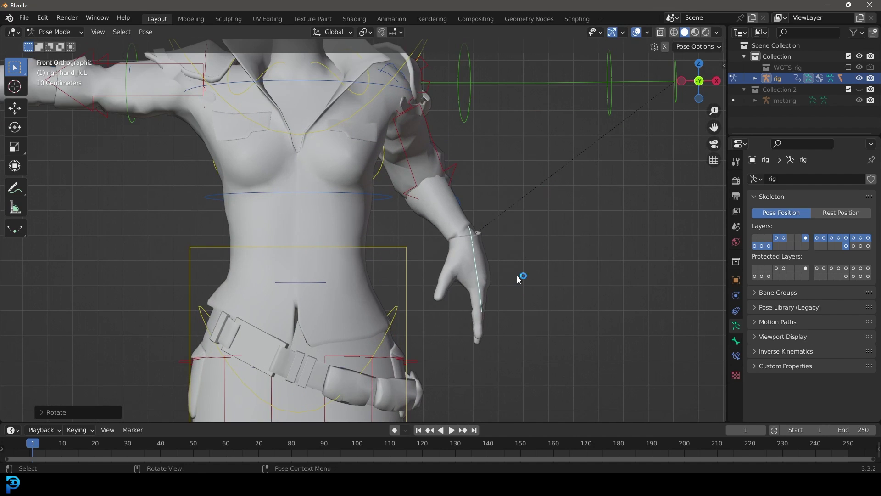
{"action": "key", "text": "g"}
{"action": "left_click", "coordinate": [512, 283]}
Move the left hand IK control forward from a side view and inspect the shoulder and elbow deformation.
{"action": "middle_click_drag", "start_coordinate": [400, 117], "coordinate": [492, 226]}
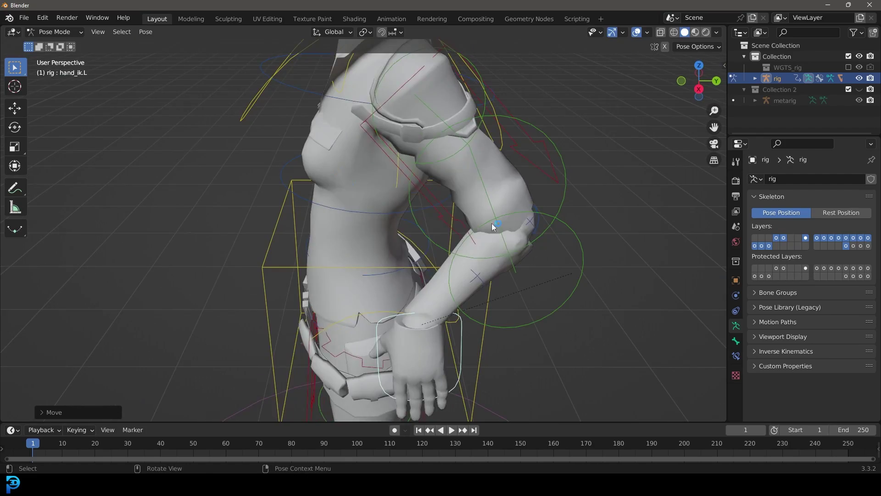
{"action": "key", "text": "g"}
{"action": "left_click", "coordinate": [447, 236]}
{"action": "middle_click_drag", "start_coordinate": [429, 197], "coordinate": [567, 186]}
{"action": "middle_click_drag", "start_coordinate": [422, 56], "coordinate": [435, 220]}
{"action": "scroll", "coordinate": [435, 220], "scroll_direction": "down", "scroll_amount": 3}
{"action": "middle_click_drag", "start_coordinate": [441, 275], "coordinate": [454, 156]}
{"action": "middle_click_drag", "start_coordinate": [418, 192], "coordinate": [373, 210]}
{"action": "scroll", "coordinate": [345, 267], "scroll_direction": "up", "scroll_amount": 4}
{"action": "key", "text": "r"}
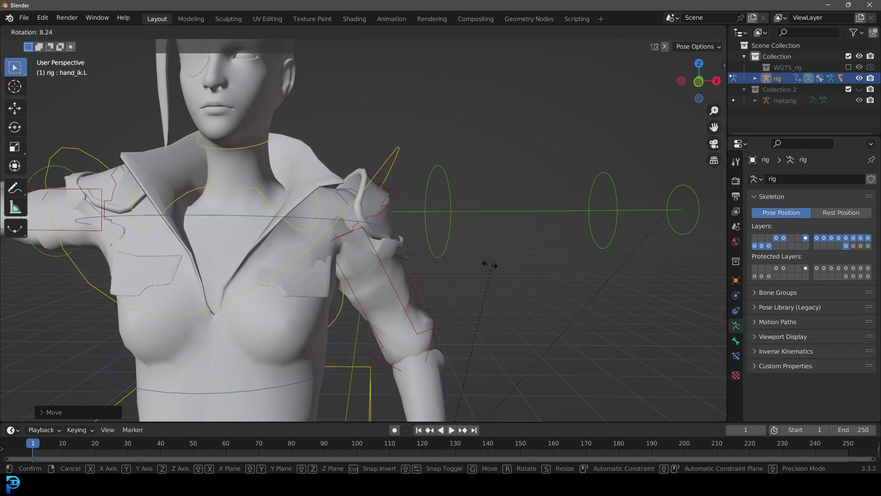
{"action": "right_click", "coordinate": [492, 265]}
Reposition the left hand IK control away from the body and further forward, checking the shoulder from the side.
{"action": "scroll", "coordinate": [442, 317], "scroll_direction": "down", "scroll_amount": 2}
{"action": "key", "text": "g"}
{"action": "left_click", "coordinate": [486, 299]}
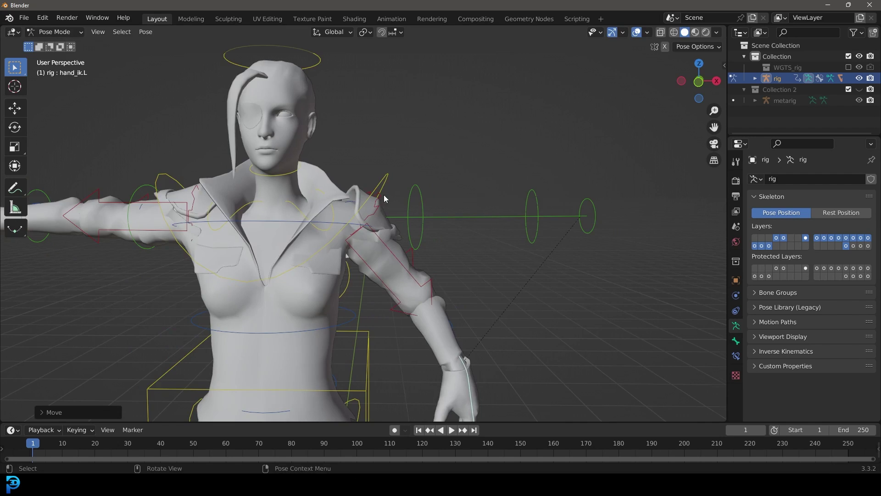
{"action": "scroll", "coordinate": [397, 188], "scroll_direction": "up", "scroll_amount": 4}
{"action": "middle_click_drag", "start_coordinate": [397, 187], "coordinate": [363, 173]}
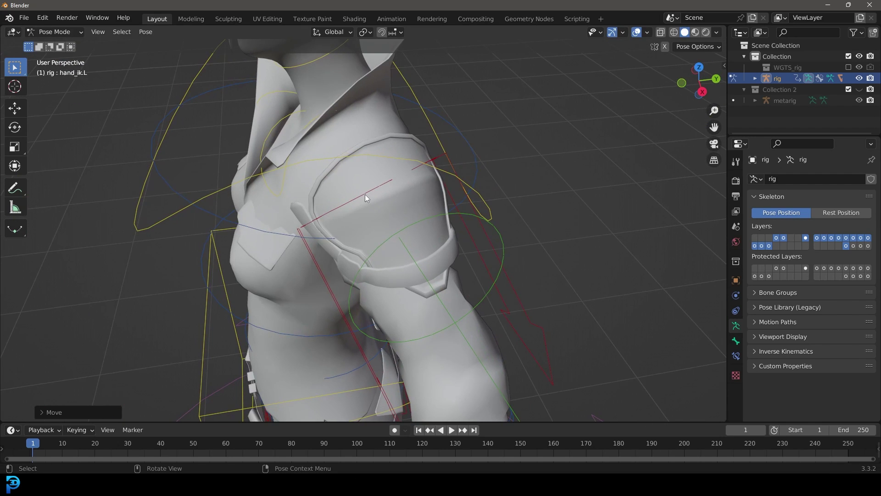
{"action": "scroll", "coordinate": [474, 225], "scroll_direction": "down", "scroll_amount": 3}
{"action": "key", "text": "g"}
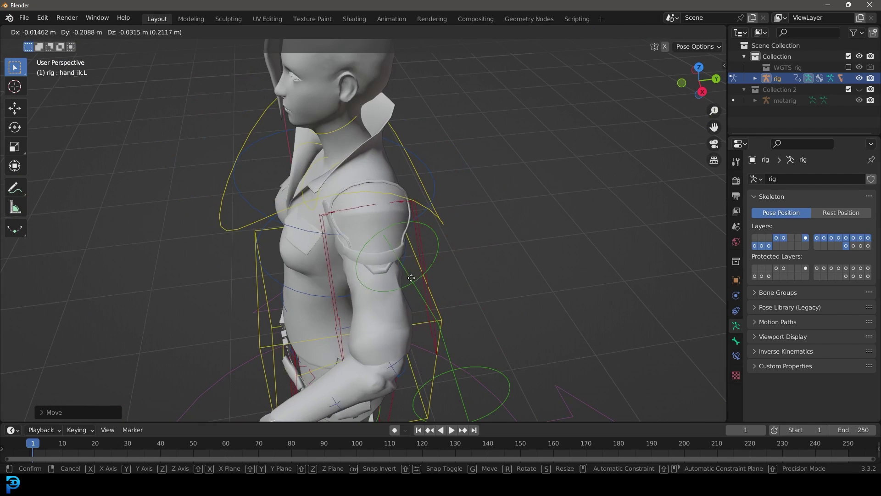
{"action": "left_click", "coordinate": [413, 267]}
Move the left foot IK control so that the left knee bends.
{"action": "scroll", "coordinate": [431, 221], "scroll_direction": "down", "scroll_amount": 3}
{"action": "middle_click_drag", "start_coordinate": [354, 227], "coordinate": [396, 228]}
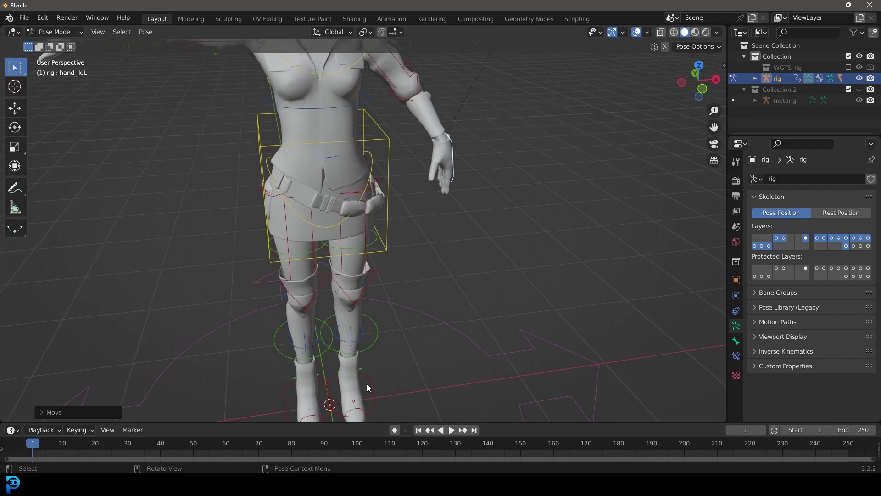
{"action": "left_click", "coordinate": [367, 384]}
{"action": "middle_click_drag", "start_coordinate": [367, 384], "coordinate": [363, 387]}
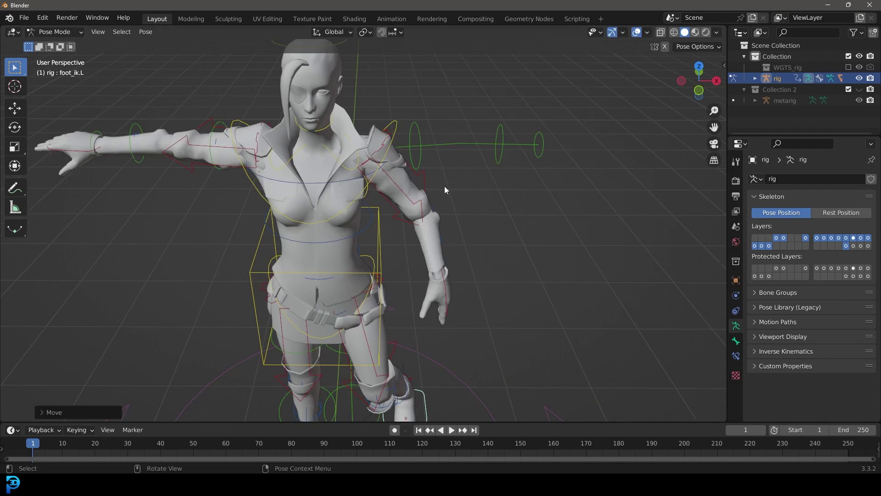
Hide all of the rig's control bones and turn the deform bone layer on.
{"action": "key", "text": "a"}
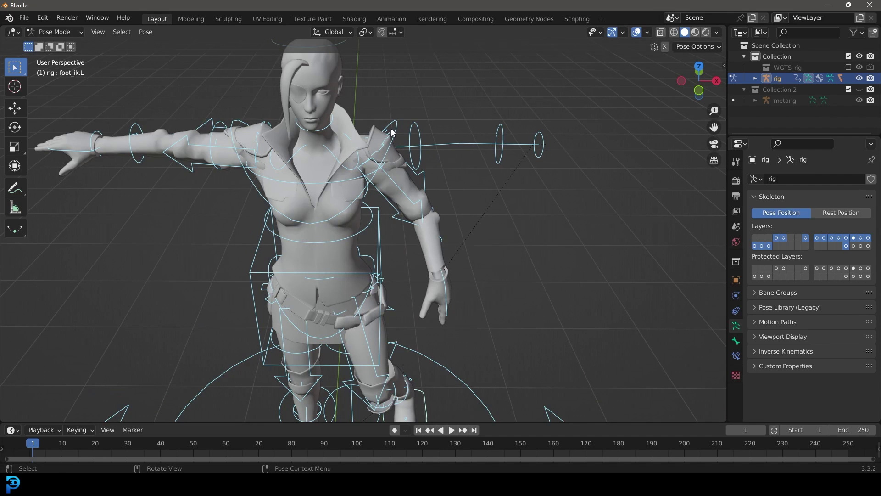
{"action": "key", "text": "h"}
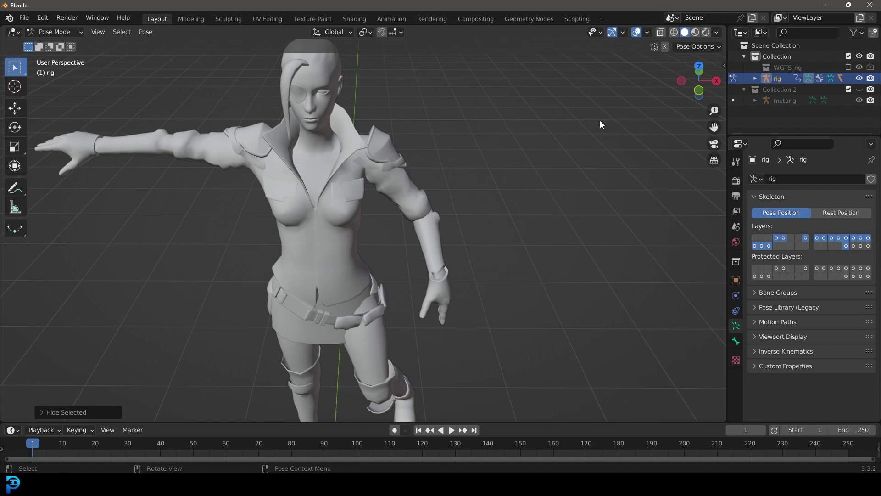
{"action": "left_click", "coordinate": [852, 246], "text": "shift"}
Return to Object Mode, select the character mesh and switch the viewport to wireframe shading.
{"action": "middle_click_drag", "start_coordinate": [466, 152], "coordinate": [436, 148]}
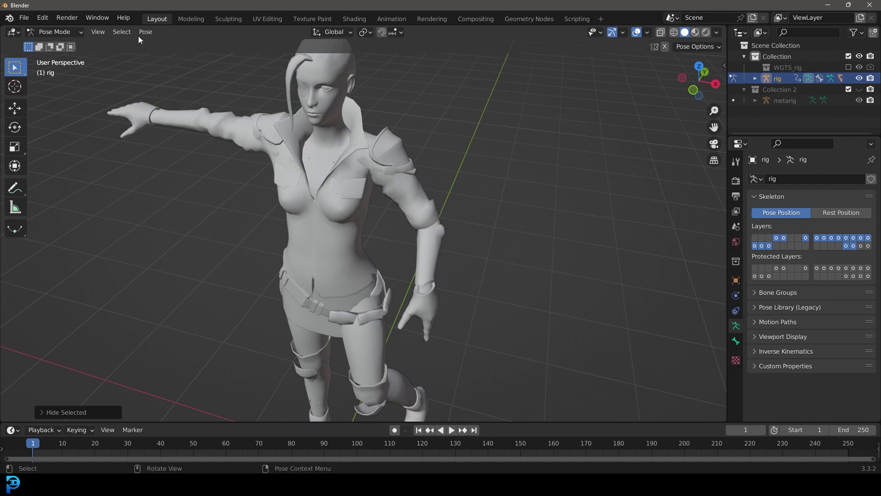
{"action": "left_click", "coordinate": [65, 31]}
{"action": "left_click", "coordinate": [48, 41]}
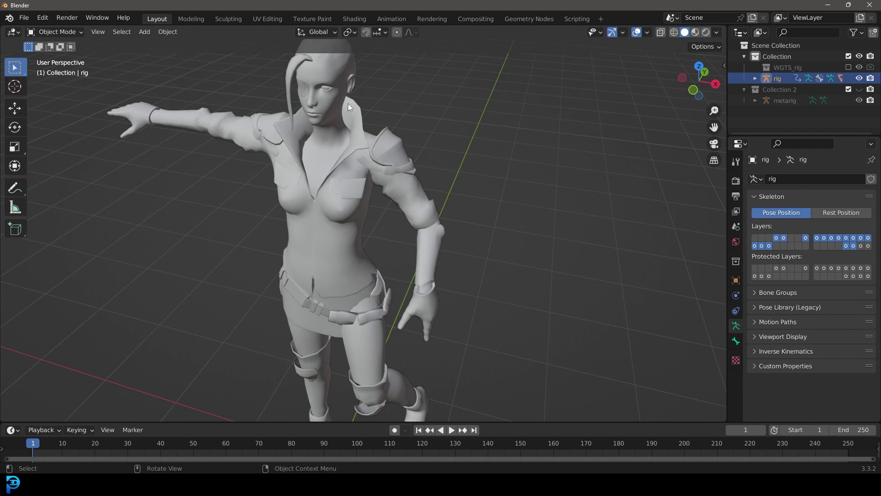
{"action": "left_click", "coordinate": [363, 98]}
{"action": "key", "text": "z"}
{"action": "left_click", "coordinate": [337, 91]}
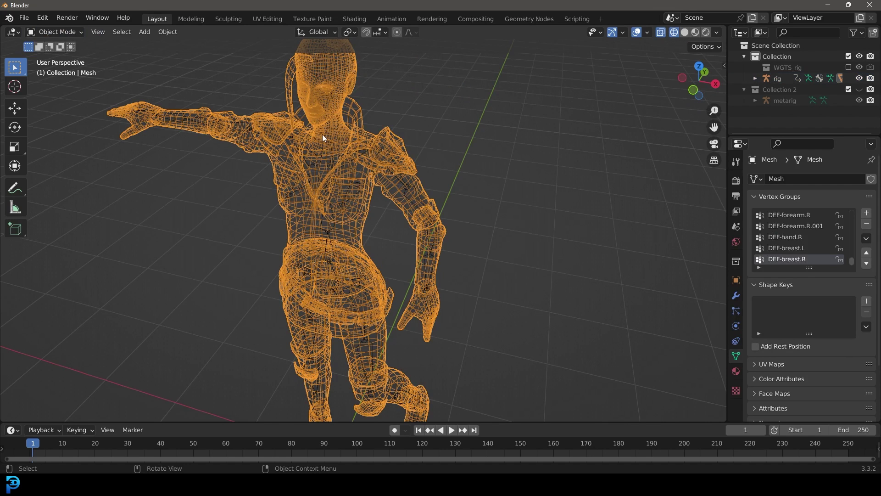
Select the rig, add the character mesh as the active object and enter Weight Paint mode.
{"action": "left_click", "coordinate": [315, 145]}
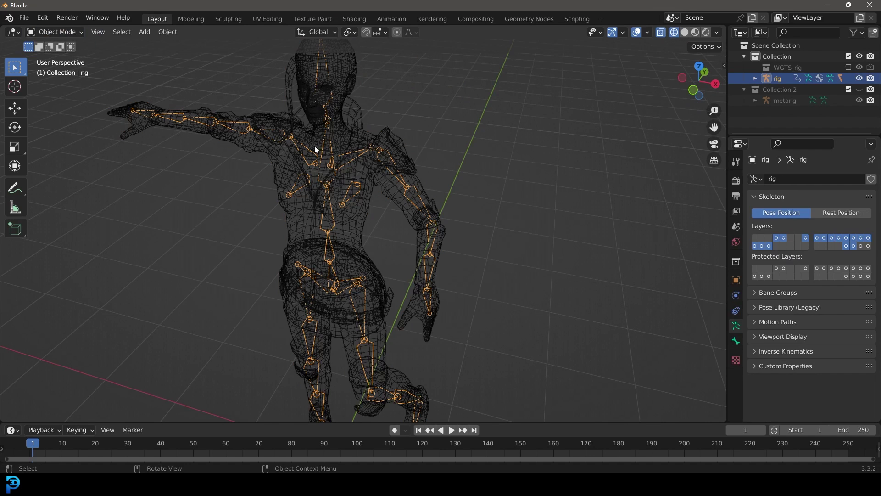
{"action": "left_click", "coordinate": [355, 70]}
{"action": "left_click", "coordinate": [64, 36]}
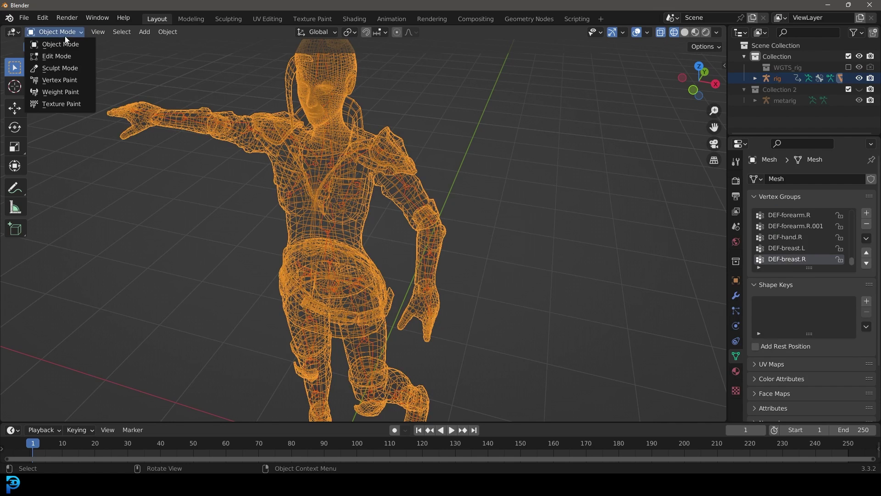
{"action": "left_click", "coordinate": [60, 91]}
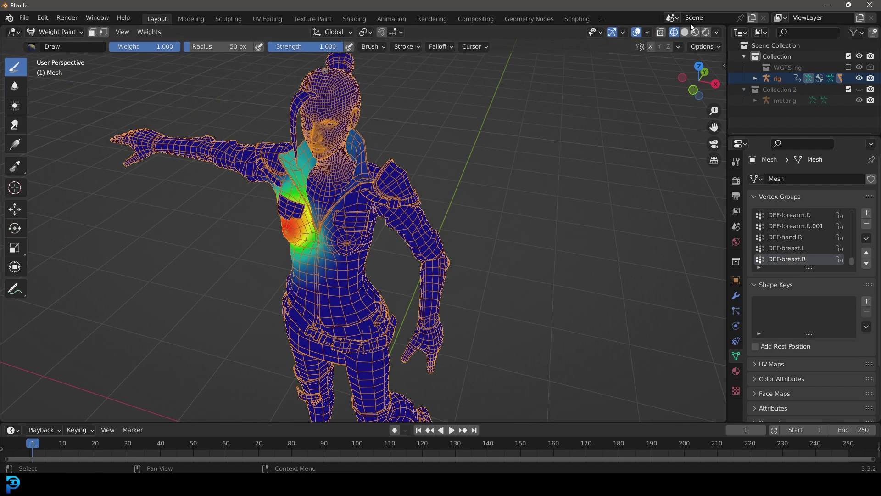
Enable X-ray so the deform bones show through the mesh and select the DEF-shoulder.L bone to show its weights.
{"action": "left_click", "coordinate": [662, 33]}
{"action": "middle_click_drag", "start_coordinate": [322, 207], "coordinate": [298, 171]}
{"action": "scroll", "coordinate": [298, 170], "scroll_direction": "up", "scroll_amount": 5}
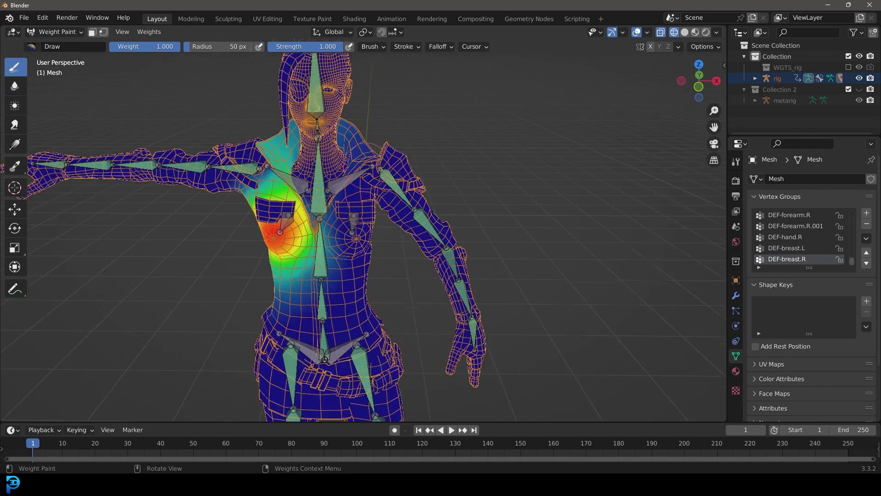
{"action": "left_click", "coordinate": [340, 157], "text": "ctrl"}
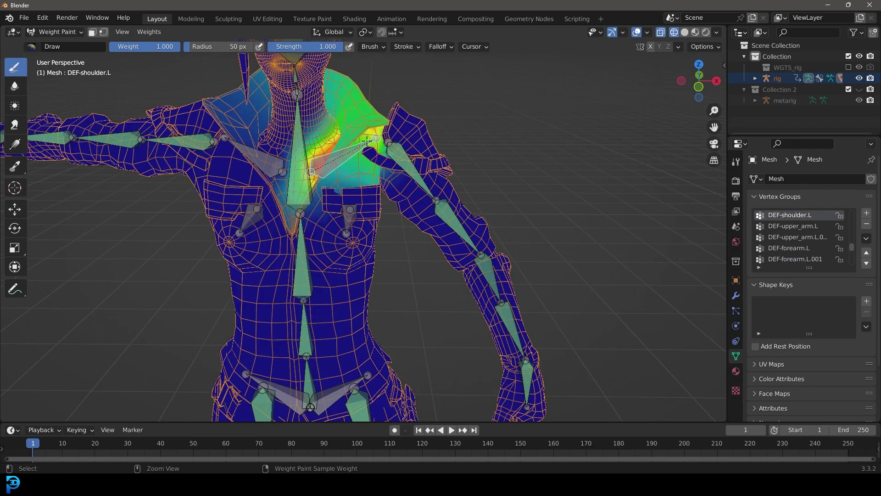
{"action": "scroll", "coordinate": [339, 158], "scroll_direction": "down", "scroll_amount": 4}
{"action": "middle_click_drag", "start_coordinate": [338, 159], "coordinate": [307, 192]}
{"action": "scroll", "coordinate": [307, 192], "scroll_direction": "up", "scroll_amount": 4}
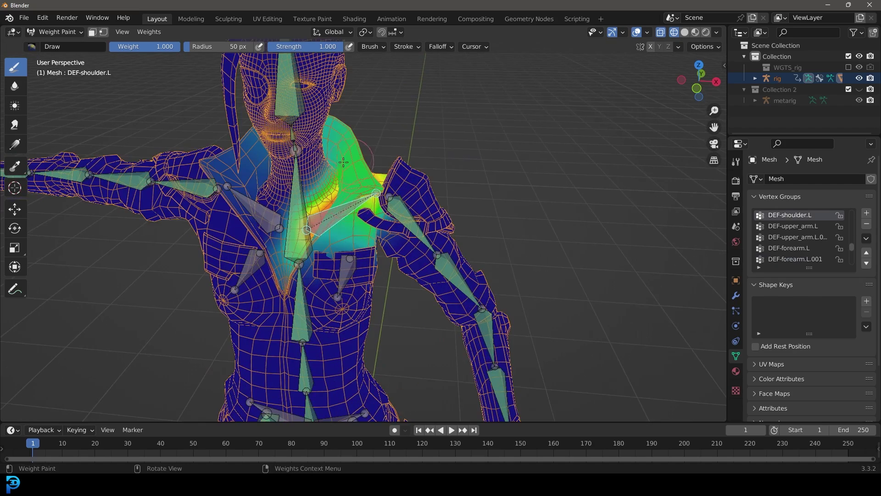
Choose the Add weight brush and set its radius to 102 px and its strength to 0.371.
{"action": "left_click", "coordinate": [32, 47]}
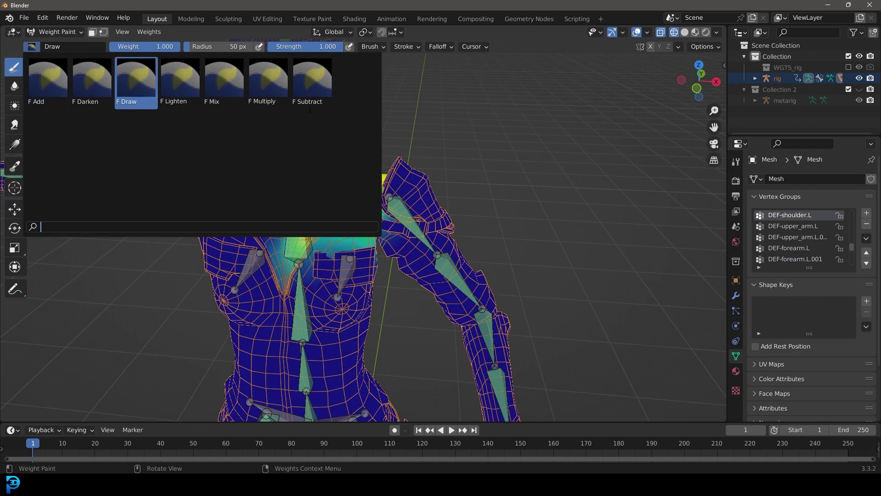
{"action": "left_click", "coordinate": [65, 82]}
{"action": "scroll", "coordinate": [290, 192], "scroll_direction": "up", "scroll_amount": 3}
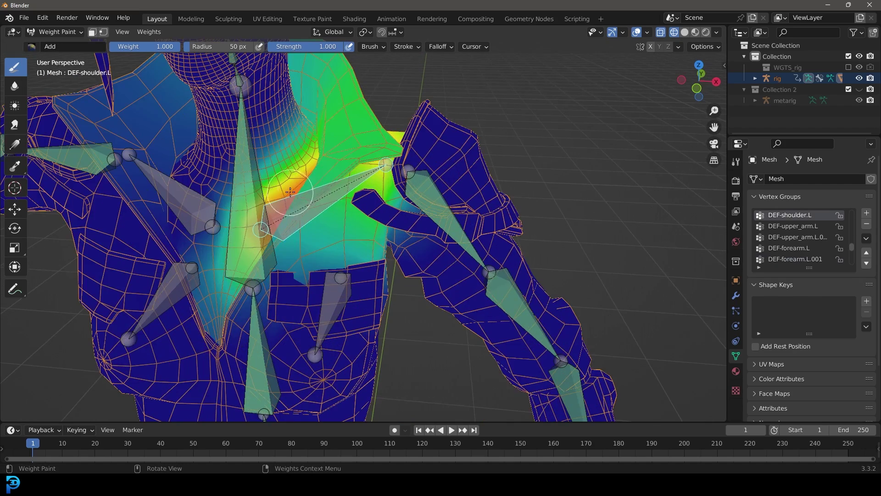
{"action": "middle_click_drag", "start_coordinate": [290, 192], "coordinate": [314, 194]}
{"action": "key", "text": "f"}
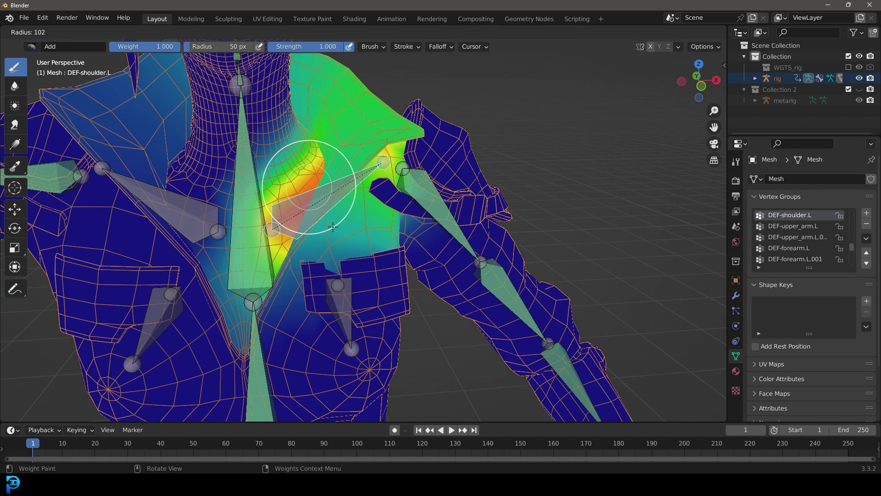
{"action": "left_click", "coordinate": [332, 227]}
{"action": "key", "text": "shift+f"}
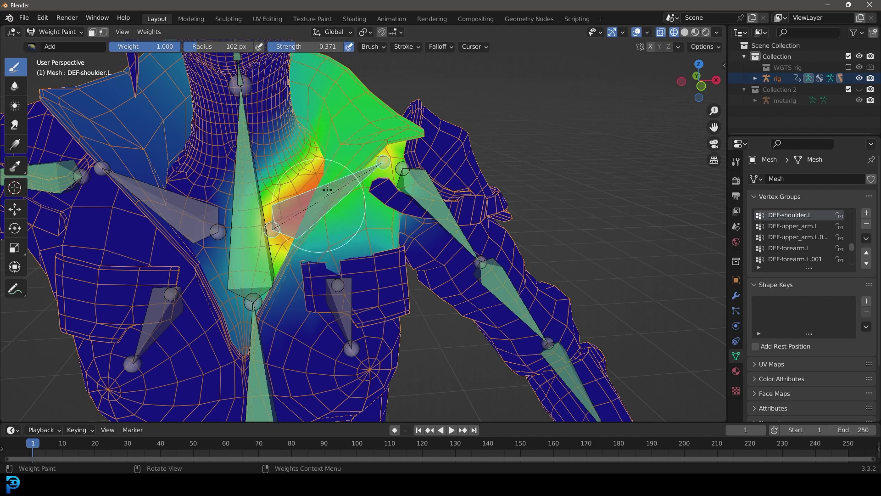
Paint extra DEF-shoulder.L weight over the upper chest along the collar and switch the viewport to solid shading.
{"action": "left_click_drag", "start_coordinate": [327, 189], "coordinate": [280, 308]}
{"action": "scroll", "coordinate": [335, 234], "scroll_direction": "down", "scroll_amount": 4}
{"action": "middle_click_drag", "start_coordinate": [335, 233], "coordinate": [310, 244]}
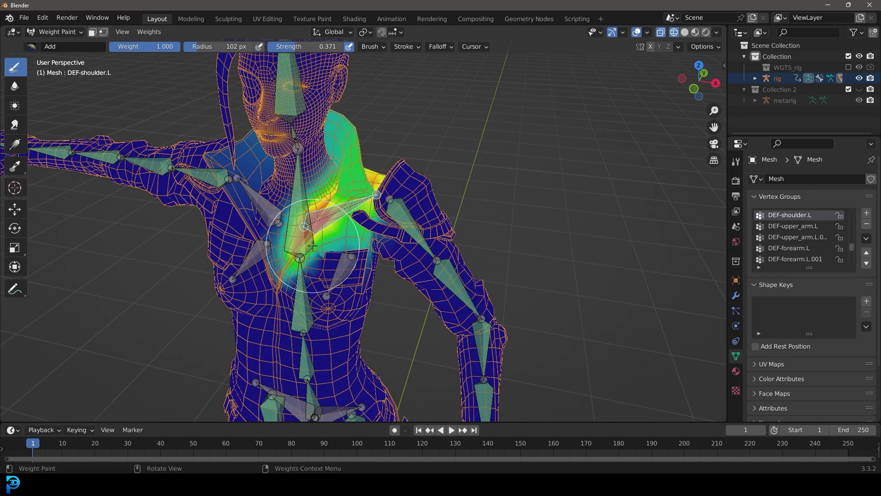
{"action": "middle_click_drag", "start_coordinate": [312, 245], "coordinate": [339, 243]}
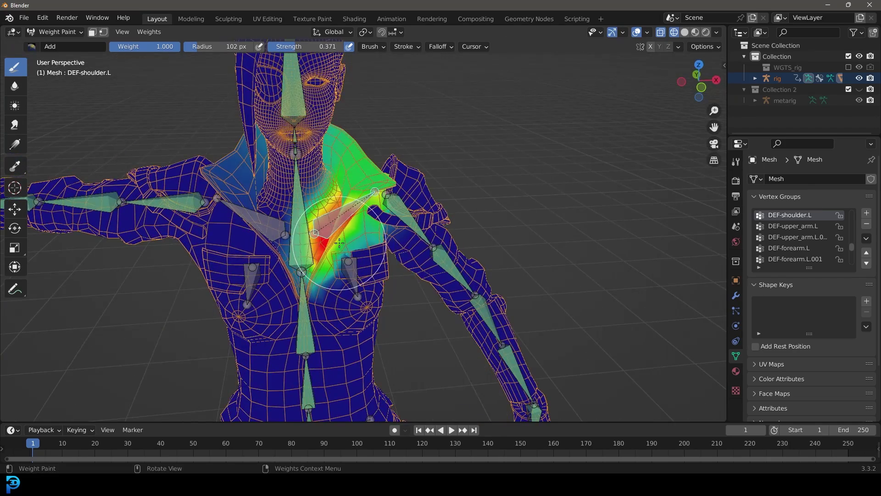
{"action": "key", "text": "shift+z"}
{"action": "scroll", "coordinate": [339, 275], "scroll_direction": "up", "scroll_amount": 3}
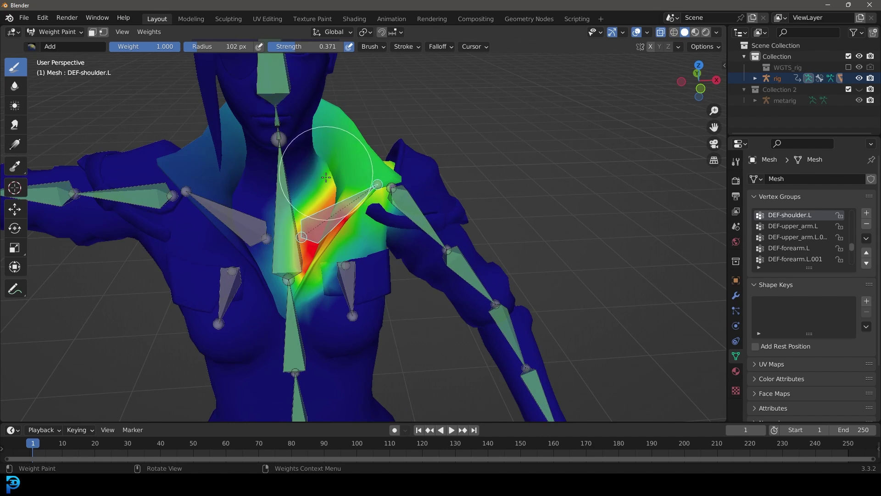
Select the DEF-spine.002 bone and paint extra weight in a band across the front of the midriff.
{"action": "scroll", "coordinate": [326, 177], "scroll_direction": "down", "scroll_amount": 4}
{"action": "middle_click_drag", "start_coordinate": [276, 271], "coordinate": [280, 184], "text": "shift"}
{"action": "scroll", "coordinate": [279, 183], "scroll_direction": "up", "scroll_amount": 3}
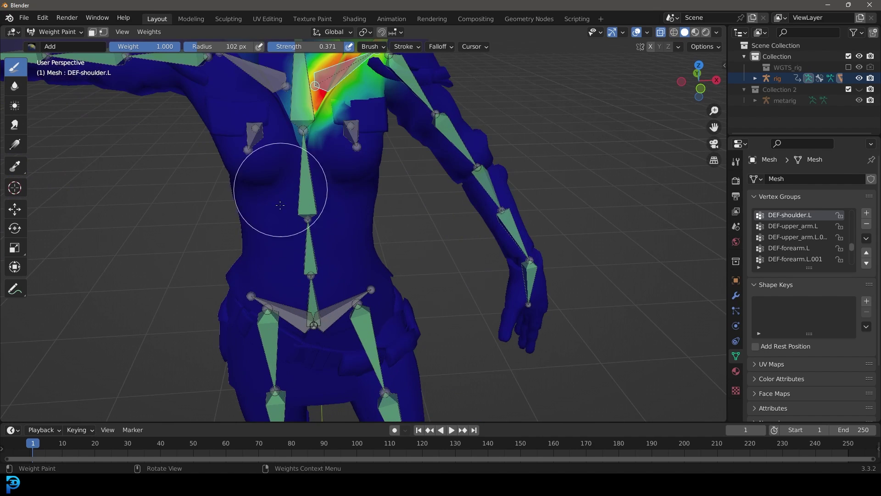
{"action": "left_click", "coordinate": [311, 203], "text": "ctrl"}
{"action": "mouse_move", "coordinate": [310, 202]}
{"action": "middle_mouse_down"}
{"action": "mouse_move", "coordinate": [262, 163]}
{"action": "mouse_move", "coordinate": [373, 210]}
{"action": "middle_mouse_up"}
{"action": "middle_click_drag", "start_coordinate": [256, 187], "coordinate": [379, 187]}
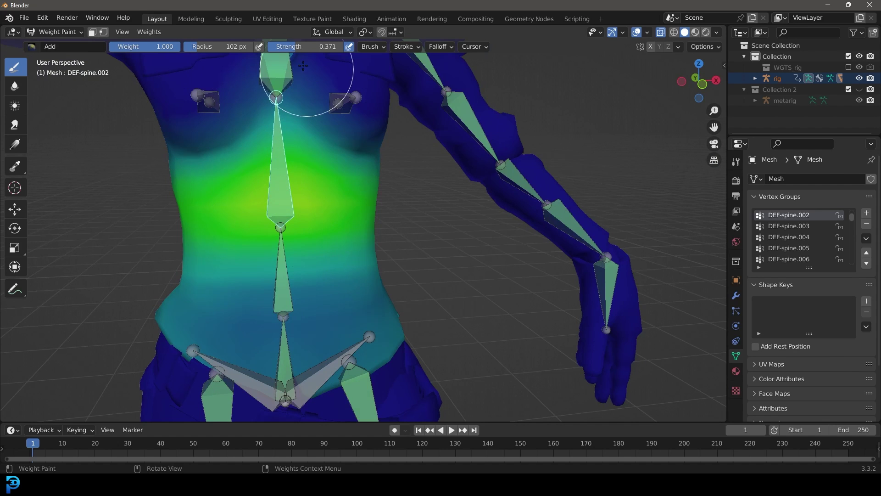
{"action": "left_click_drag", "start_coordinate": [353, 206], "coordinate": [193, 205]}
{"action": "scroll", "coordinate": [433, 207], "scroll_direction": "down", "scroll_amount": 3}
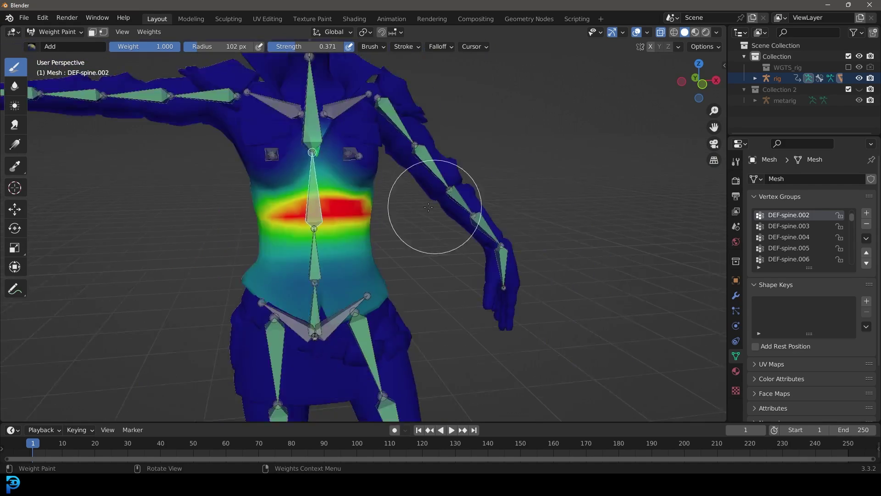
Extend the DEF-spine.002 weight band around the back of the waist with the Add brush.
{"action": "middle_click_drag", "start_coordinate": [275, 209], "coordinate": [444, 213]}
{"action": "mouse_move", "coordinate": [445, 212]}
{"action": "left_mouse_down"}
{"action": "mouse_move", "coordinate": [404, 216]}
{"action": "mouse_move", "coordinate": [477, 215]}
{"action": "left_mouse_up"}
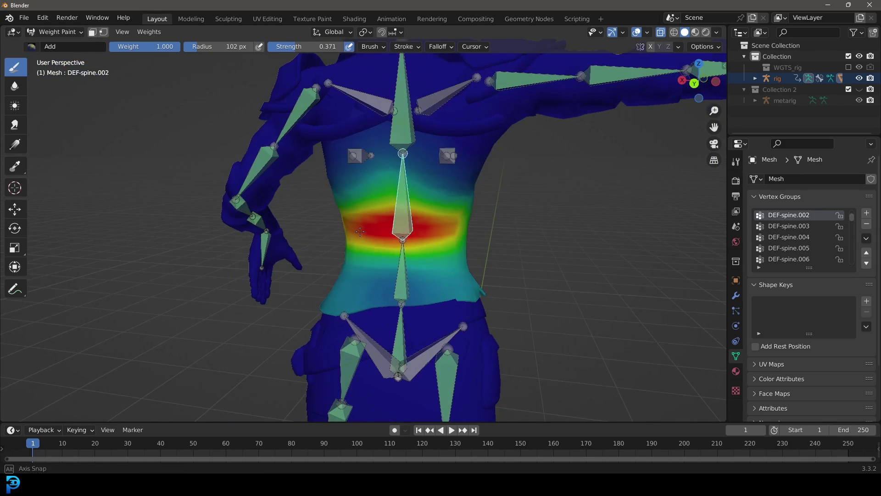
{"action": "scroll", "coordinate": [383, 230], "scroll_direction": "up", "scroll_amount": 2}
{"action": "middle_click_drag", "start_coordinate": [555, 223], "coordinate": [437, 233]}
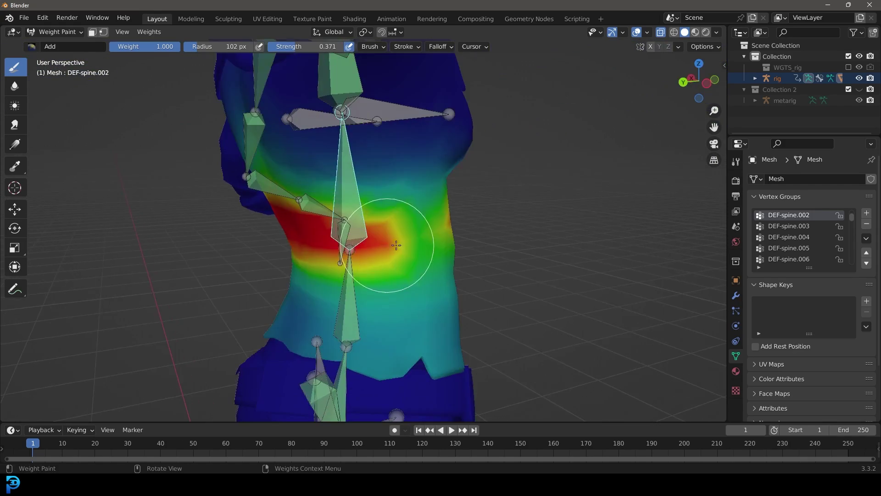
{"action": "middle_click_drag", "start_coordinate": [396, 245], "coordinate": [130, 237]}
{"action": "scroll", "coordinate": [295, 237], "scroll_direction": "down", "scroll_amount": 4}
{"action": "middle_click_drag", "start_coordinate": [296, 236], "coordinate": [233, 245]}
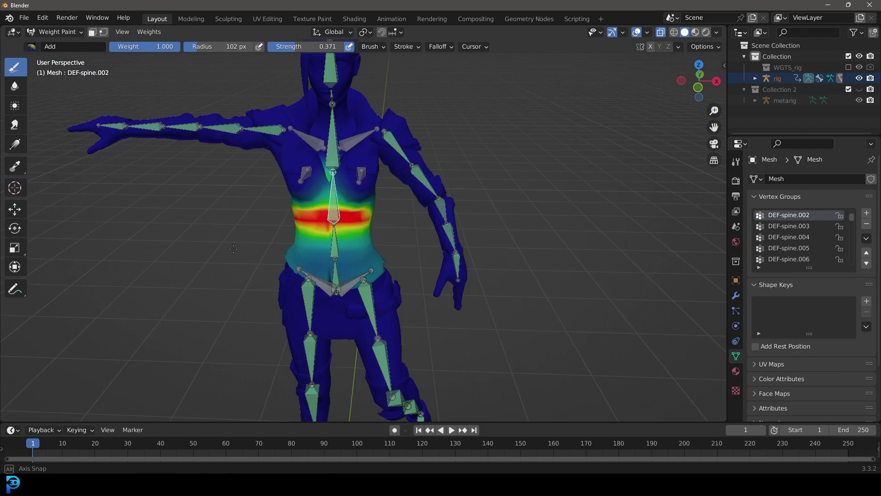
Select the DEF-thigh.L bone, undo the trial stroke, and set the Add brush to radius 145 px and strength 0.228.
{"action": "scroll", "coordinate": [372, 288], "scroll_direction": "up", "scroll_amount": 2}
{"action": "middle_click_drag", "start_coordinate": [367, 338], "coordinate": [382, 266], "text": "shift"}
{"action": "left_click", "coordinate": [373, 270], "text": "ctrl"}
{"action": "scroll", "coordinate": [378, 288], "scroll_direction": "up", "scroll_amount": 2}
{"action": "left_click_drag", "start_coordinate": [377, 288], "coordinate": [386, 292]}
{"action": "key", "text": "ctrl+z"}
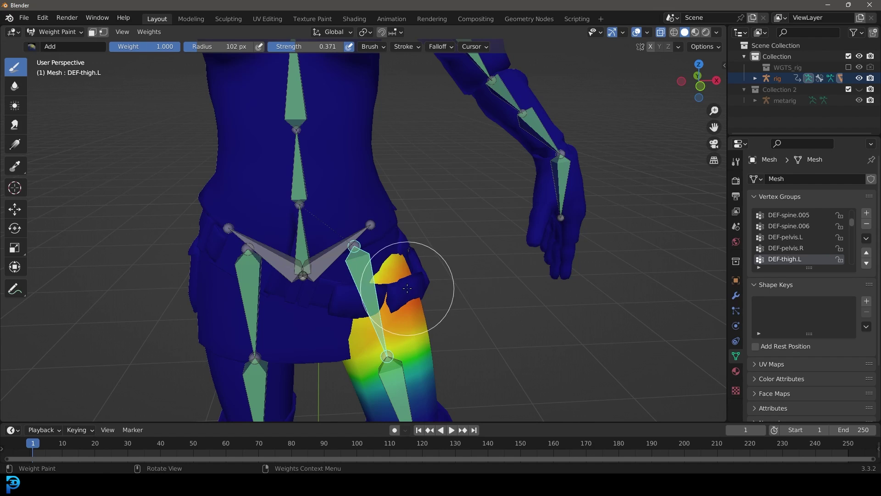
{"action": "key", "text": "f"}
{"action": "left_click", "coordinate": [487, 306]}
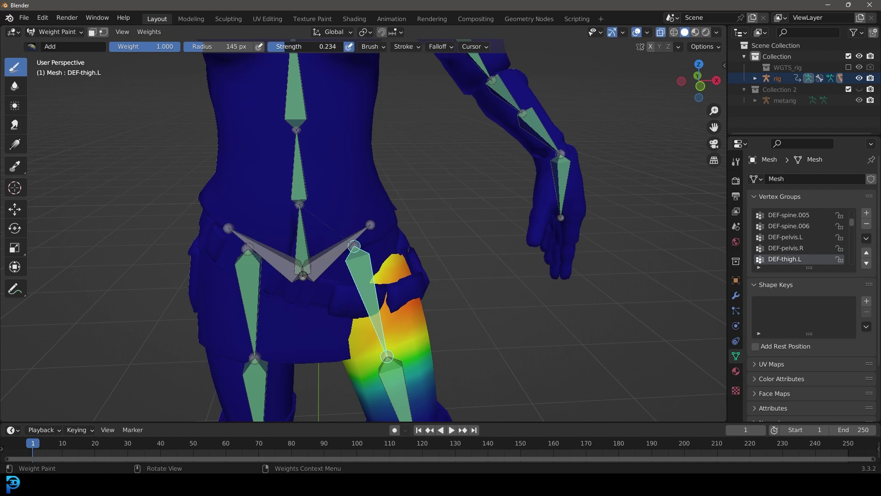
Paint extra DEF-thigh.L weight over the belt pouches and upper thigh on the character's left hip.
{"action": "left_click_drag", "start_coordinate": [394, 291], "coordinate": [448, 261]}
{"action": "middle_click_drag", "start_coordinate": [448, 262], "coordinate": [257, 234]}
{"action": "mouse_move", "coordinate": [345, 321]}
{"action": "left_mouse_down"}
{"action": "mouse_move", "coordinate": [331, 305]}
{"action": "mouse_move", "coordinate": [360, 325]}
{"action": "mouse_move", "coordinate": [348, 334]}
{"action": "left_mouse_up"}
{"action": "middle_click_drag", "start_coordinate": [303, 299], "coordinate": [454, 294]}
{"action": "left_click_drag", "start_coordinate": [453, 294], "coordinate": [455, 298]}
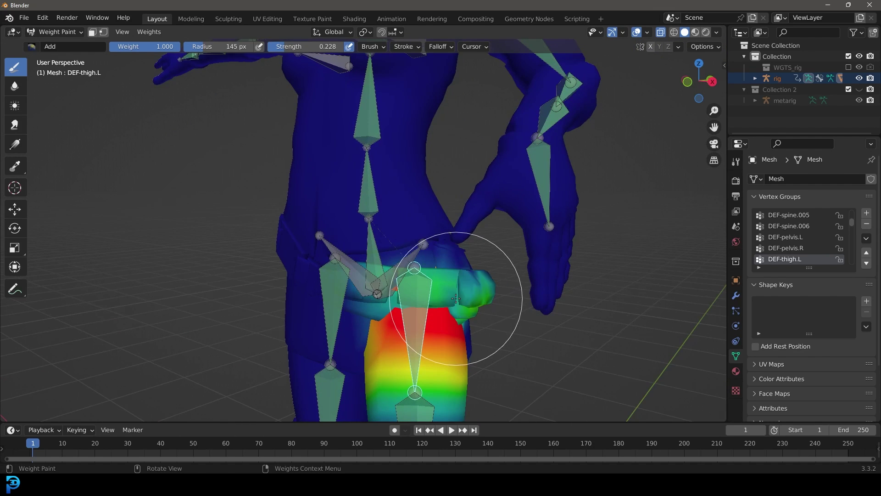
{"action": "middle_click_drag", "start_coordinate": [455, 298], "coordinate": [326, 244]}
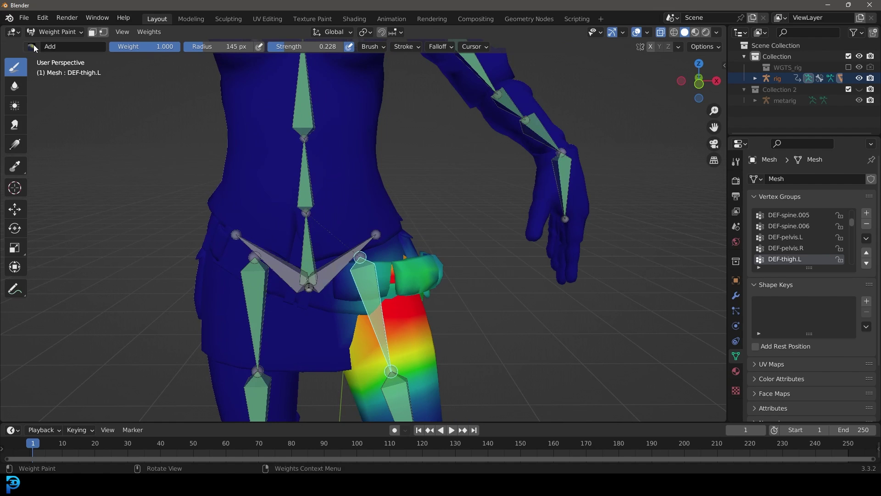
Return the mesh to Object Mode and display the character in Material Preview shading.
{"action": "left_click", "coordinate": [37, 31]}
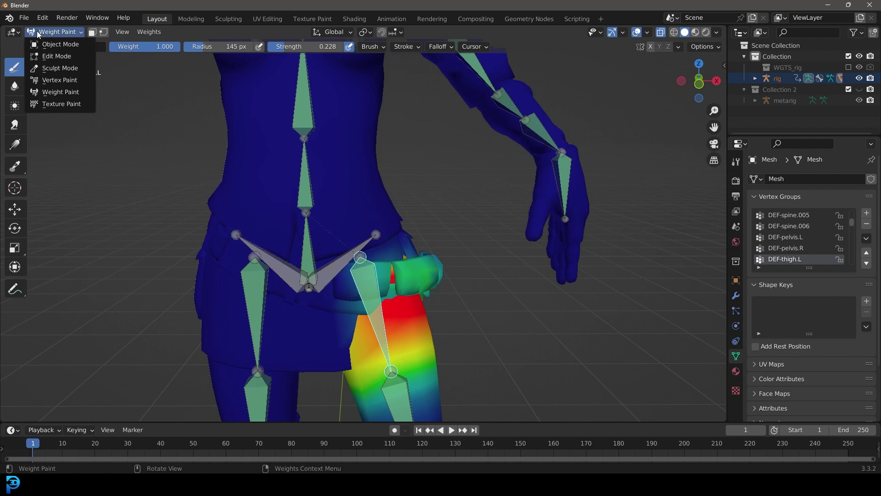
{"action": "left_click", "coordinate": [60, 44]}
{"action": "scroll", "coordinate": [395, 167], "scroll_direction": "down", "scroll_amount": 5}
{"action": "key", "text": "z"}
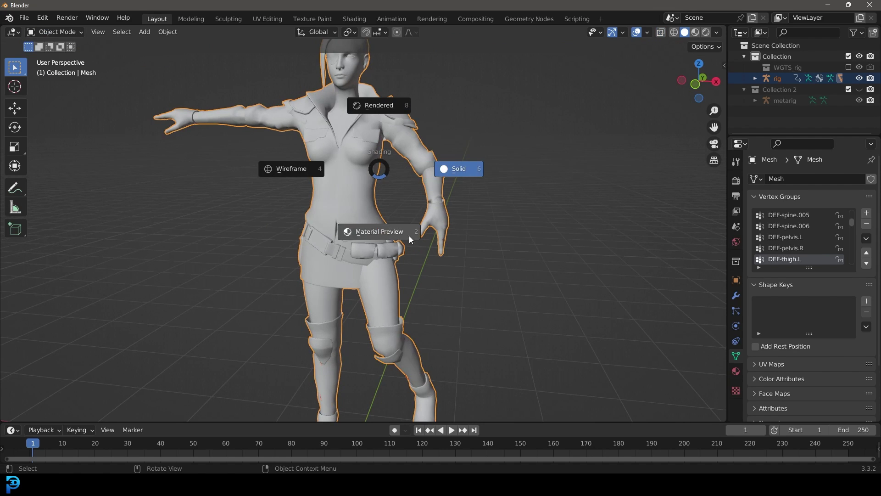
{"action": "left_click", "coordinate": [409, 235]}
{"action": "scroll", "coordinate": [413, 177], "scroll_direction": "down", "scroll_amount": 3}
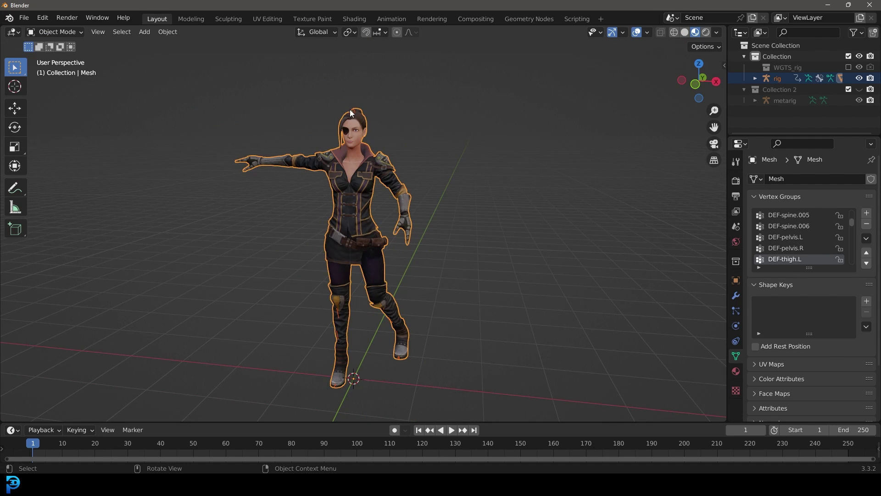
Put the rig in Pose Mode, turn off its deform bone layer and reveal all hidden control bones.
{"action": "left_click", "coordinate": [352, 111]}
{"action": "left_click", "coordinate": [46, 32]}
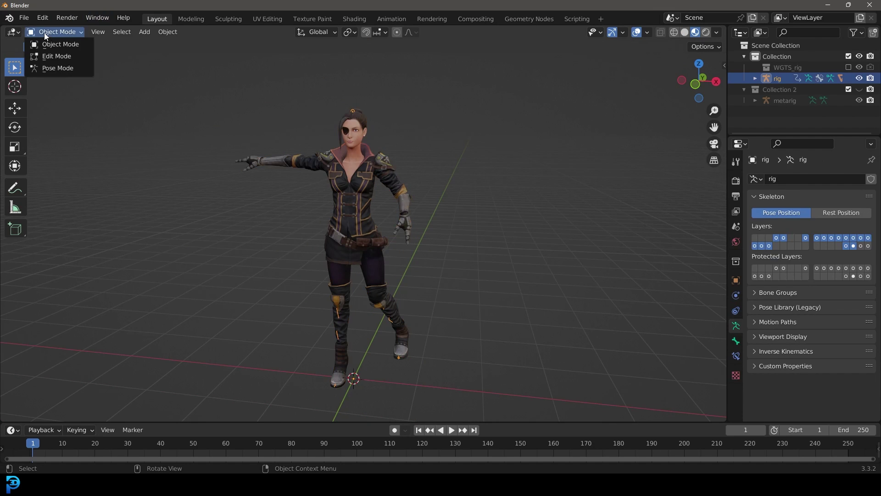
{"action": "left_click", "coordinate": [51, 67]}
{"action": "scroll", "coordinate": [515, 183], "scroll_direction": "up", "scroll_amount": 1}
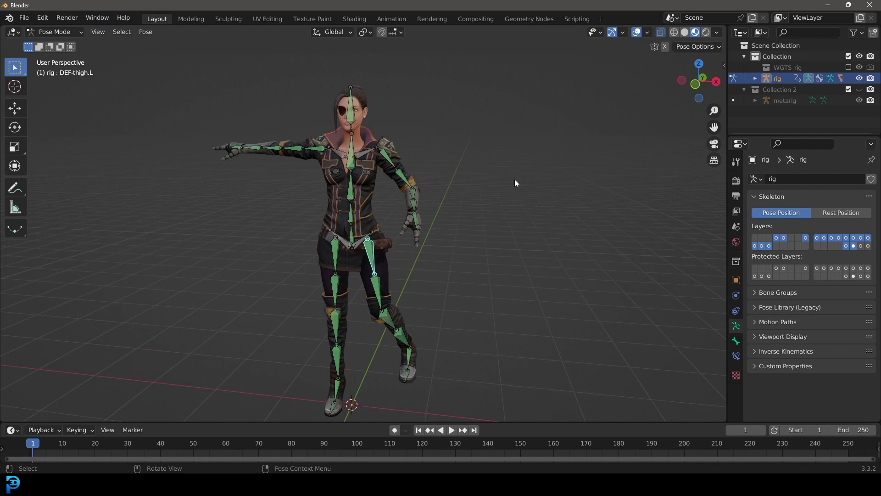
{"action": "left_click", "coordinate": [852, 246]}
{"action": "key", "text": "alt+h"}
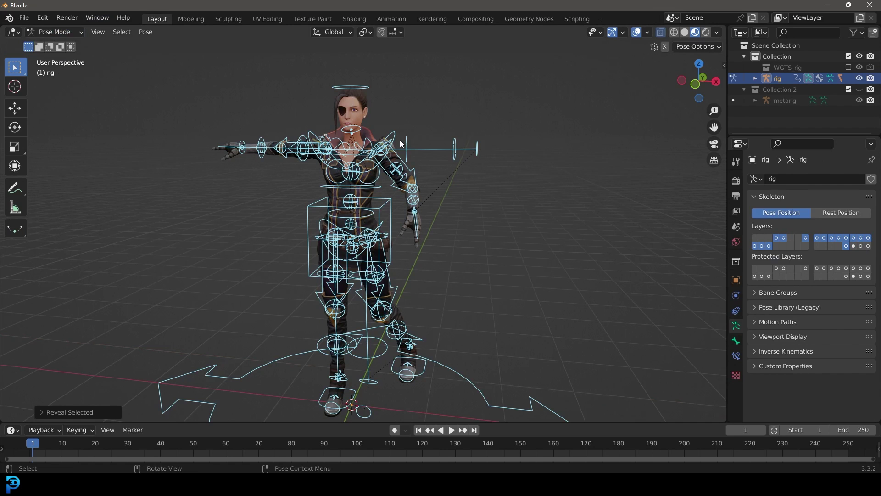
Lower the hand_ik.R control beside the right hip and rotate it so the fingers point downward.
{"action": "scroll", "coordinate": [367, 200], "scroll_direction": "up", "scroll_amount": 4}
{"action": "left_click", "coordinate": [357, 192]}
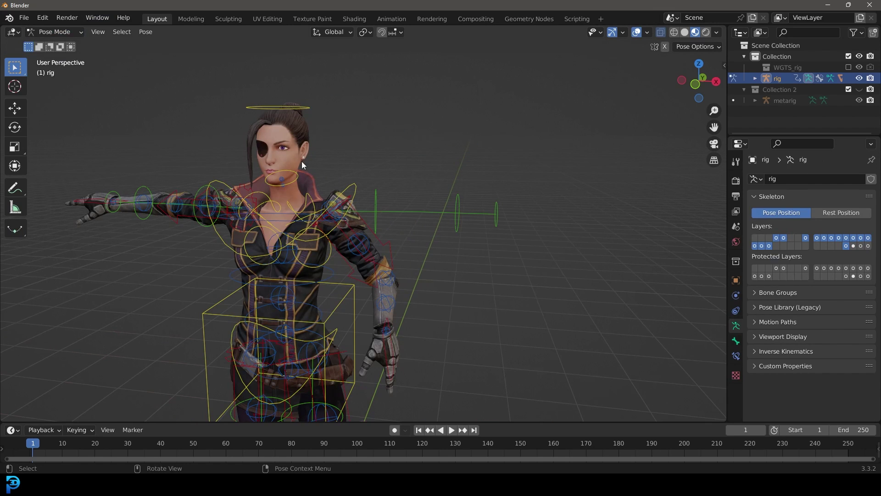
{"action": "left_click", "coordinate": [96, 202]}
{"action": "key", "text": "g"}
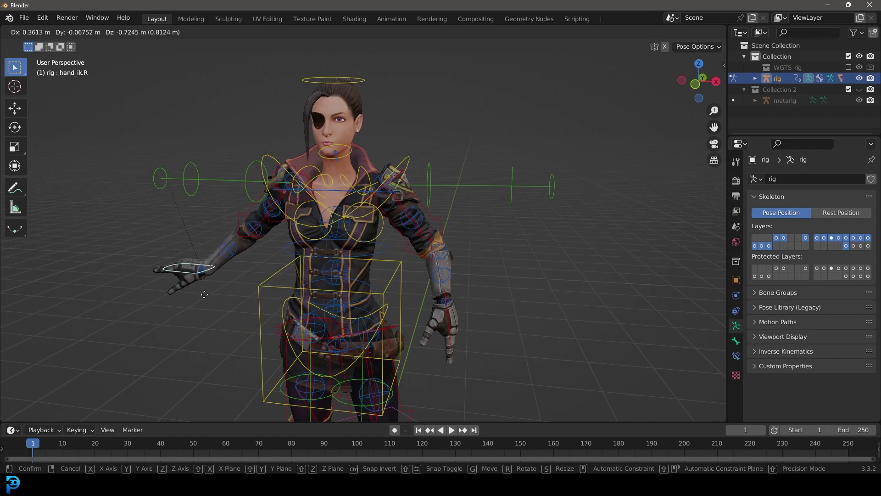
{"action": "left_click", "coordinate": [217, 299]}
{"action": "key", "text": "r"}
{"action": "left_click", "coordinate": [252, 289]}
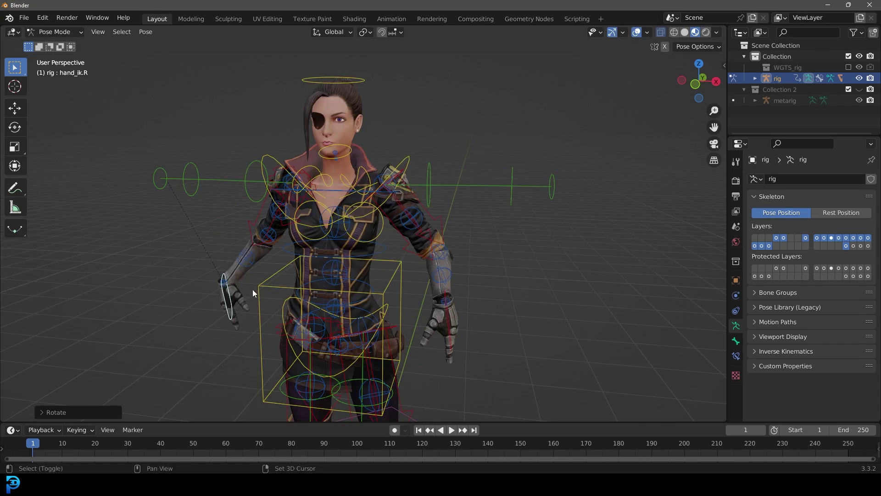
{"action": "key", "text": "g"}
{"action": "left_click", "coordinate": [284, 260]}
{"action": "middle_click_drag", "start_coordinate": [284, 260], "coordinate": [266, 261]}
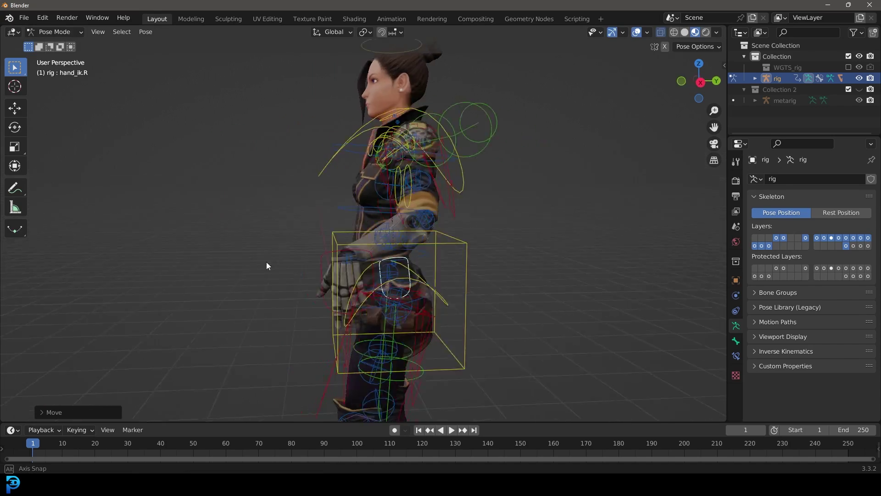
Select the torso control and move it slightly to test how the body follows.
{"action": "left_click", "coordinate": [443, 254]}
{"action": "middle_click_drag", "start_coordinate": [443, 254], "coordinate": [527, 274]}
{"action": "key", "text": "g"}
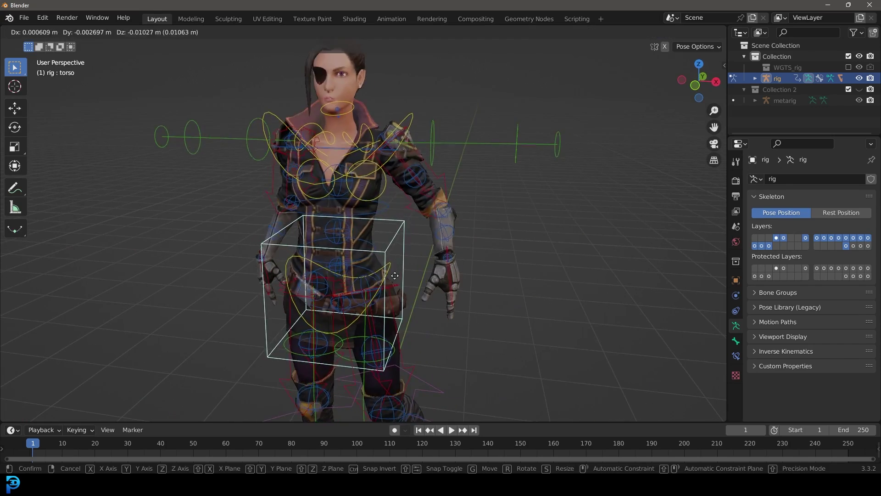
{"action": "left_click", "coordinate": [382, 307]}
{"action": "middle_click_drag", "start_coordinate": [382, 308], "coordinate": [559, 144]}
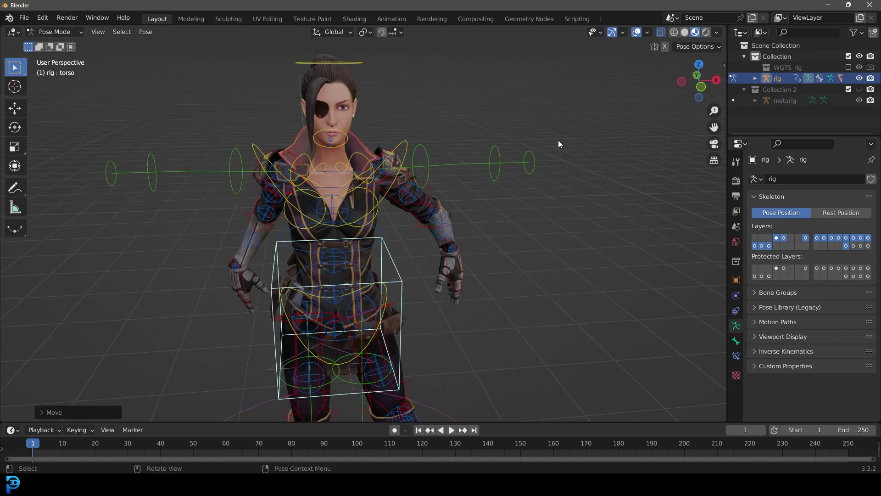
Disable X-ray display and move the torso control again to test the deformation.
{"action": "left_click", "coordinate": [661, 33]}
{"action": "middle_click_drag", "start_coordinate": [409, 250], "coordinate": [409, 156], "text": "shift"}
{"action": "mouse_move", "coordinate": [384, 227]}
{"action": "middle_mouse_down"}
{"action": "mouse_move", "coordinate": [374, 209]}
{"action": "mouse_move", "coordinate": [351, 200]}
{"action": "mouse_move", "coordinate": [372, 215]}
{"action": "mouse_move", "coordinate": [370, 234]}
{"action": "middle_mouse_up"}
{"action": "key", "text": "g"}
{"action": "left_click", "coordinate": [383, 243]}
Select all control bones and clear their location and rotation to restore the T-pose.
{"action": "scroll", "coordinate": [372, 216], "scroll_direction": "down", "scroll_amount": 3}
{"action": "key", "text": "a"}
{"action": "key", "text": "alt+g"}
{"action": "key", "text": "alt+r"}
{"action": "scroll", "coordinate": [348, 149], "scroll_direction": "up", "scroll_amount": 4}
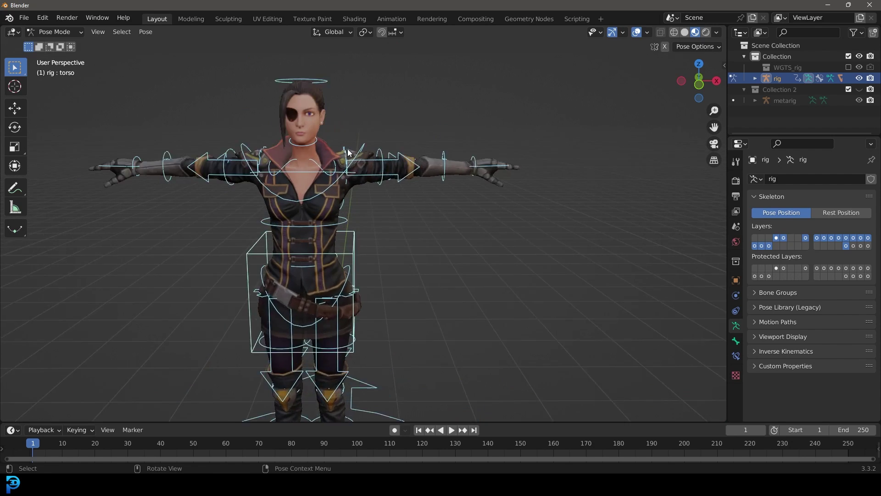
Try bending the upper body by rotating the chest control in the right side view.
{"action": "middle_click_drag", "start_coordinate": [348, 149], "coordinate": [317, 154]}
{"action": "left_click", "coordinate": [423, 127]}
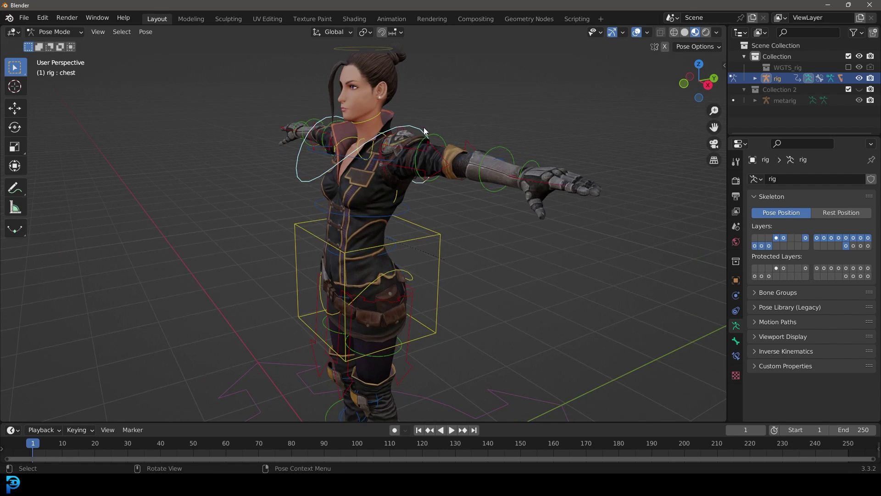
{"action": "key", "text": "KP_3"}
{"action": "scroll", "coordinate": [354, 191], "scroll_direction": "up", "scroll_amount": 4}
{"action": "key", "text": "r"}
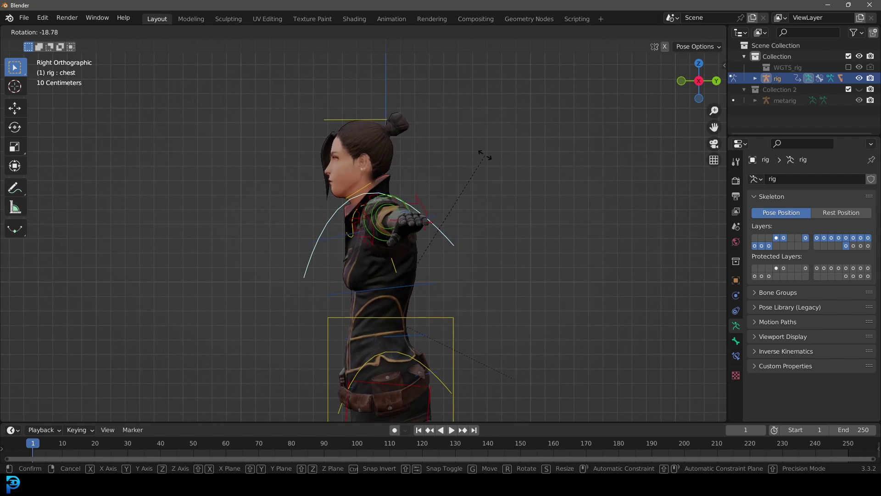
{"action": "right_click", "coordinate": [484, 197]}
{"action": "scroll", "coordinate": [485, 197], "scroll_direction": "down", "scroll_amount": 3}
{"action": "middle_click_drag", "start_coordinate": [485, 197], "coordinate": [455, 227]}
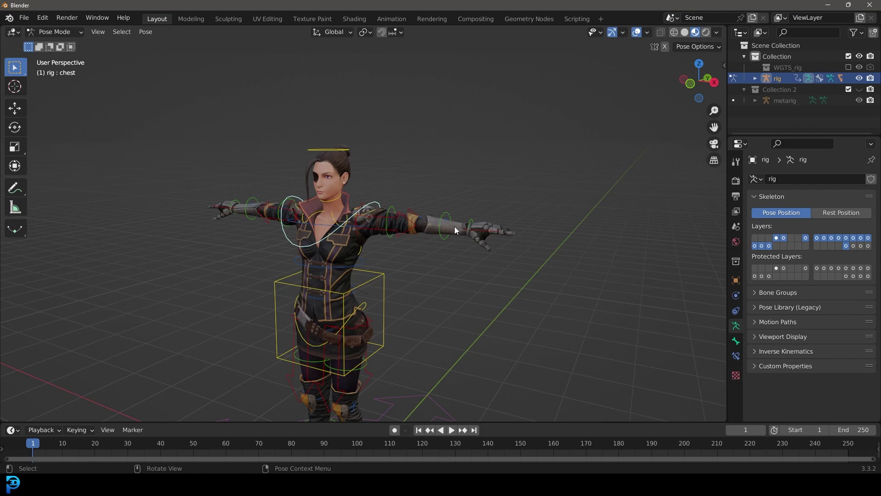
{"action": "middle_click_drag", "start_coordinate": [412, 100], "coordinate": [392, 215]}
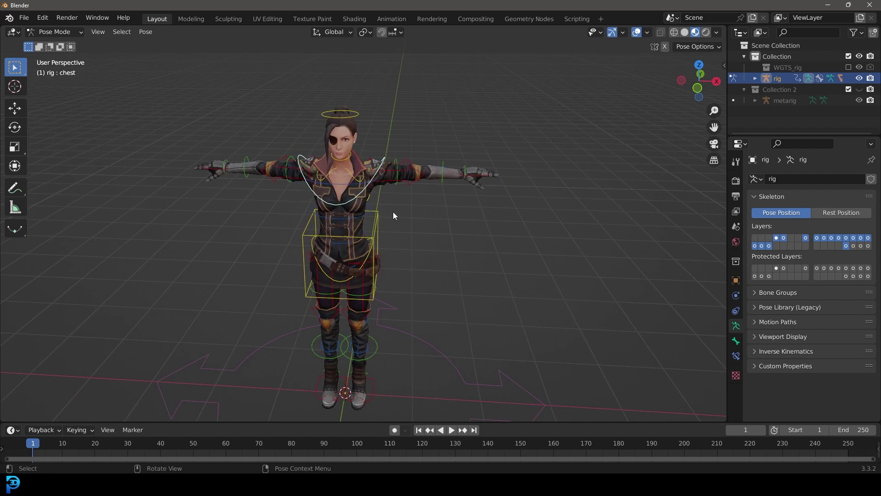
{"action": "scroll", "coordinate": [393, 215], "scroll_direction": "up", "scroll_amount": 1}
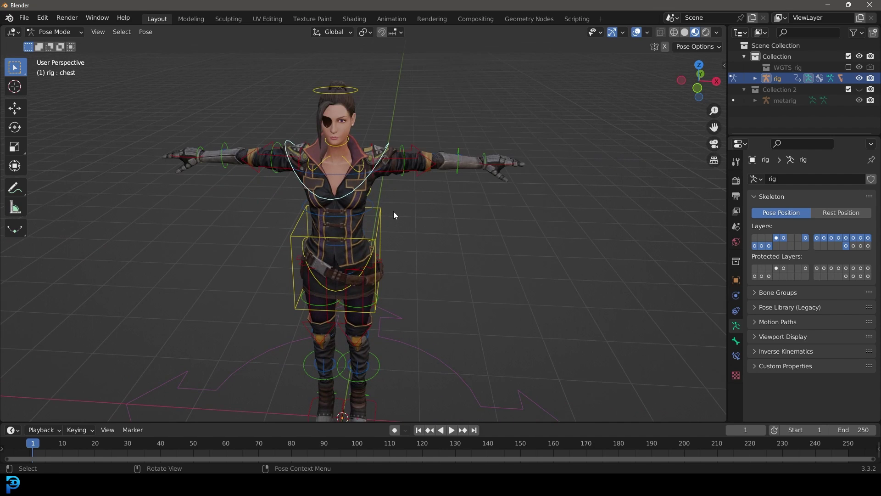